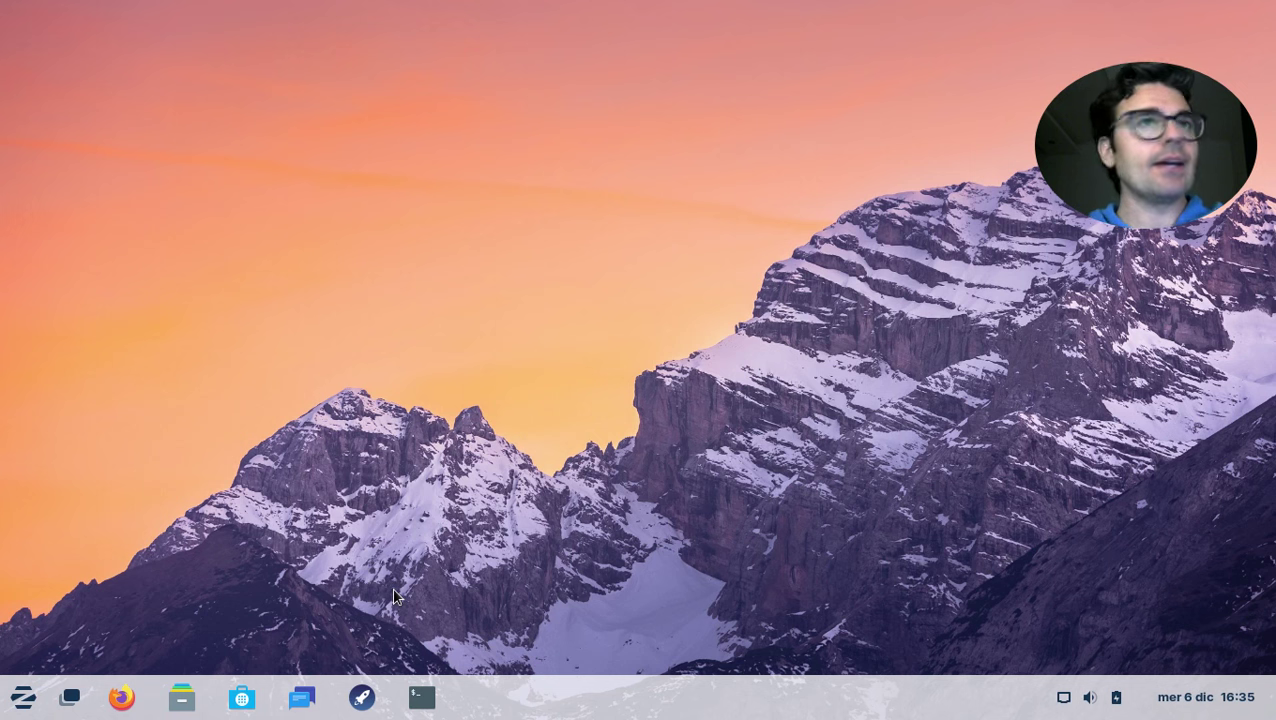
Open the Zorin OS 17 welcome tour and turn the system volume all the way down
click(360, 697)
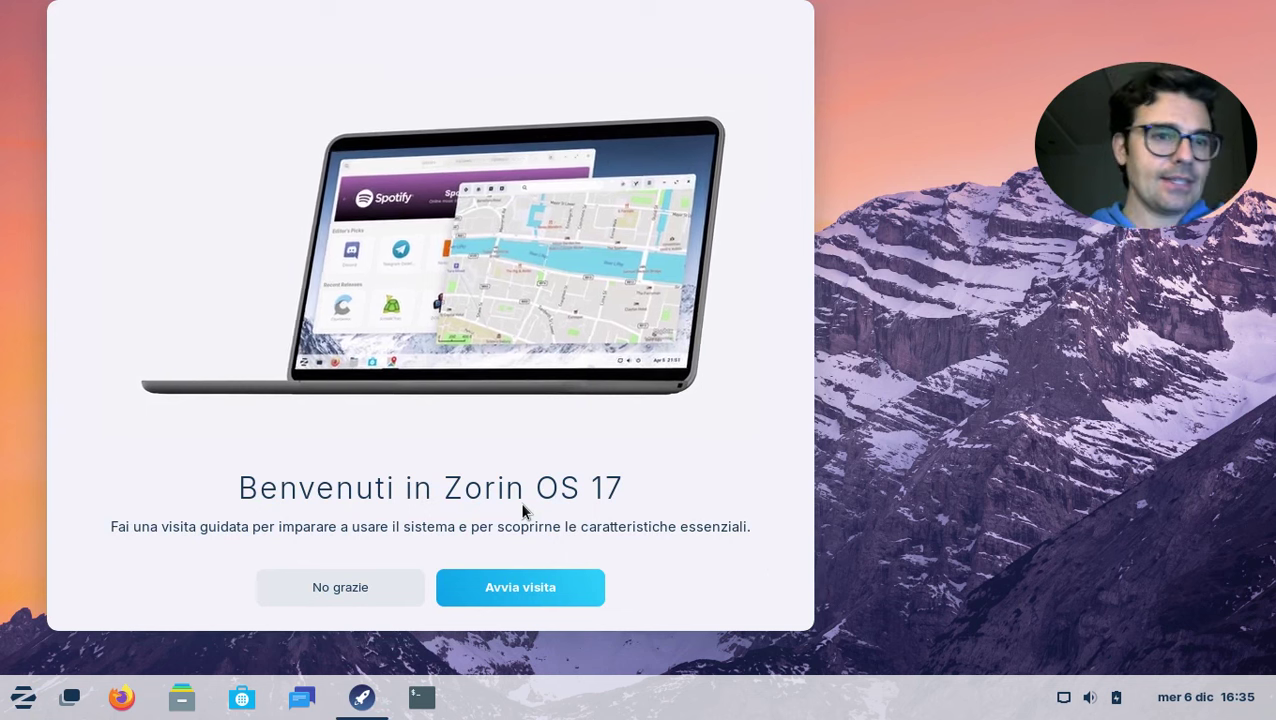
click(1092, 697)
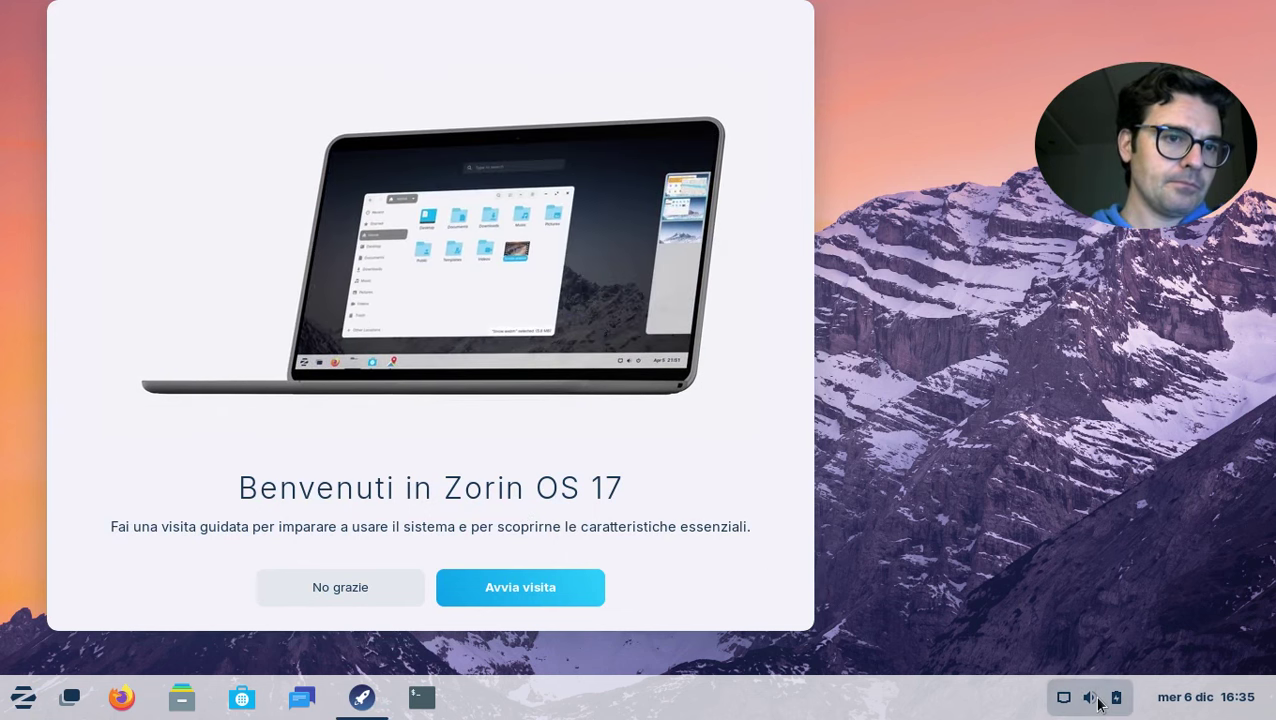
drag(1085, 545, 940, 545)
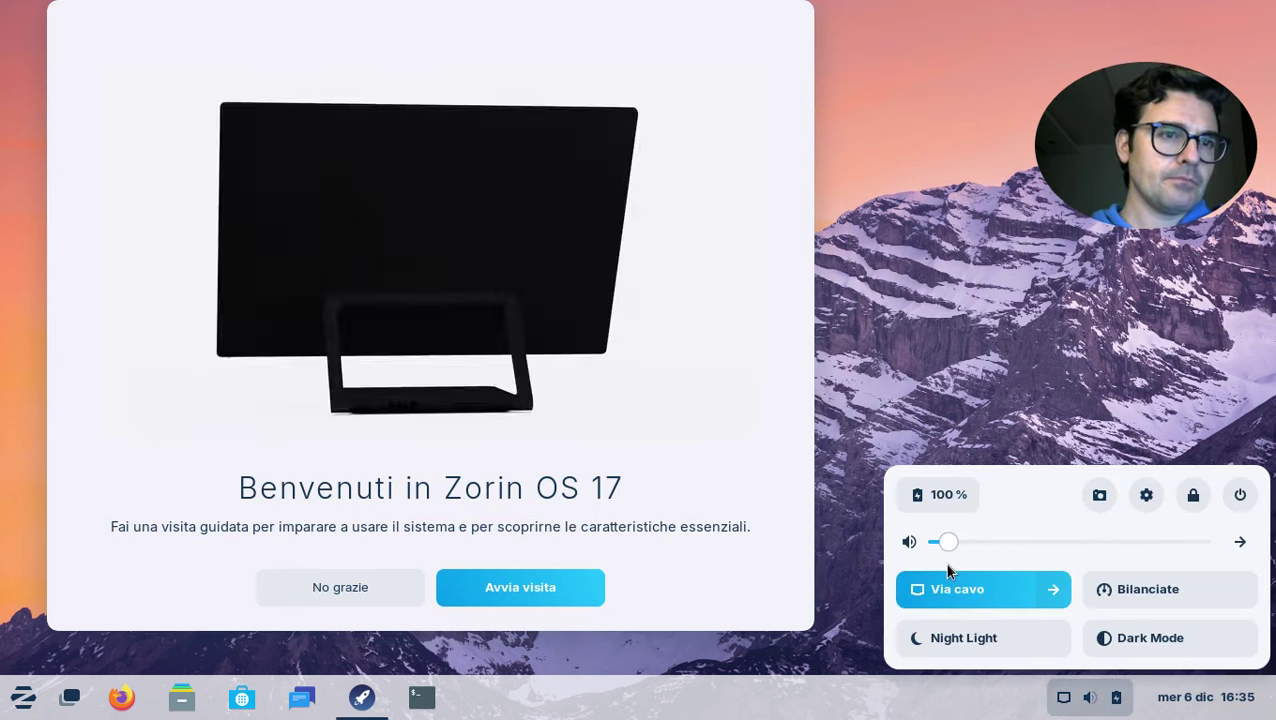
click(965, 357)
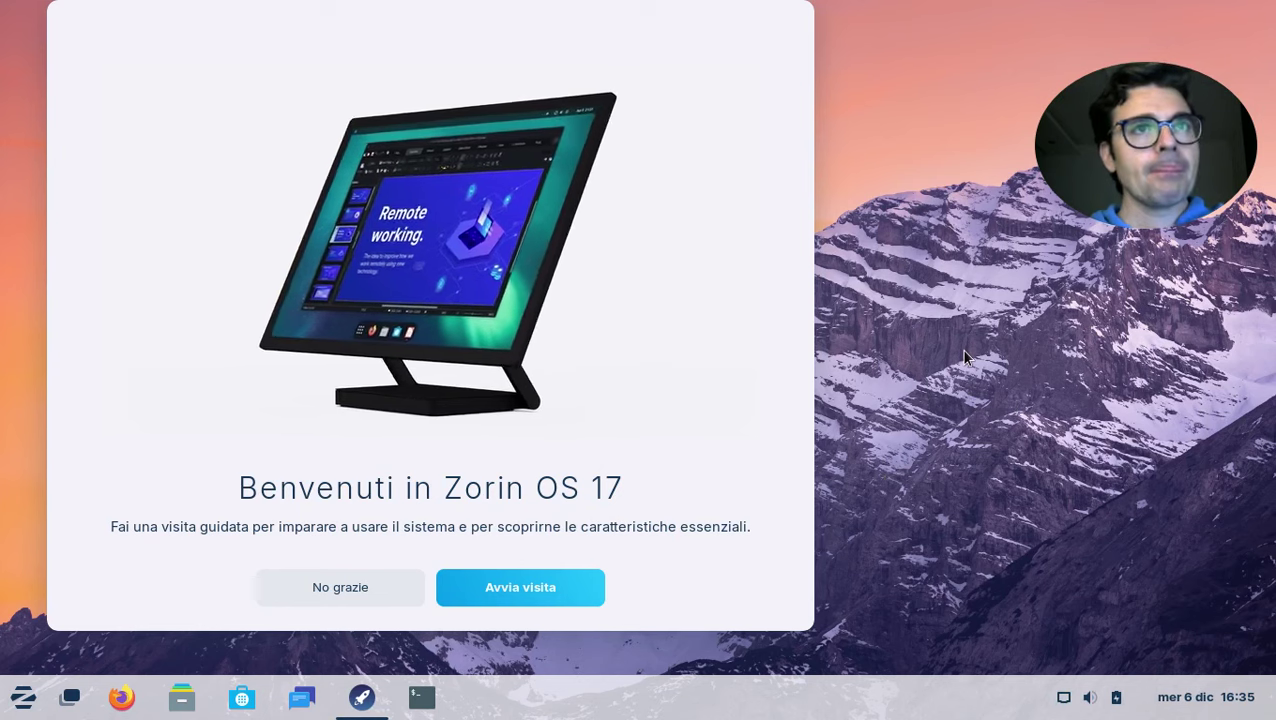
click(1085, 697)
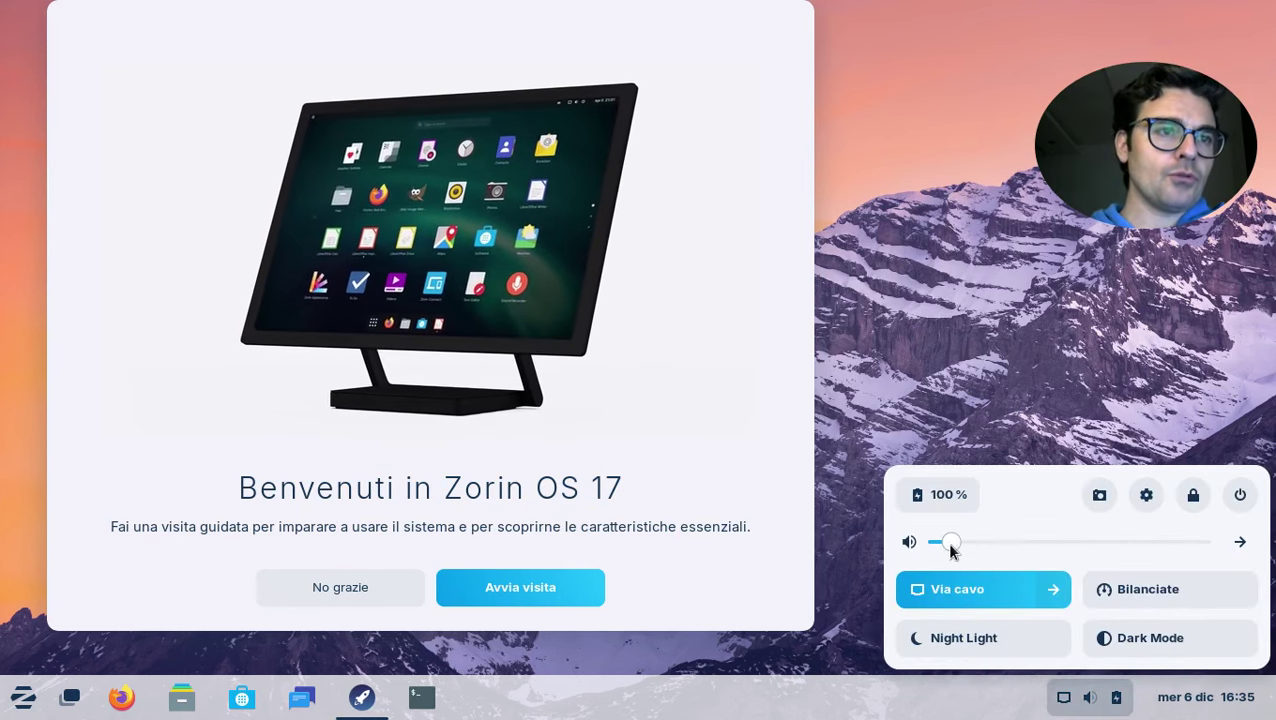
drag(950, 542, 930, 542)
click(937, 415)
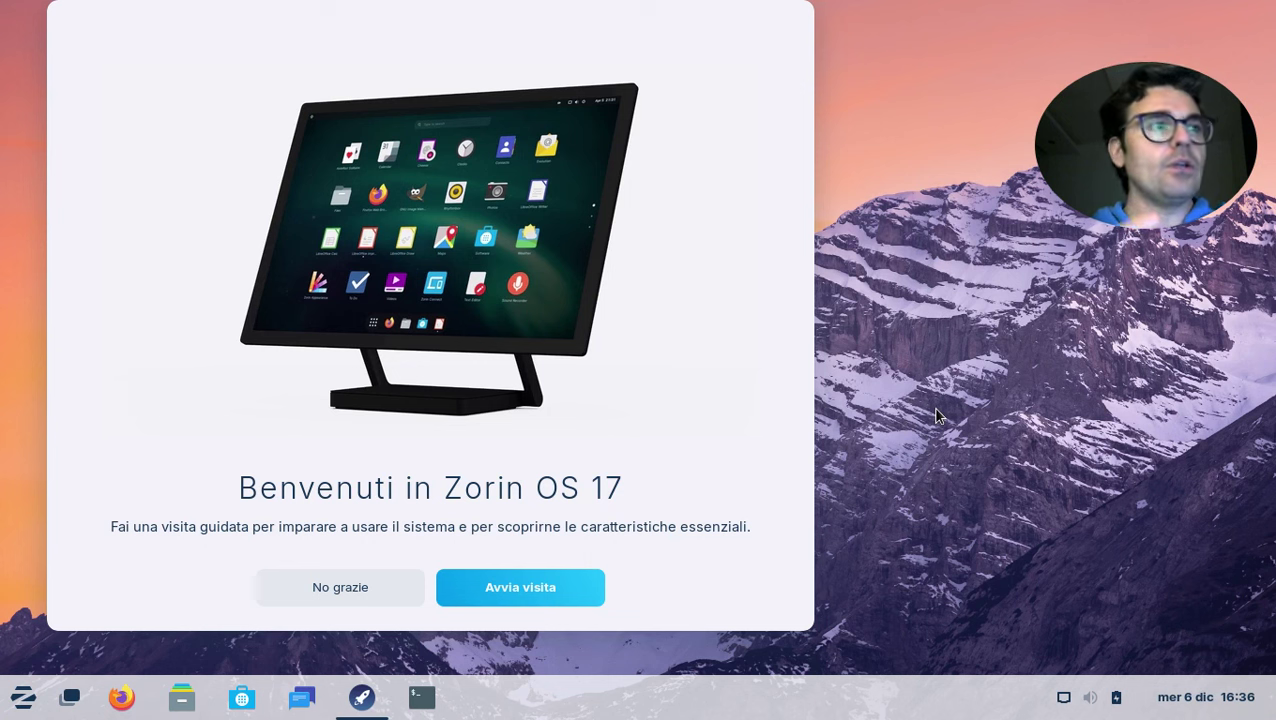
Start the guided tour and look at the main application menu
click(568, 576)
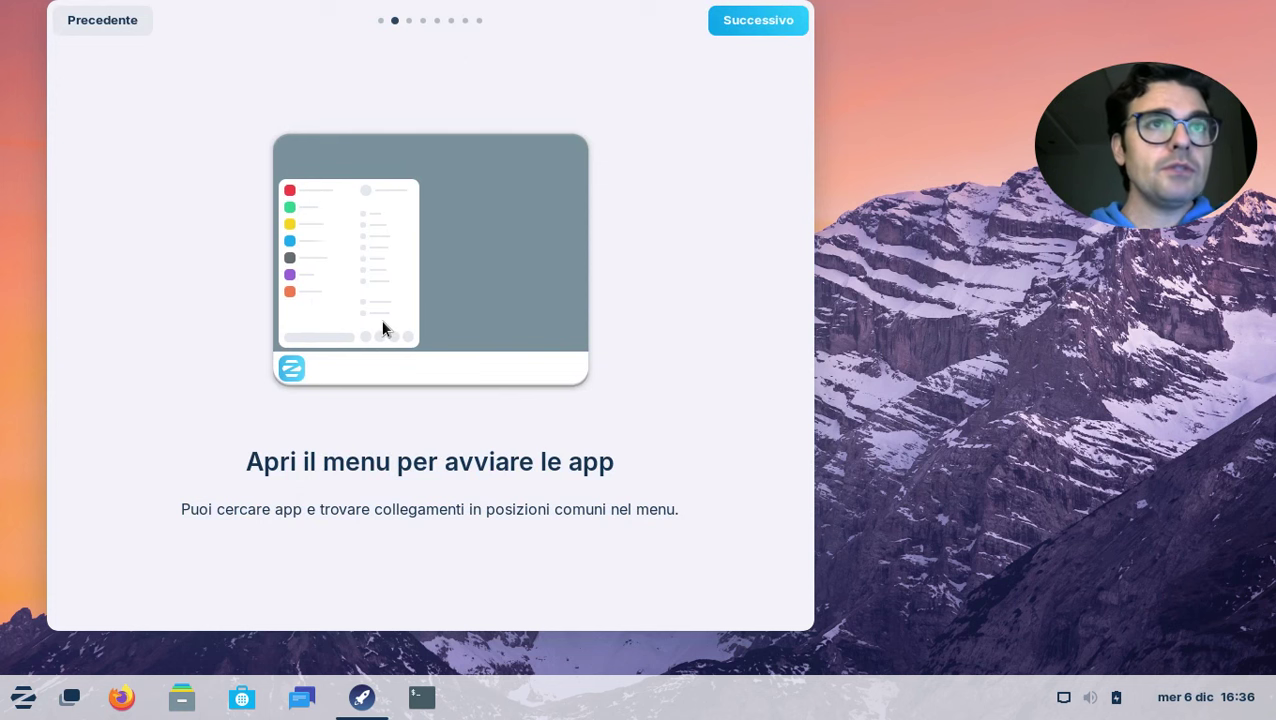
click(24, 697)
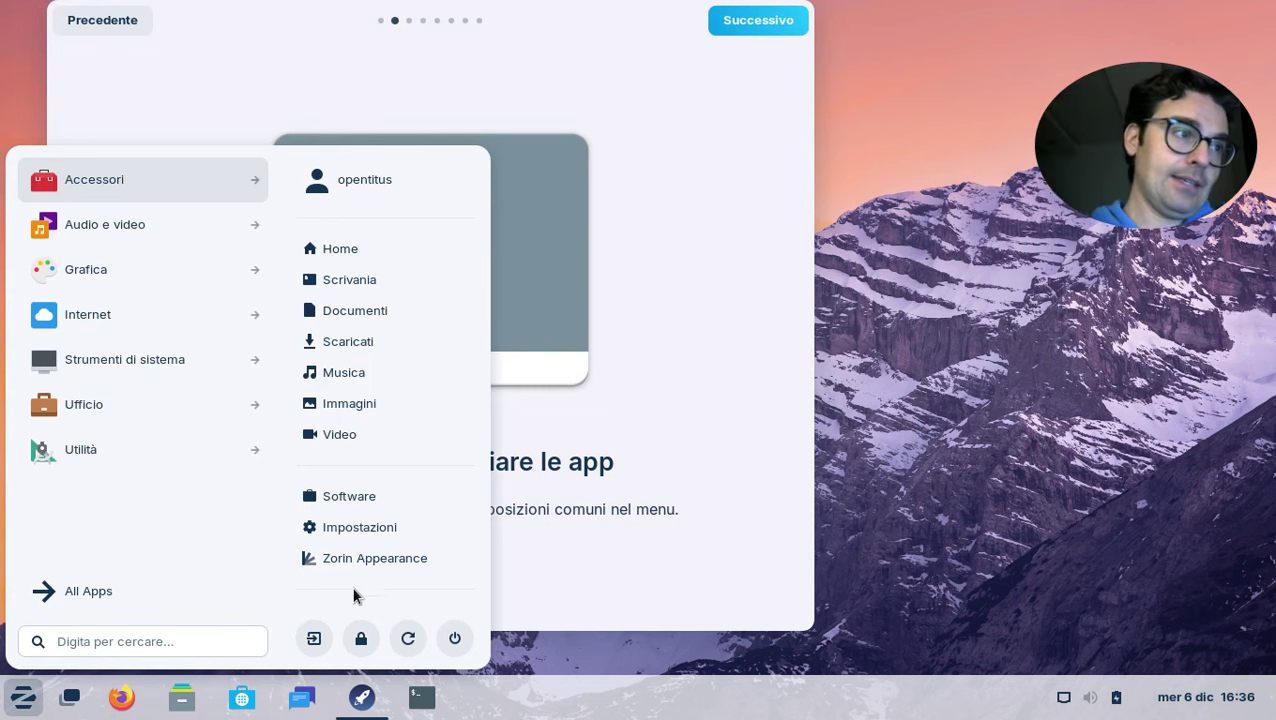
click(670, 452)
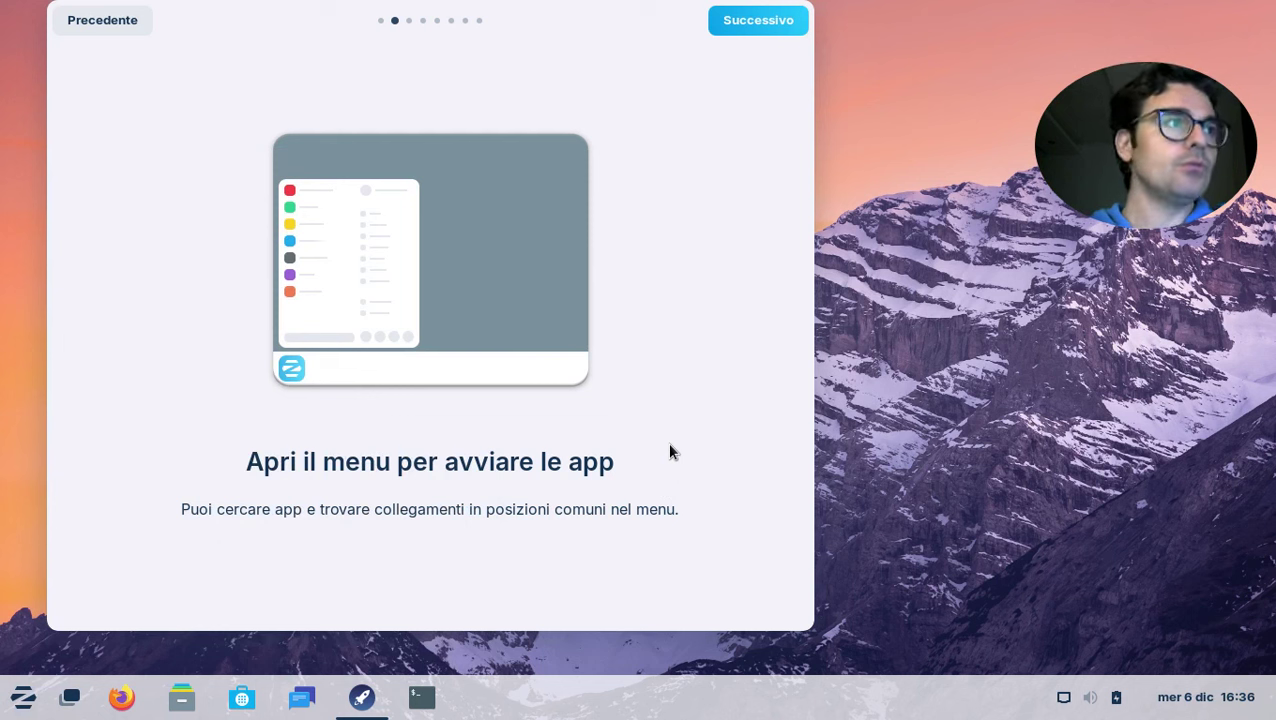
Advance the tour to the desktop look page and launch Zorin Appearance from it
click(764, 33)
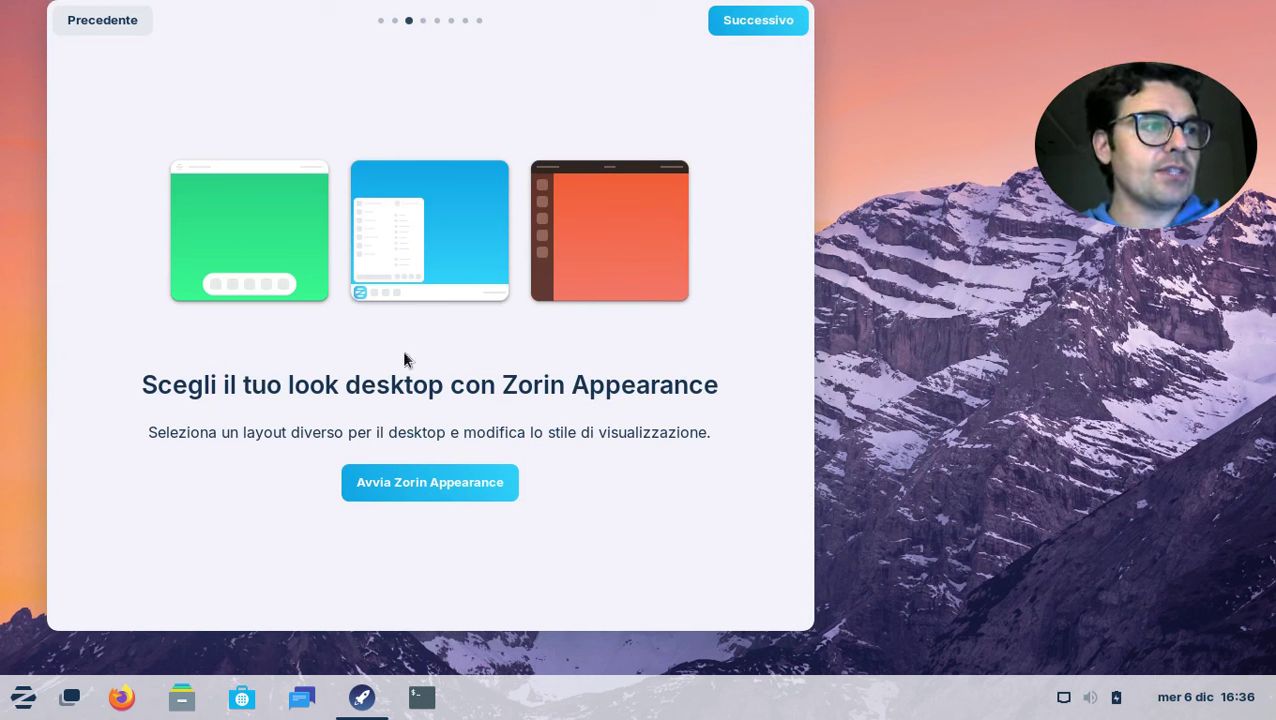
click(367, 485)
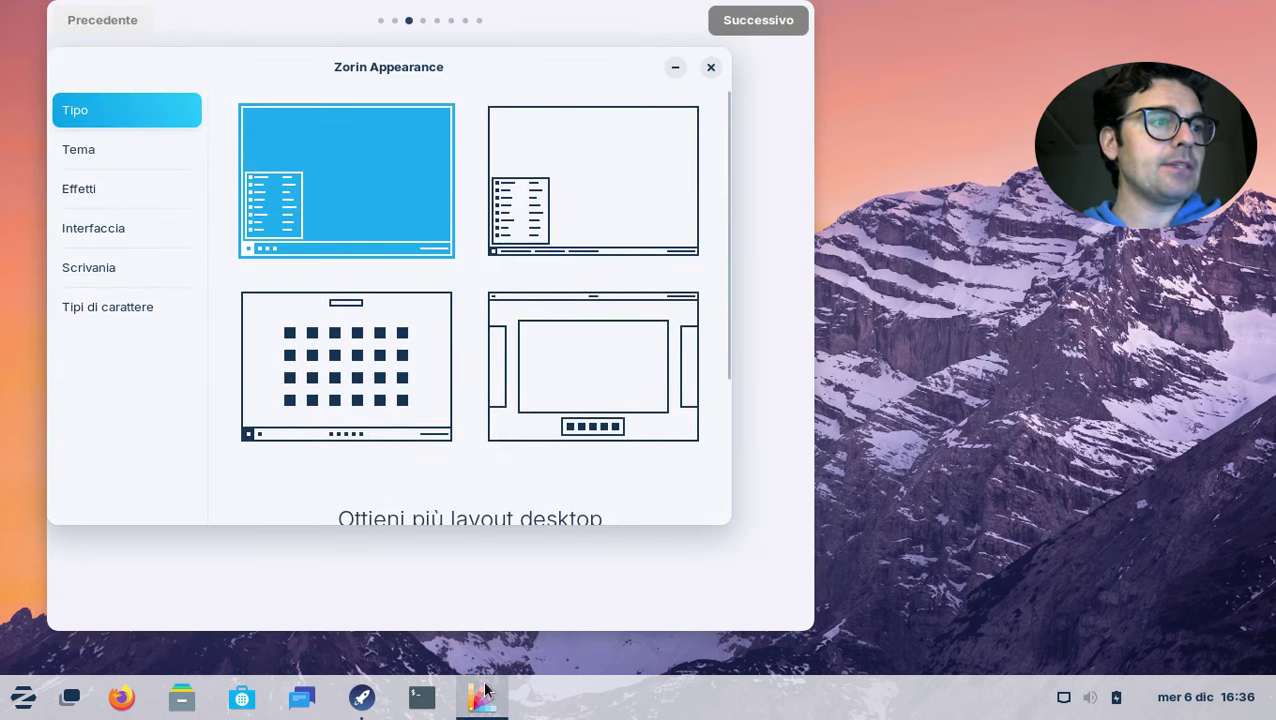
mouse_move(485, 690)
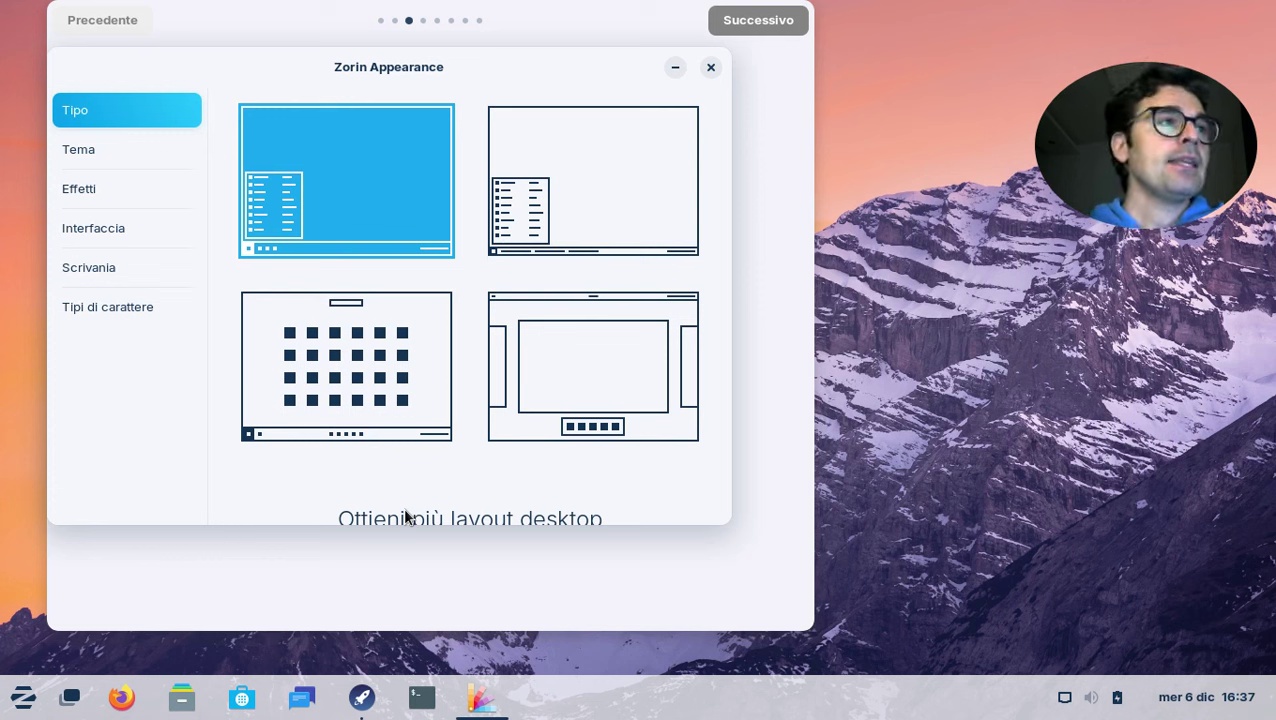
Try the desktop layout with a top bar and dock, switching between the Tour and Zorin Appearance windows through the activities overview
click(582, 364)
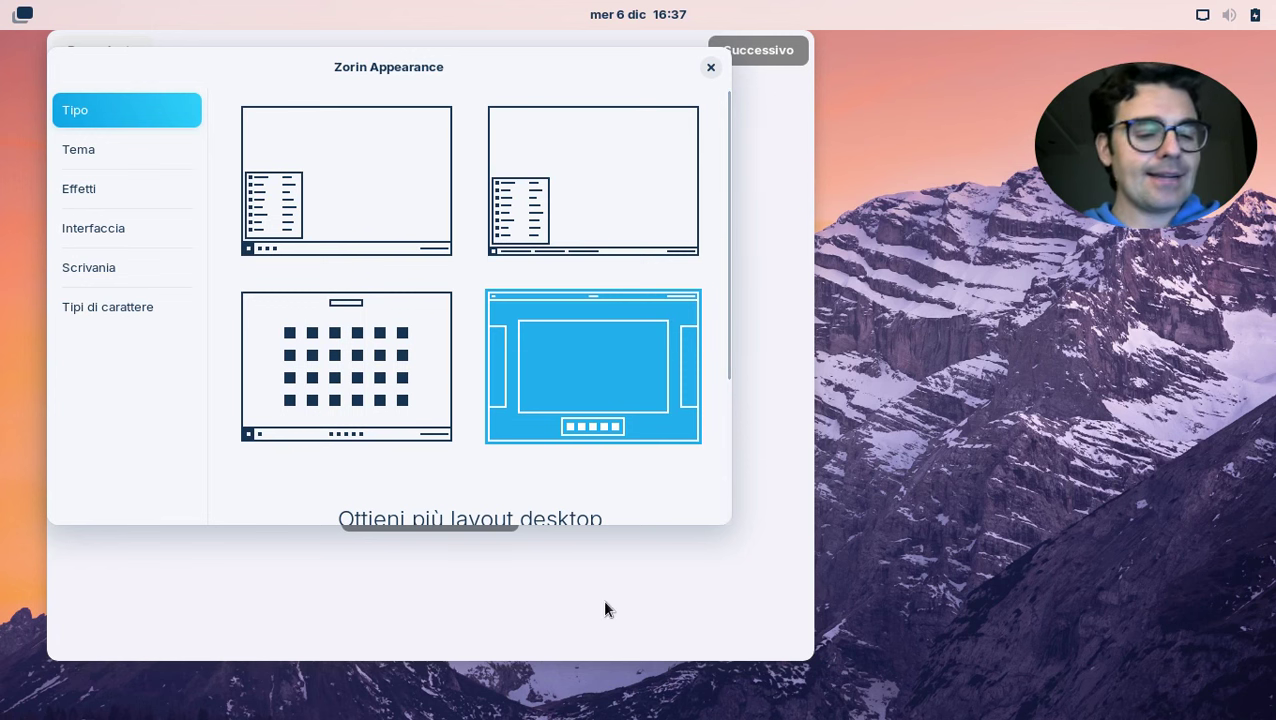
click(193, 575)
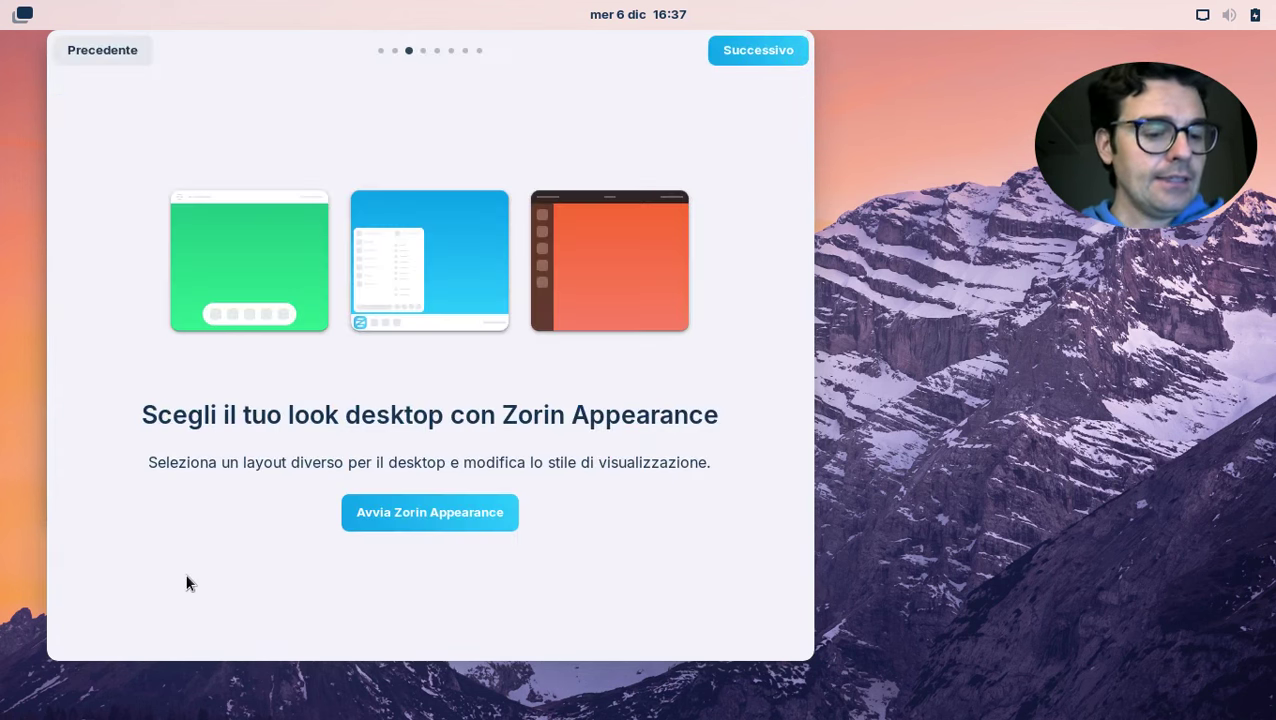
key(super)
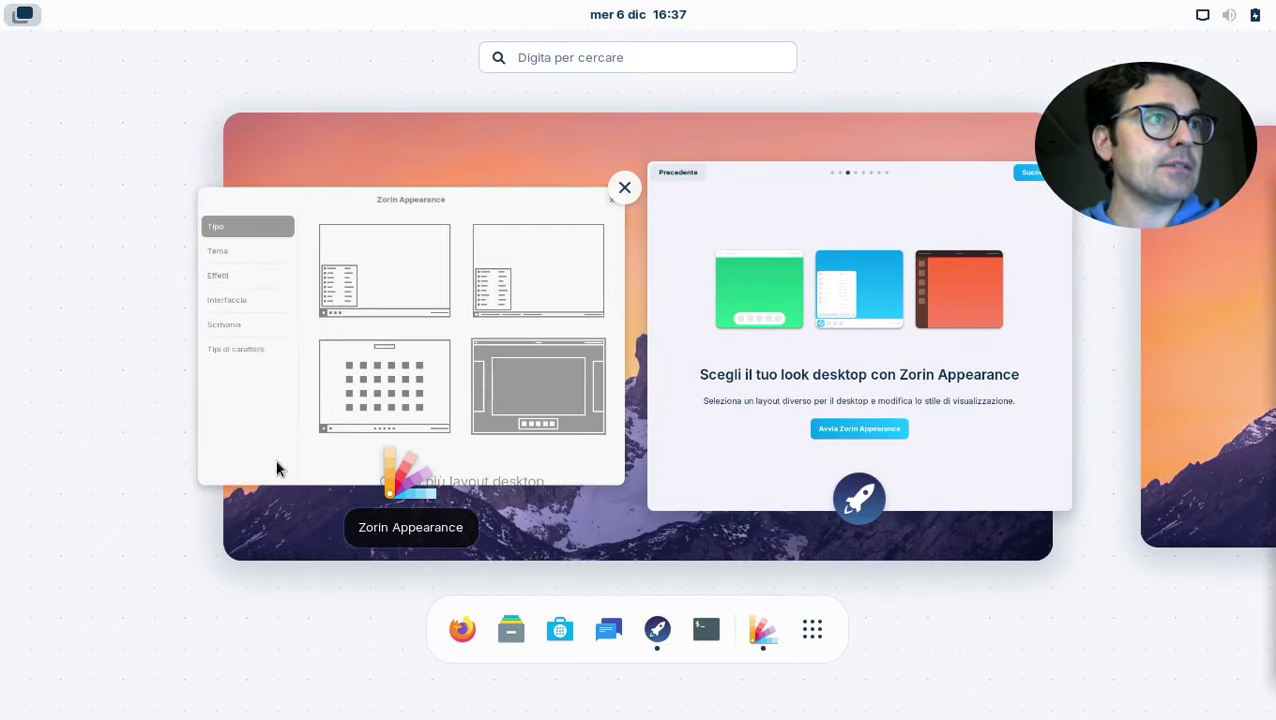
click(706, 304)
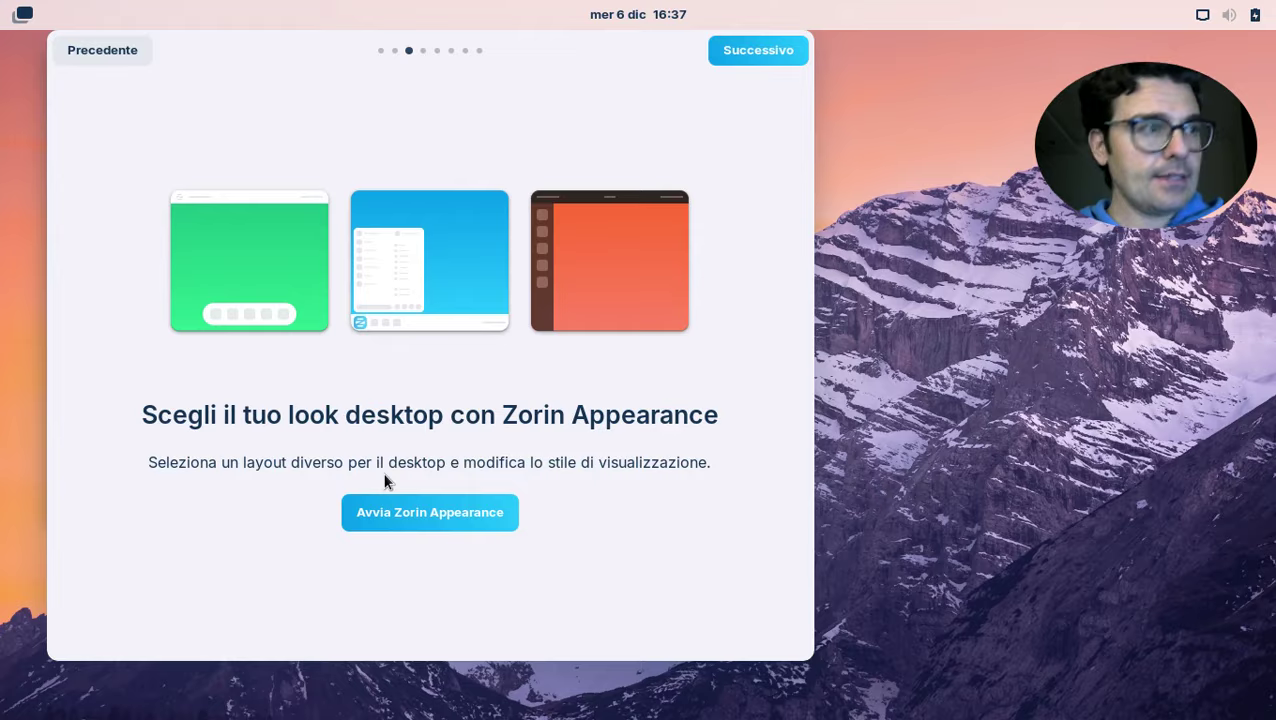
key(super)
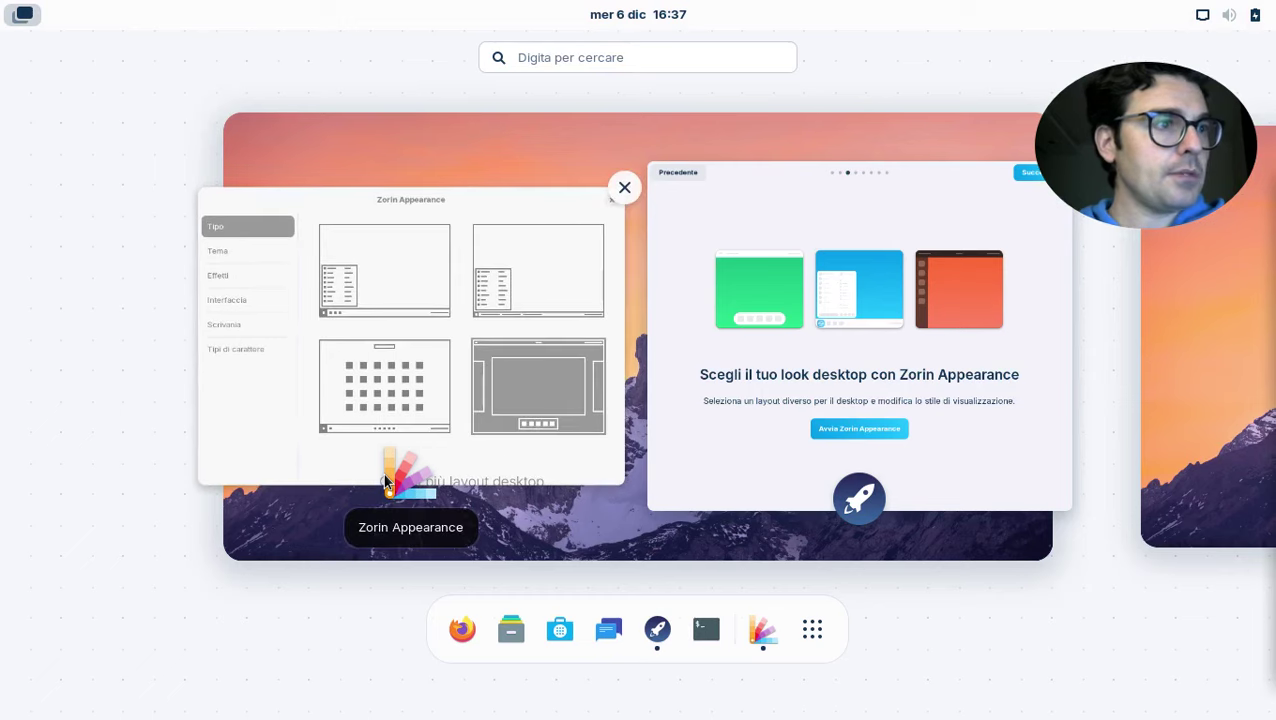
click(660, 626)
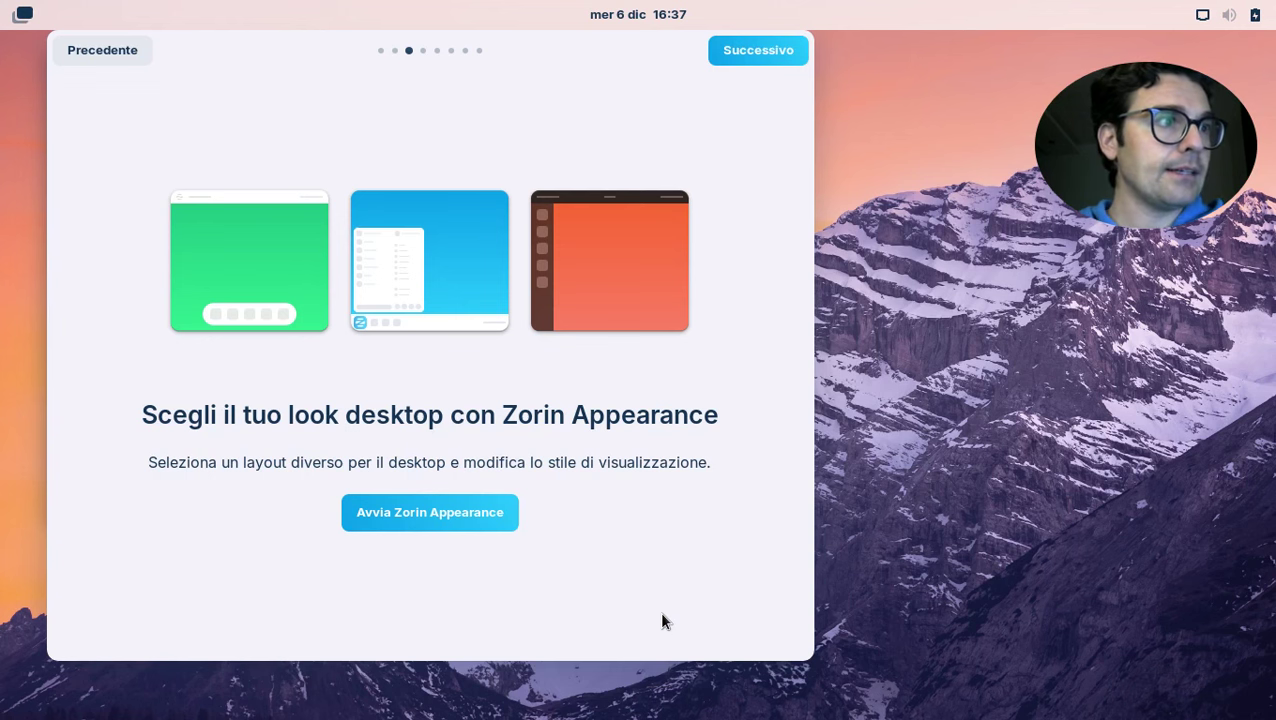
key(super)
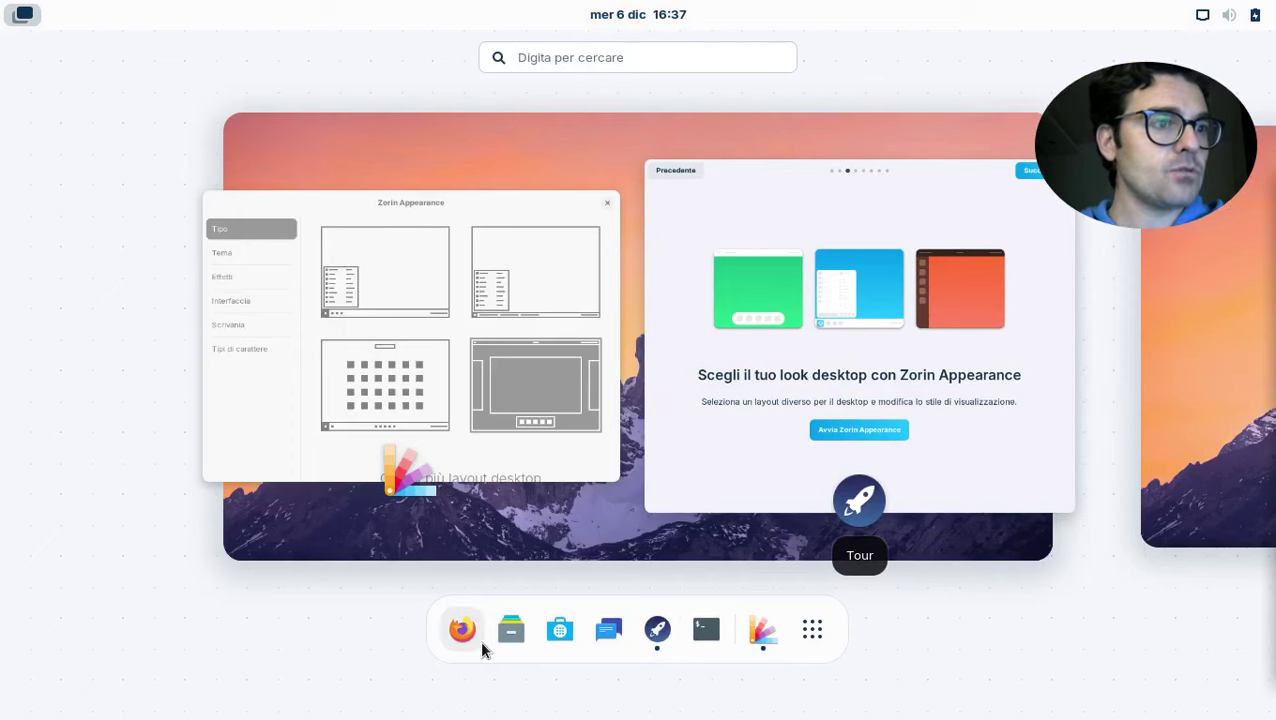
click(760, 628)
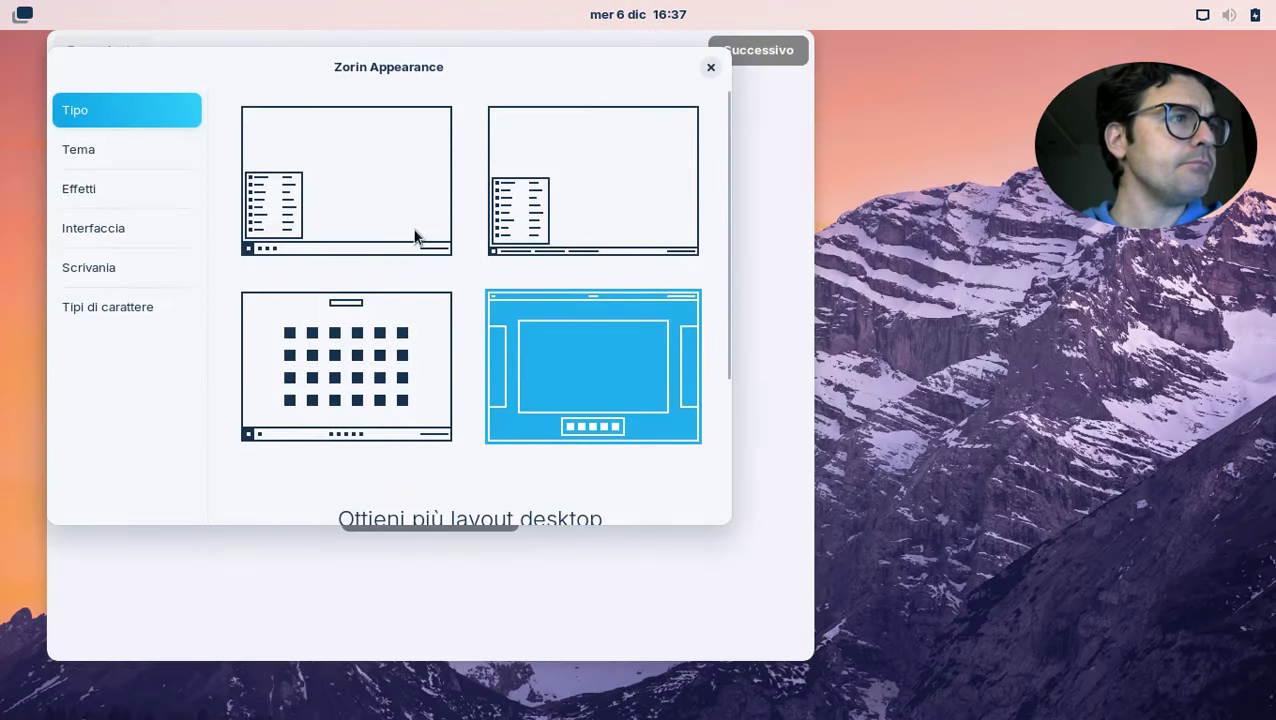
Try the window-list taskbar layout and the full-screen app grid layout, and view the additional Zorin OS Pro layouts
click(588, 195)
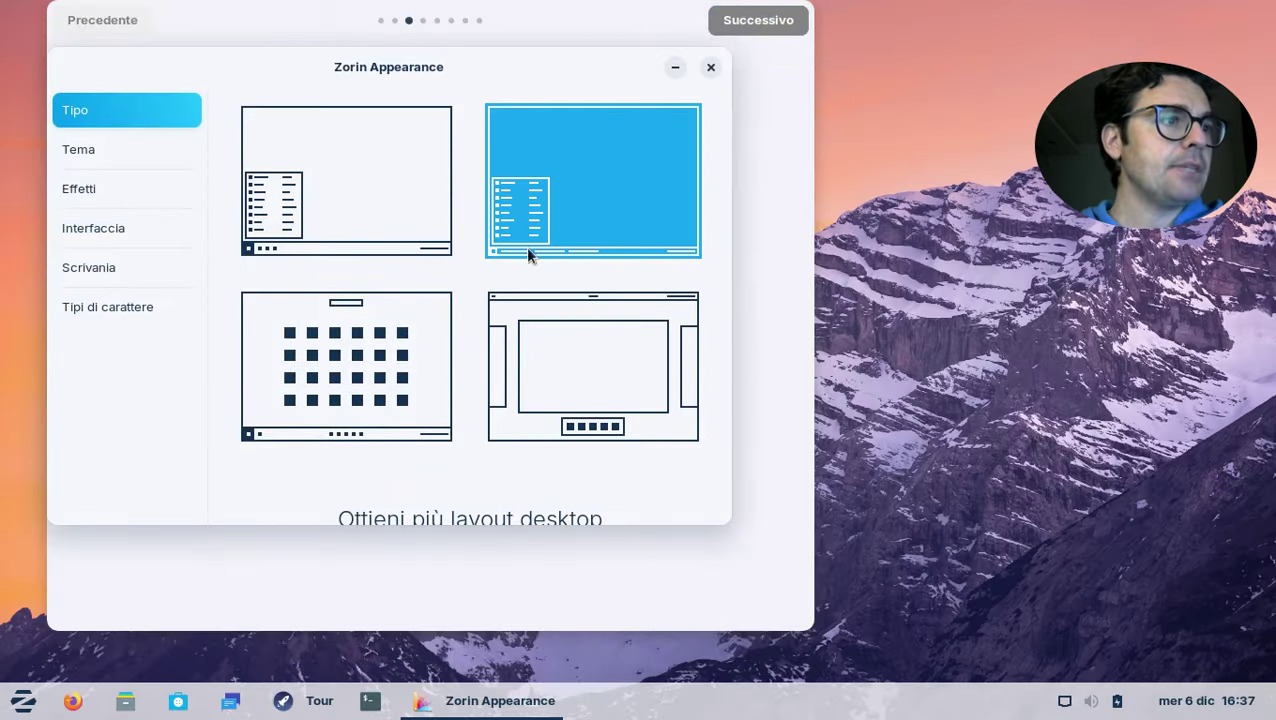
click(361, 398)
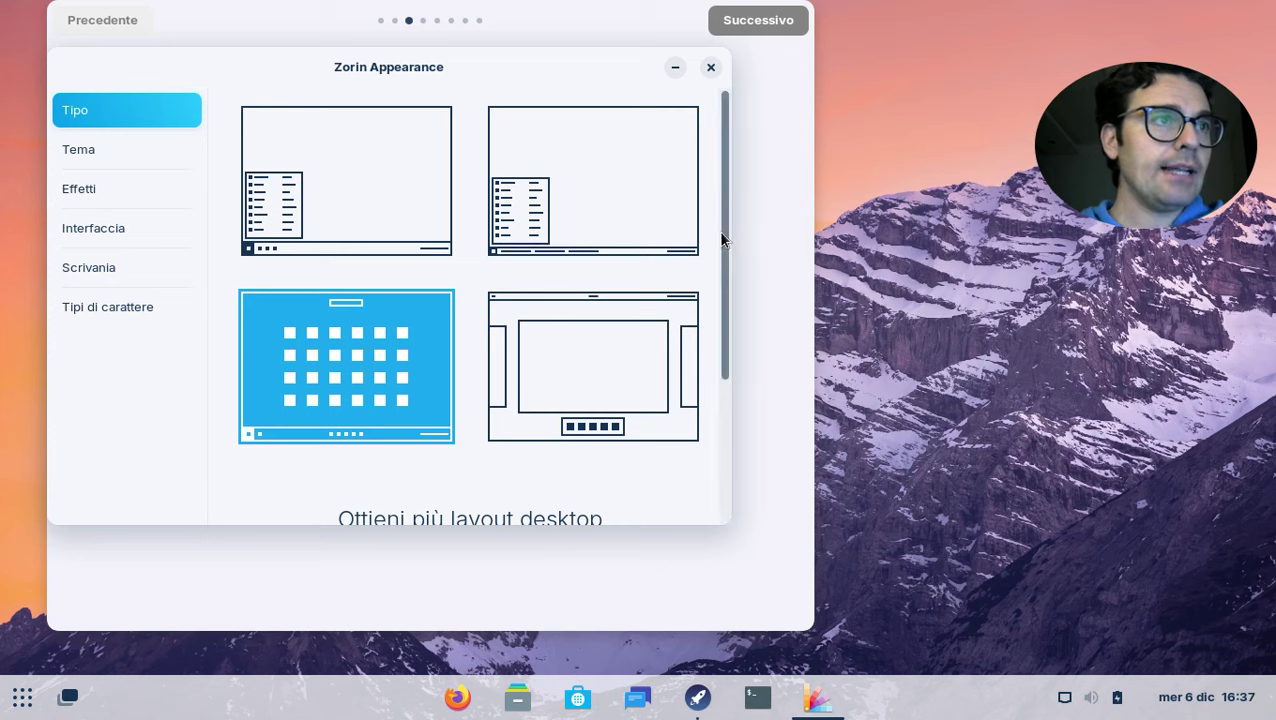
drag(722, 235, 749, 419)
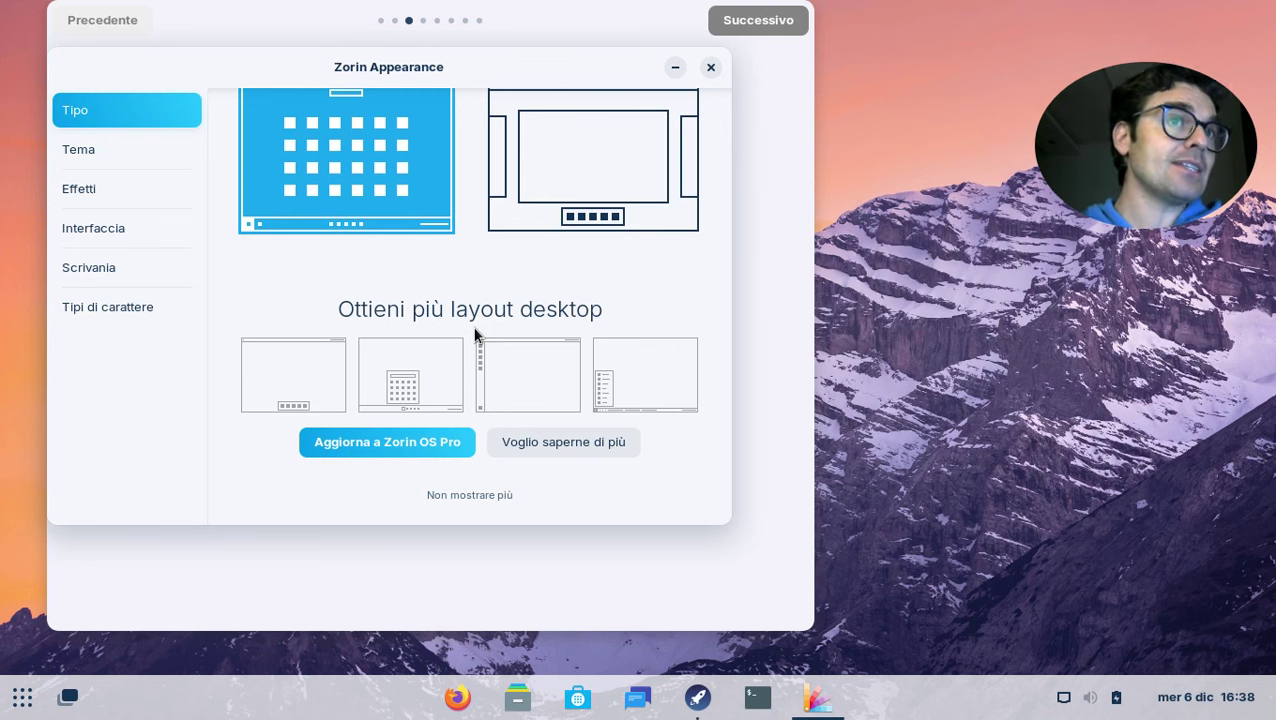
Apply the first desktop layout, with the icon taskbar and start menu
click(82, 149)
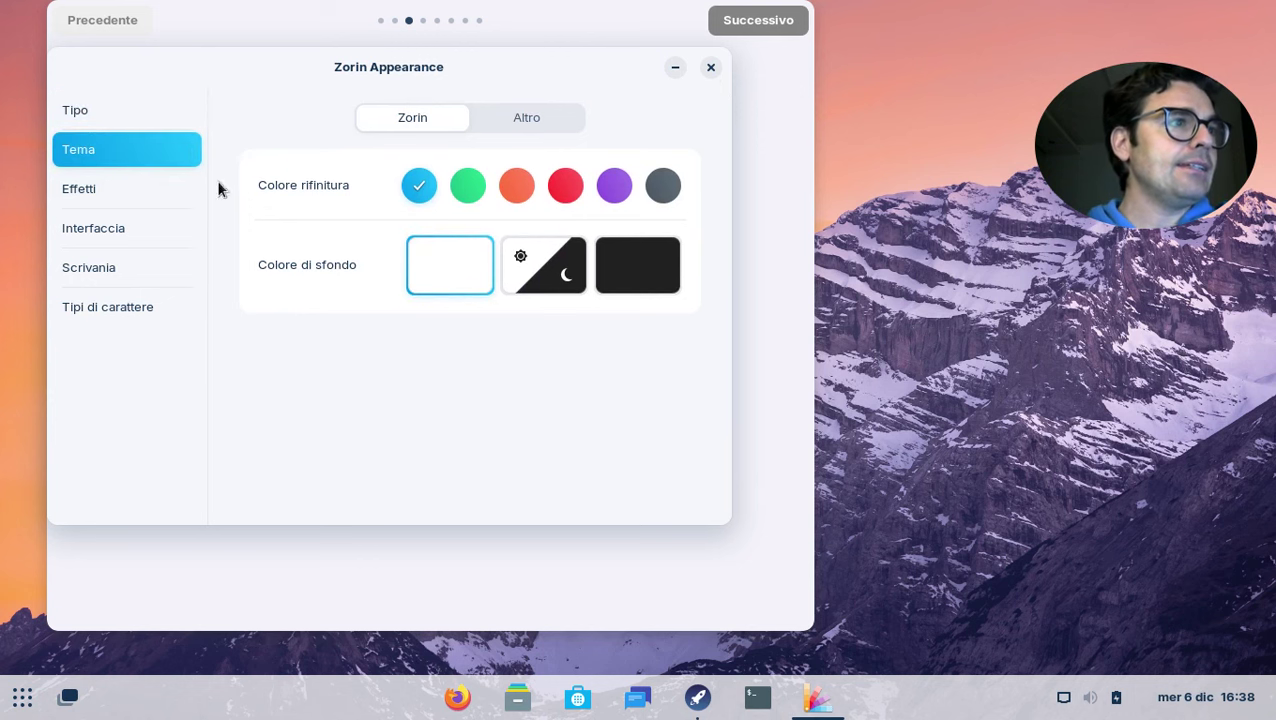
click(84, 112)
scroll(423, 231, up, 4)
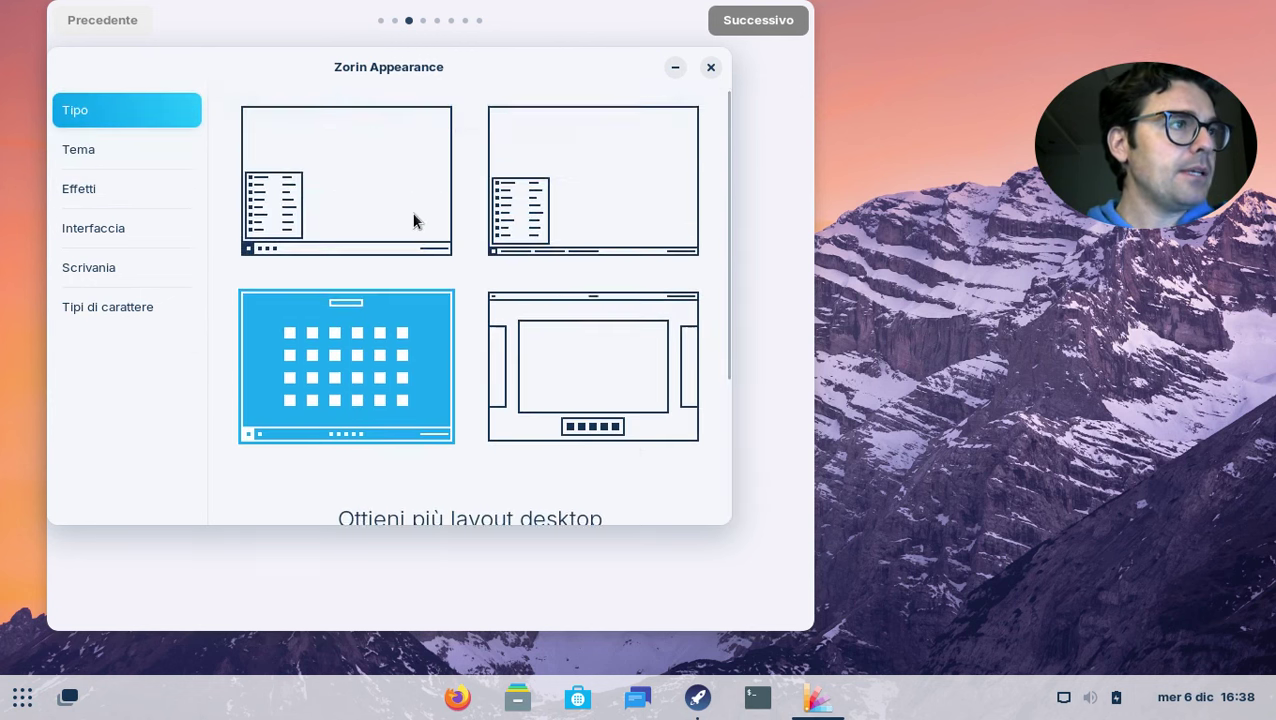
click(308, 196)
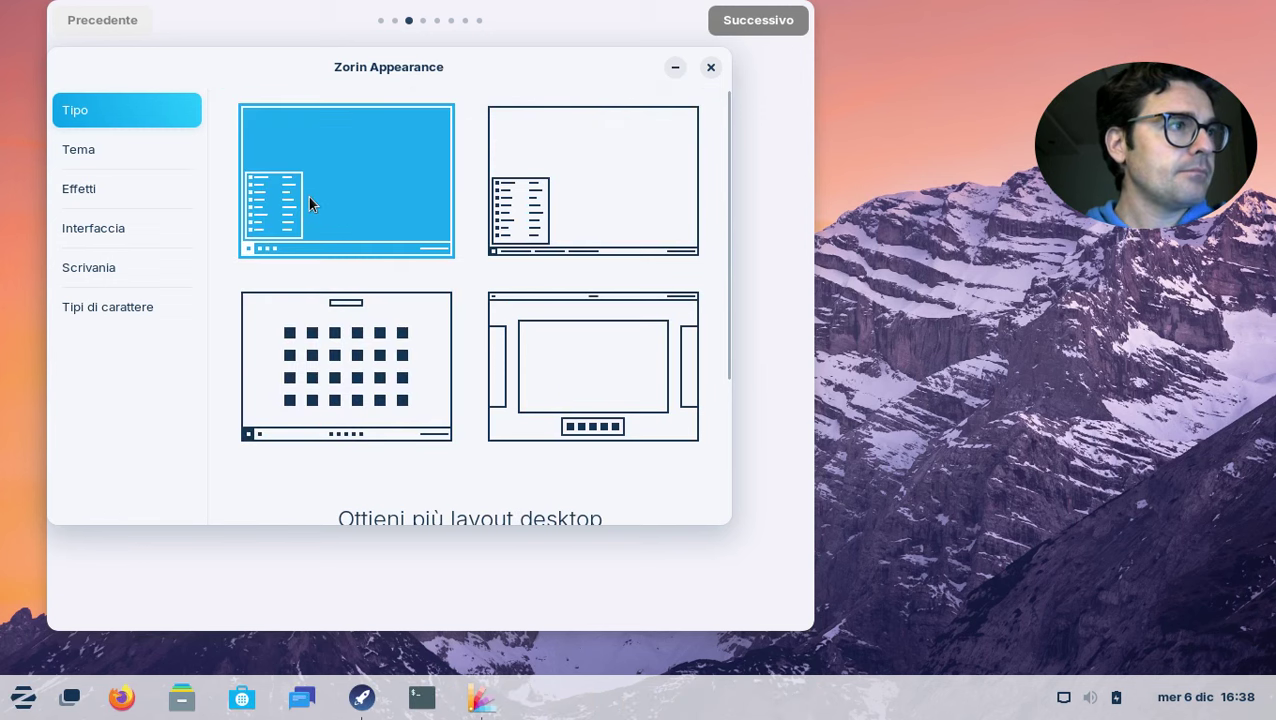
Try the dark background with the green, orange and red accent colours, and restore the light background with the blue accent
click(117, 160)
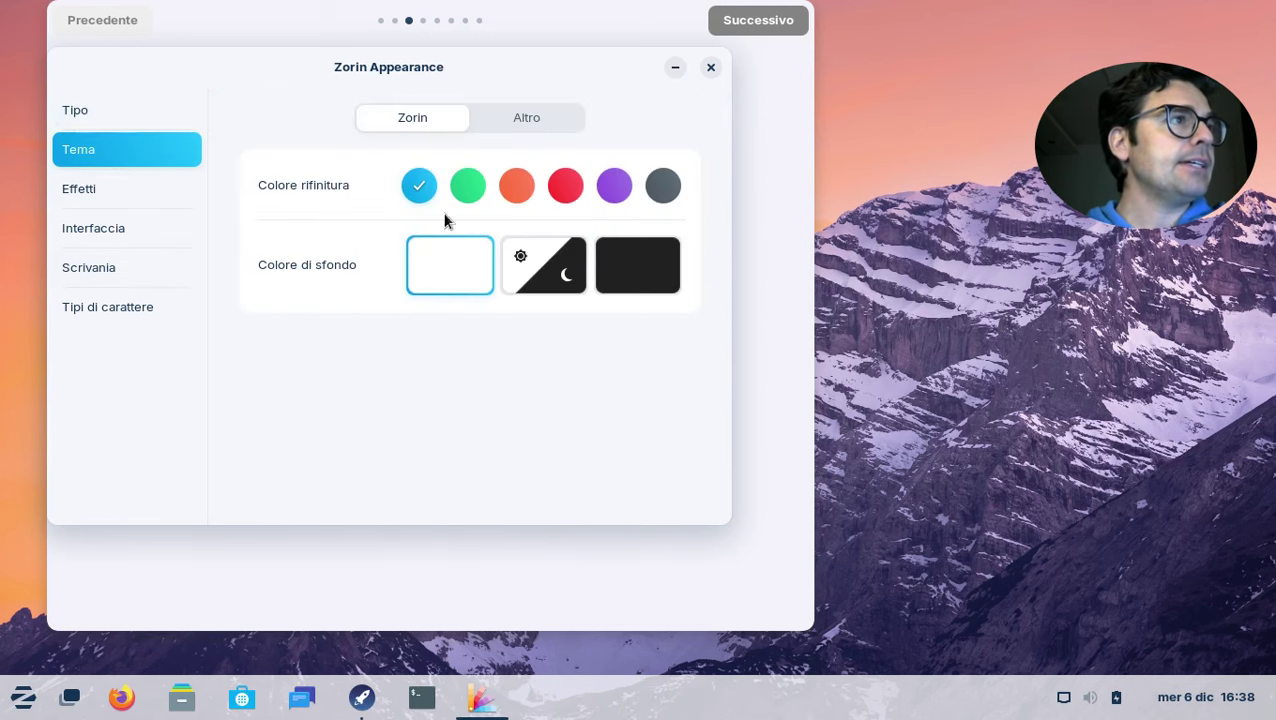
click(624, 262)
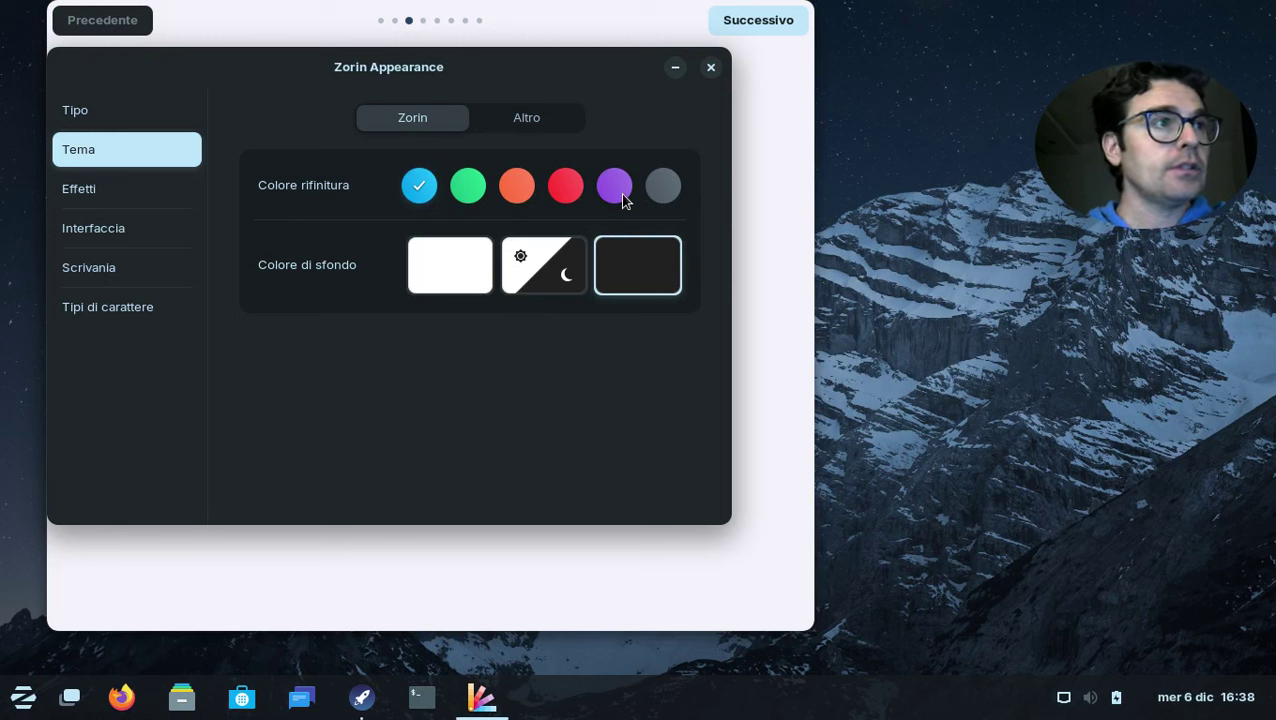
click(468, 187)
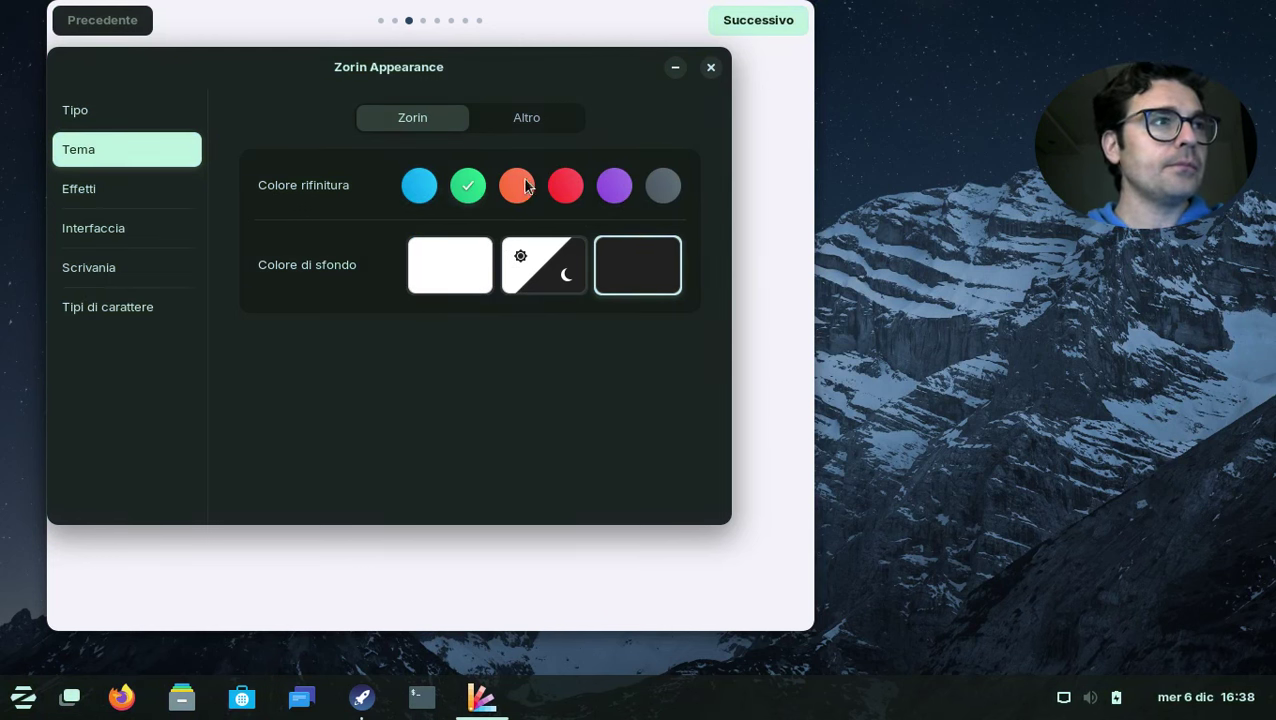
click(517, 186)
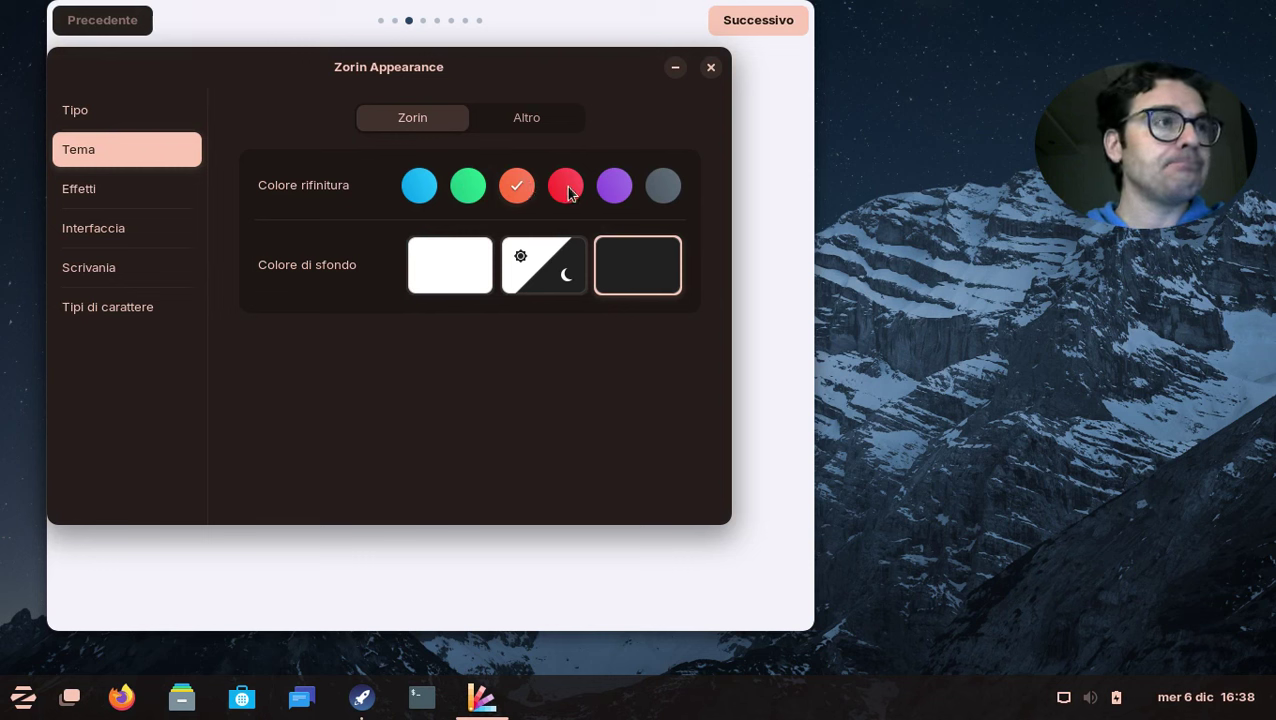
click(568, 192)
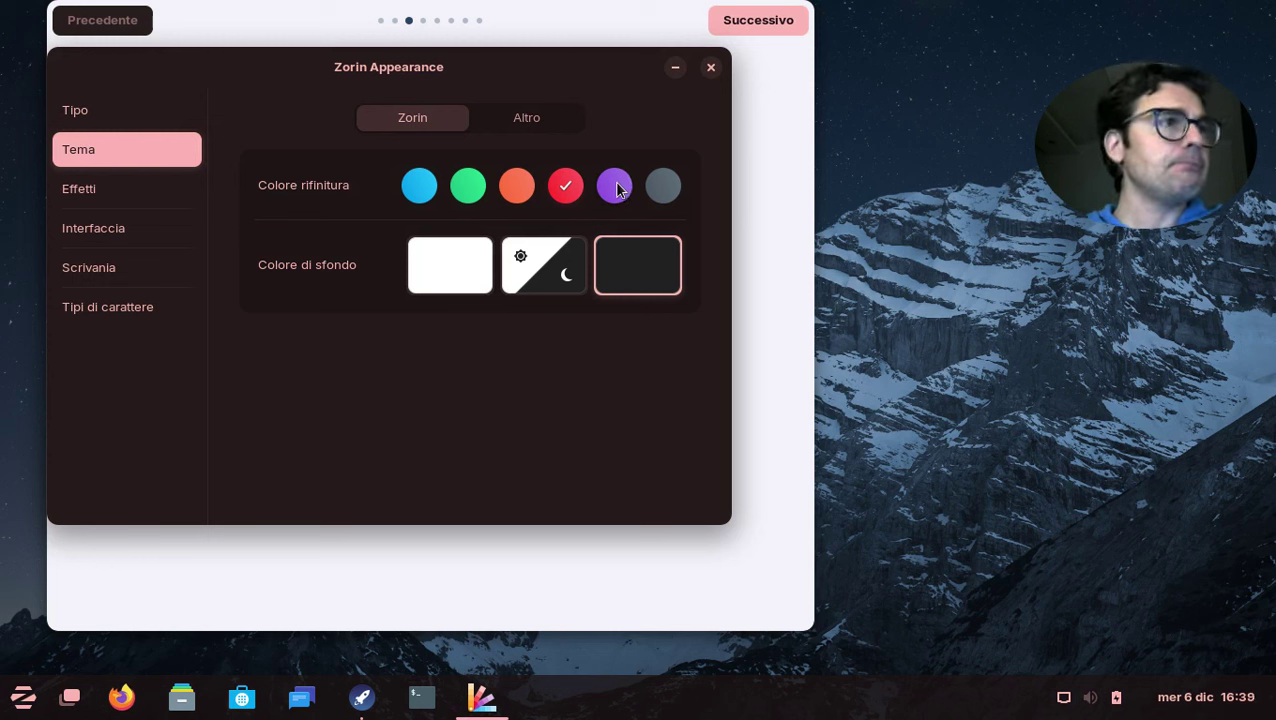
click(420, 190)
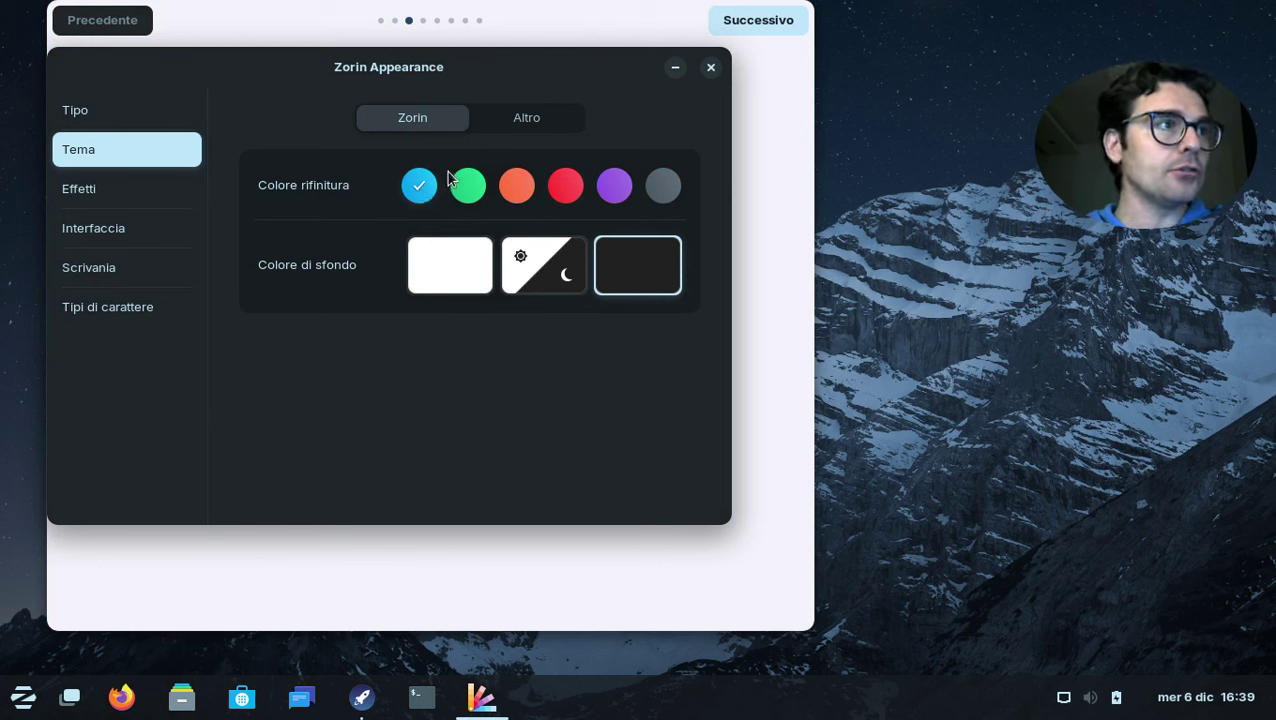
click(465, 277)
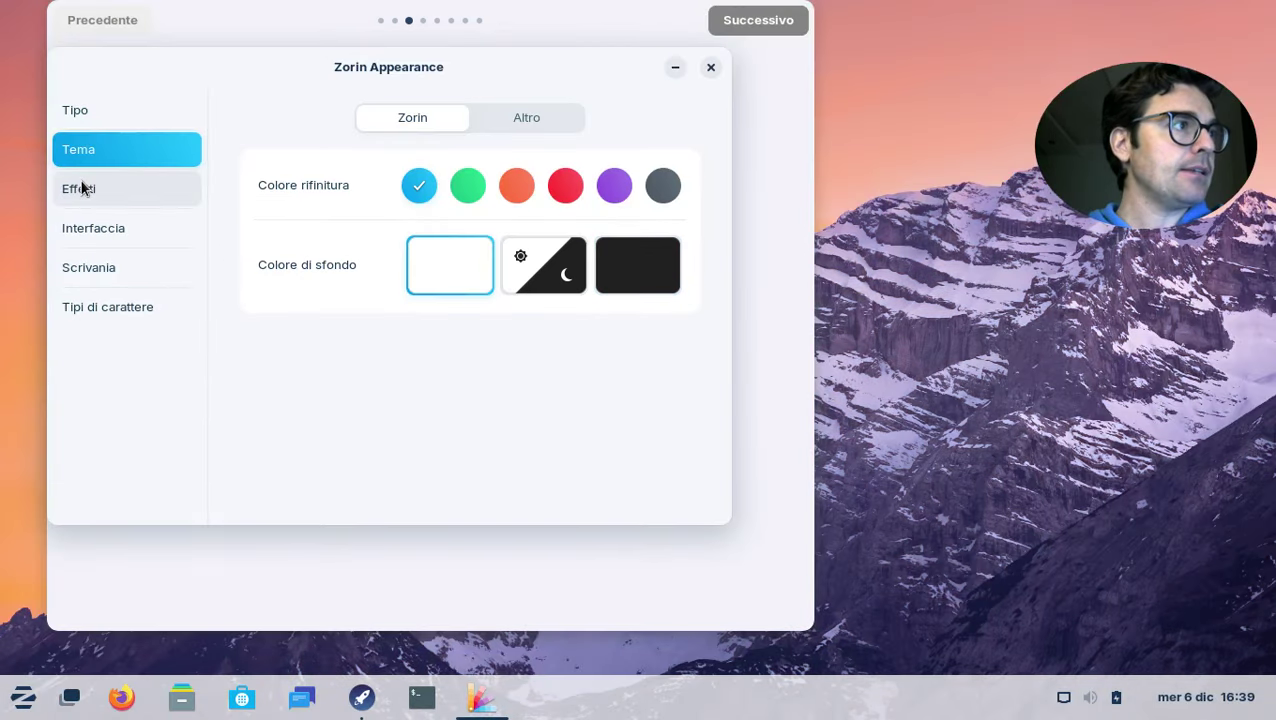
Open the Effetti settings in Zorin Appearance and reposition the Zorin Appearance and Tour windows on the desktop
click(81, 190)
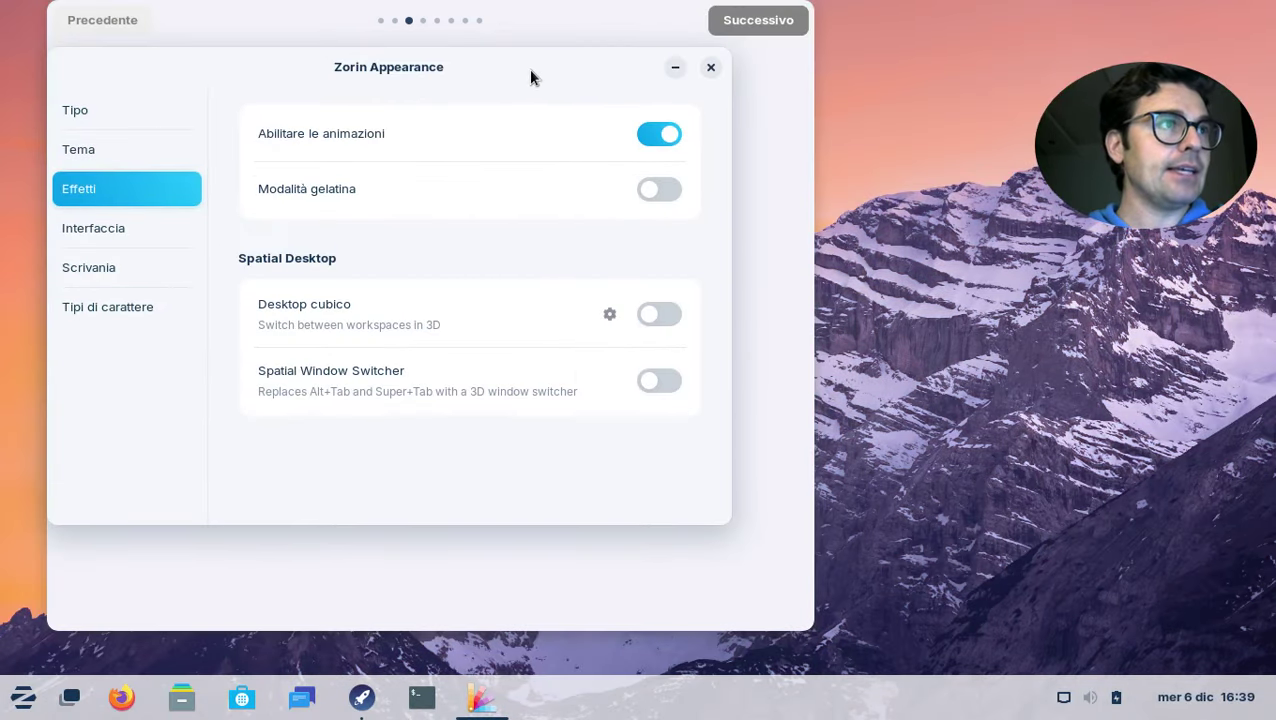
drag(530, 77, 496, 137)
drag(612, 28, 648, 32)
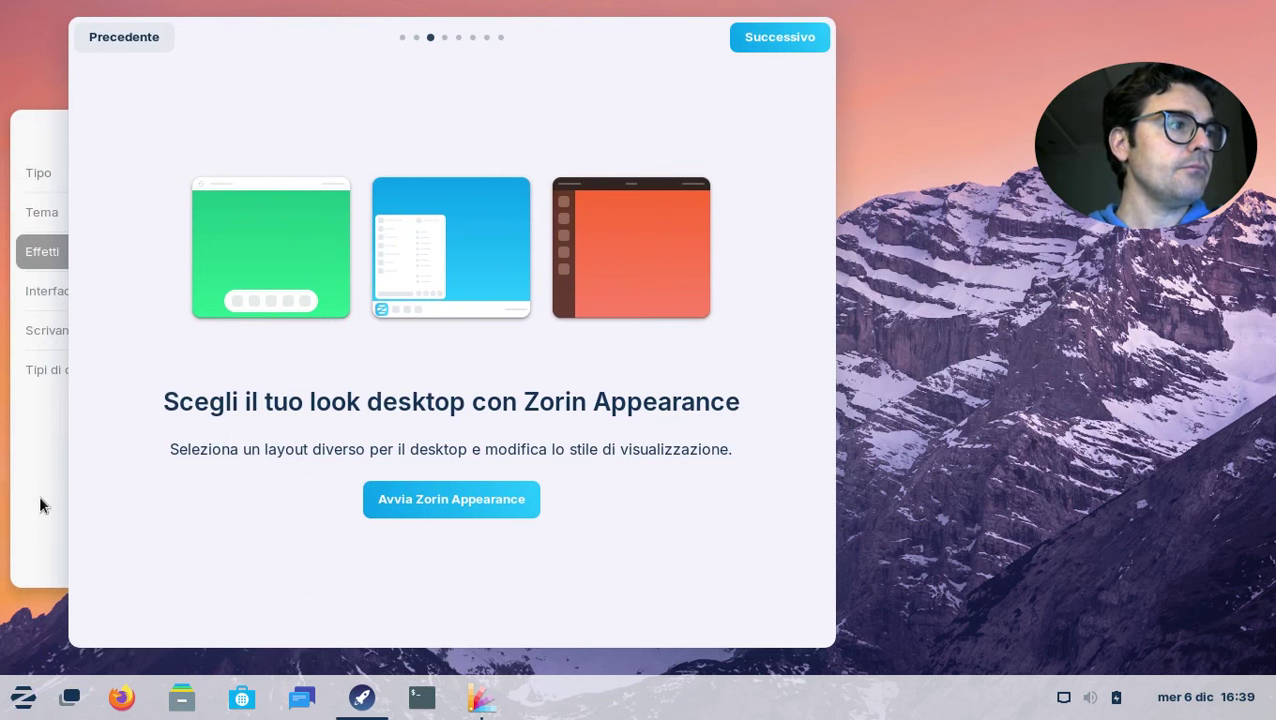
Open the file manager, try snapping its window to the left half of the desktop, and restore and minimise it
click(182, 697)
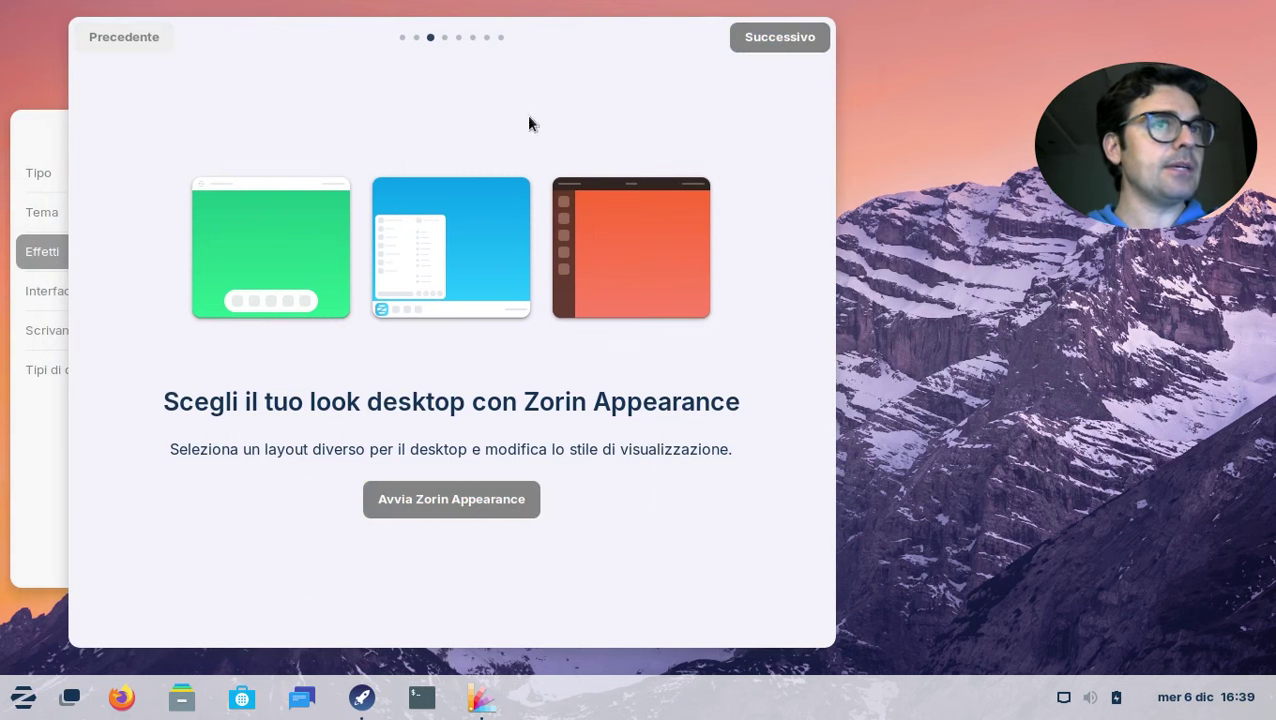
drag(441, 117, 2, 300)
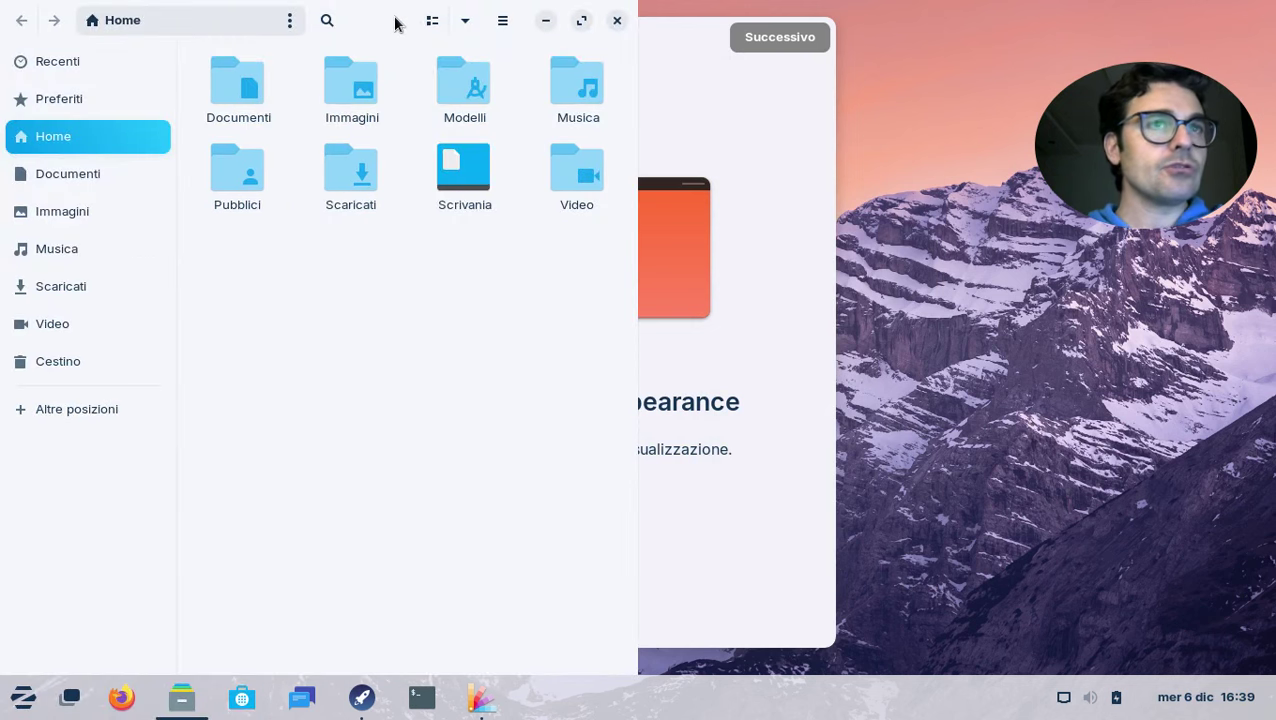
drag(395, 24, 427, 88)
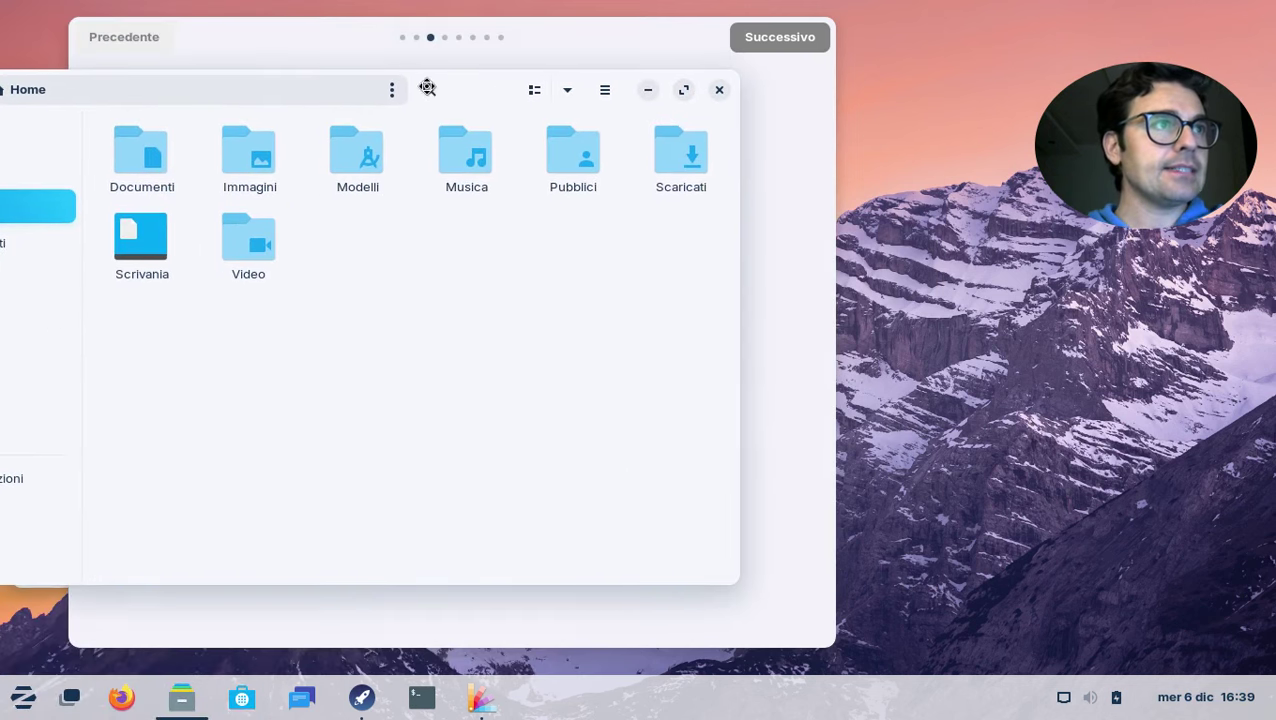
click(648, 91)
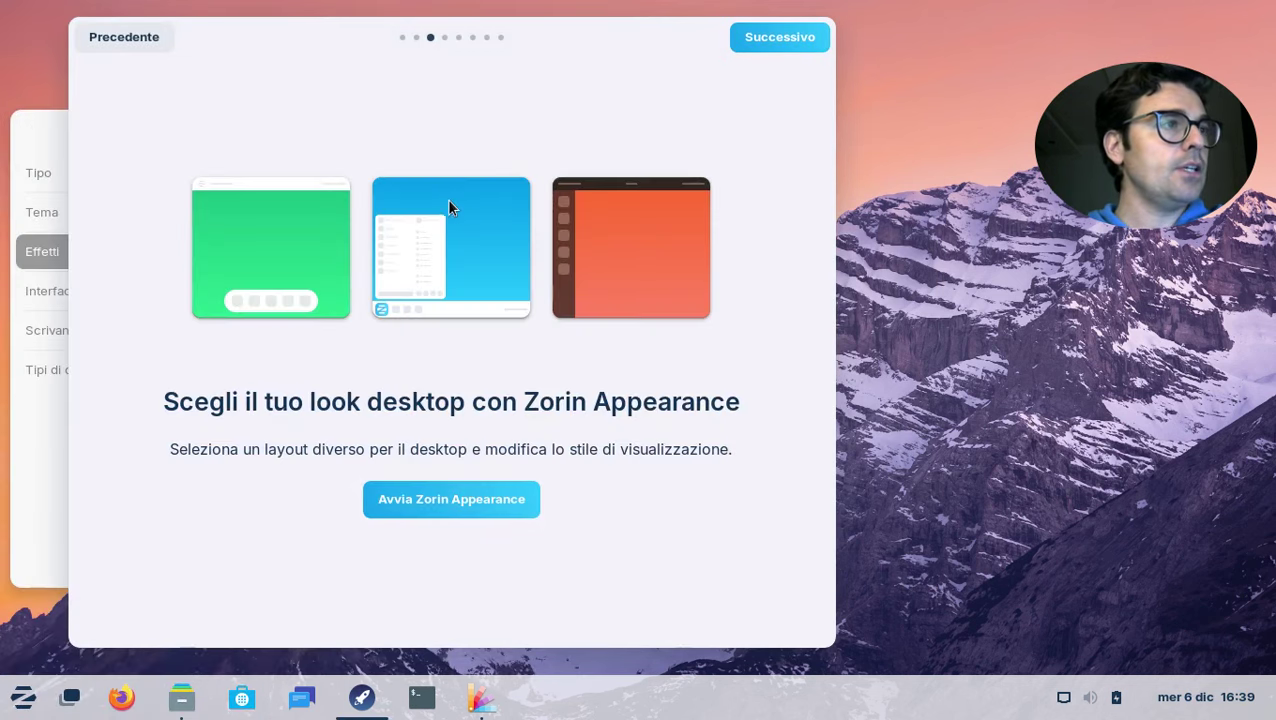
Try the Modalità gelatina effect by moving the Zorin Appearance window around the desktop, and turn the effect off again
drag(66, 456, 63, 458)
click(53, 456)
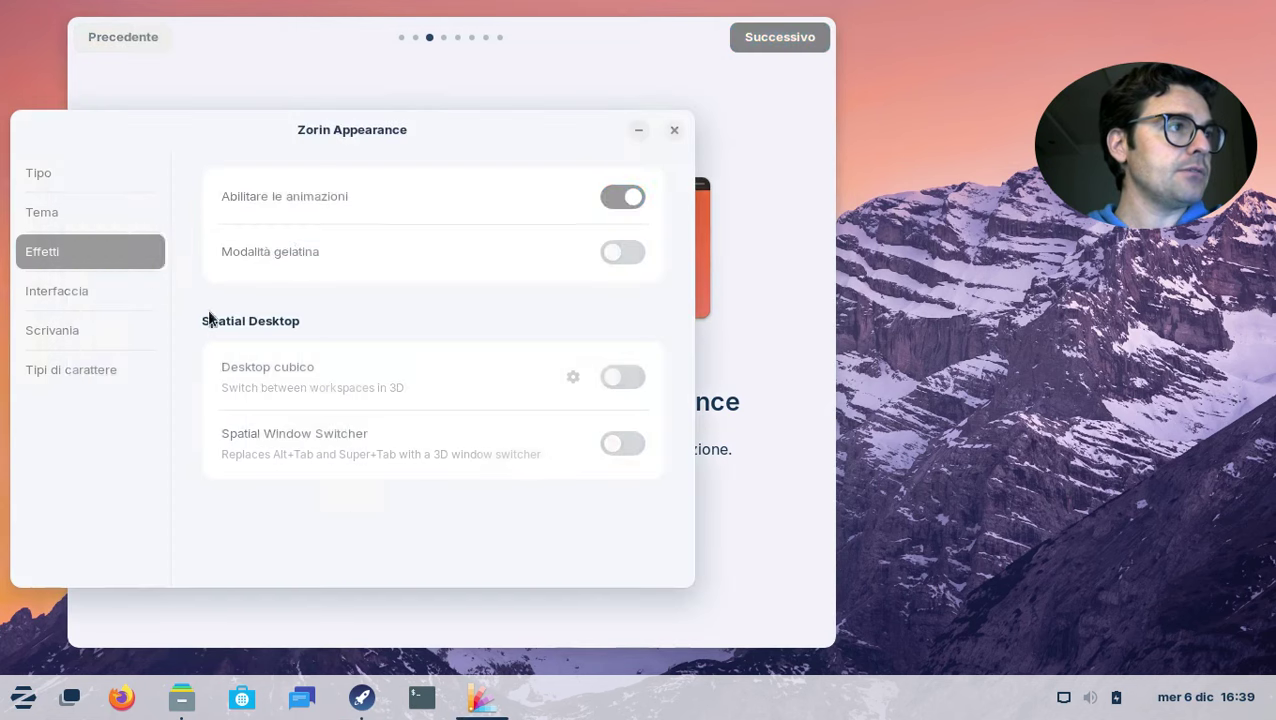
click(641, 253)
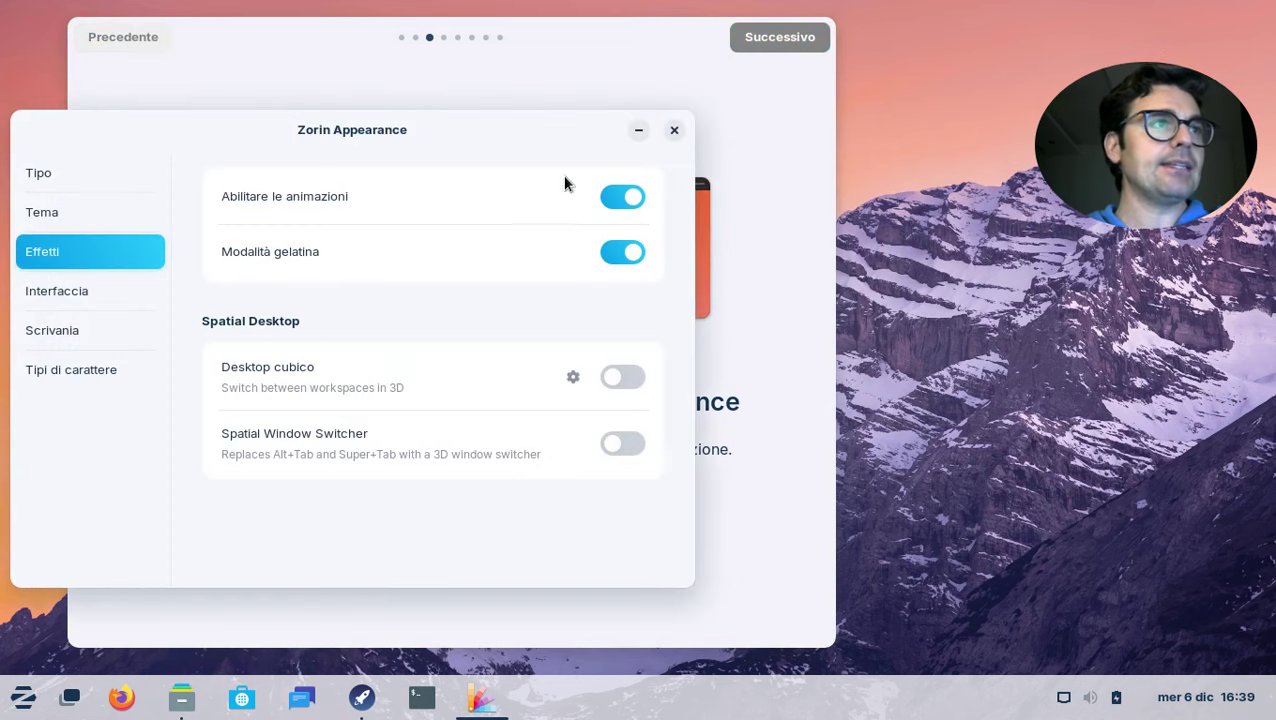
drag(516, 132, 604, 85)
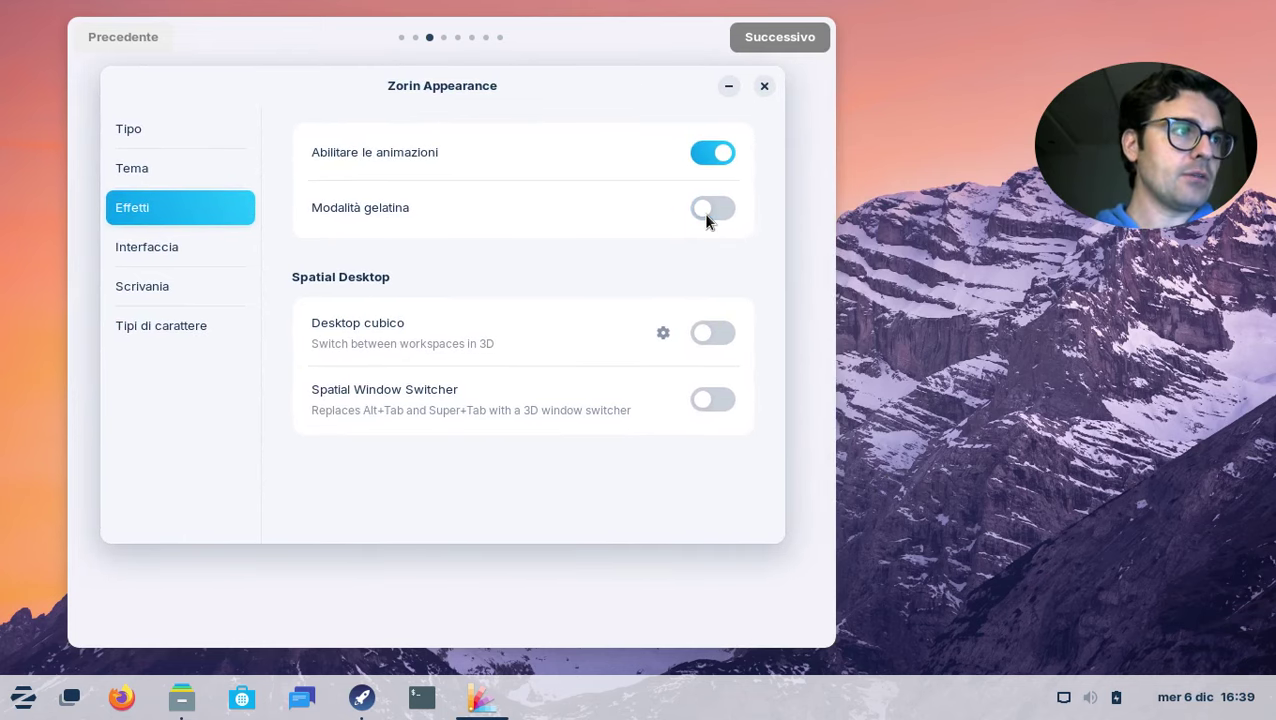
Enable Desktop cubico in the Spatial Desktop effects and switch between the workspaces in the activities overview
click(724, 334)
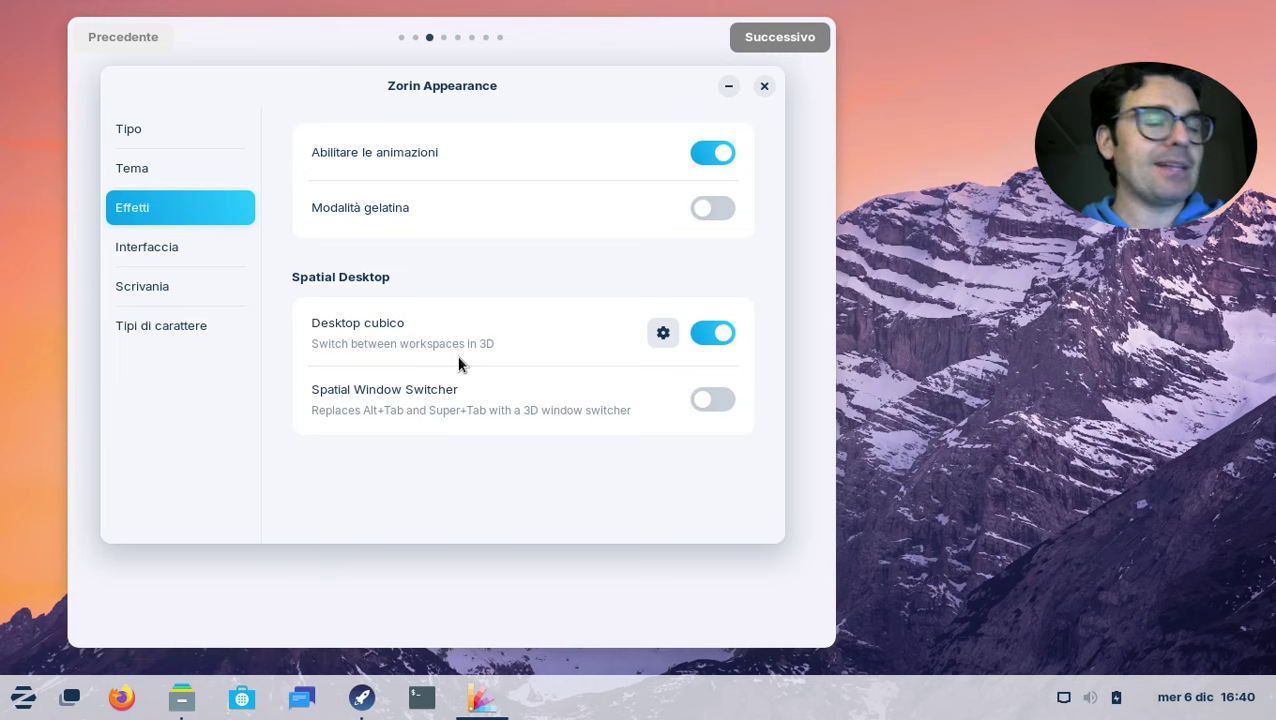
click(62, 705)
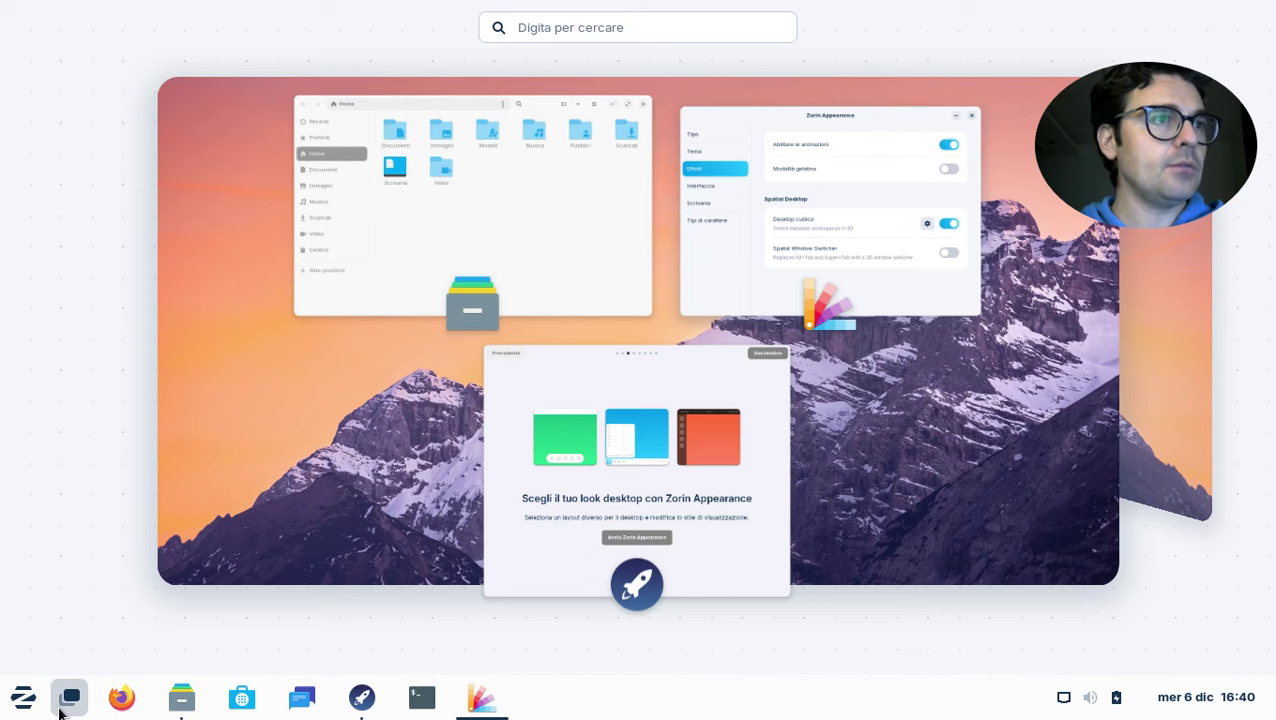
click(1182, 368)
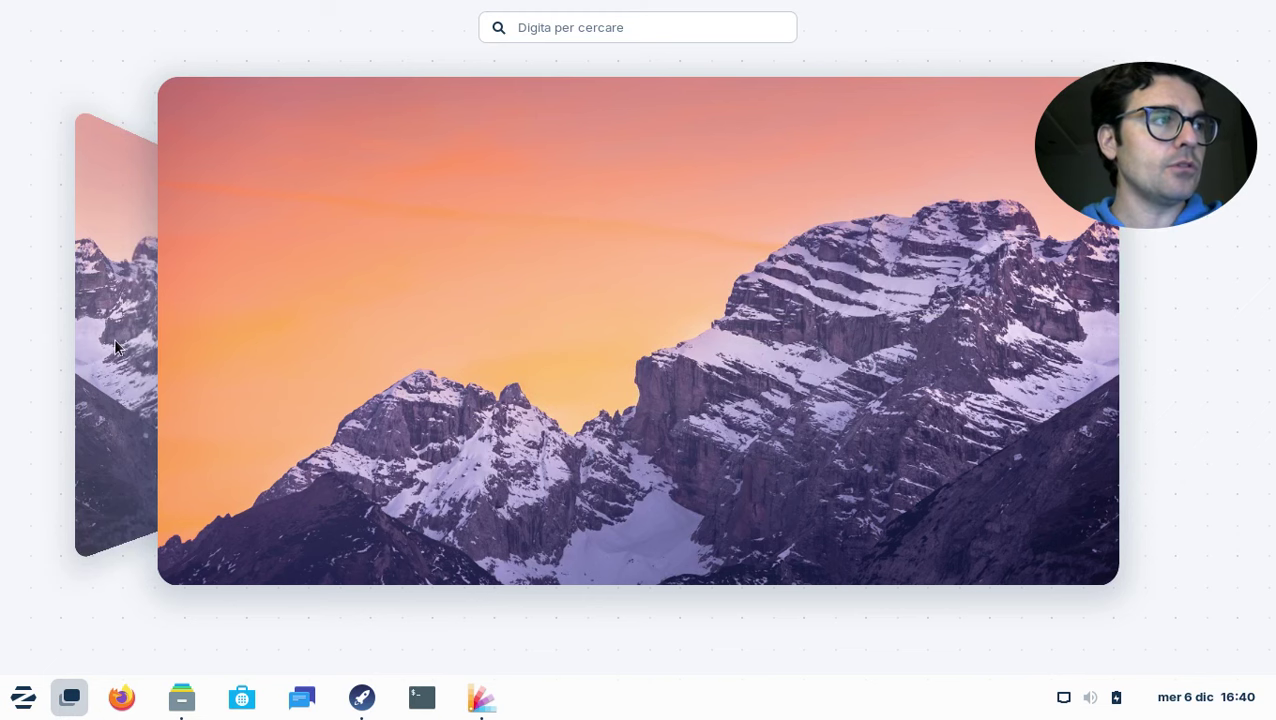
click(115, 345)
click(1152, 326)
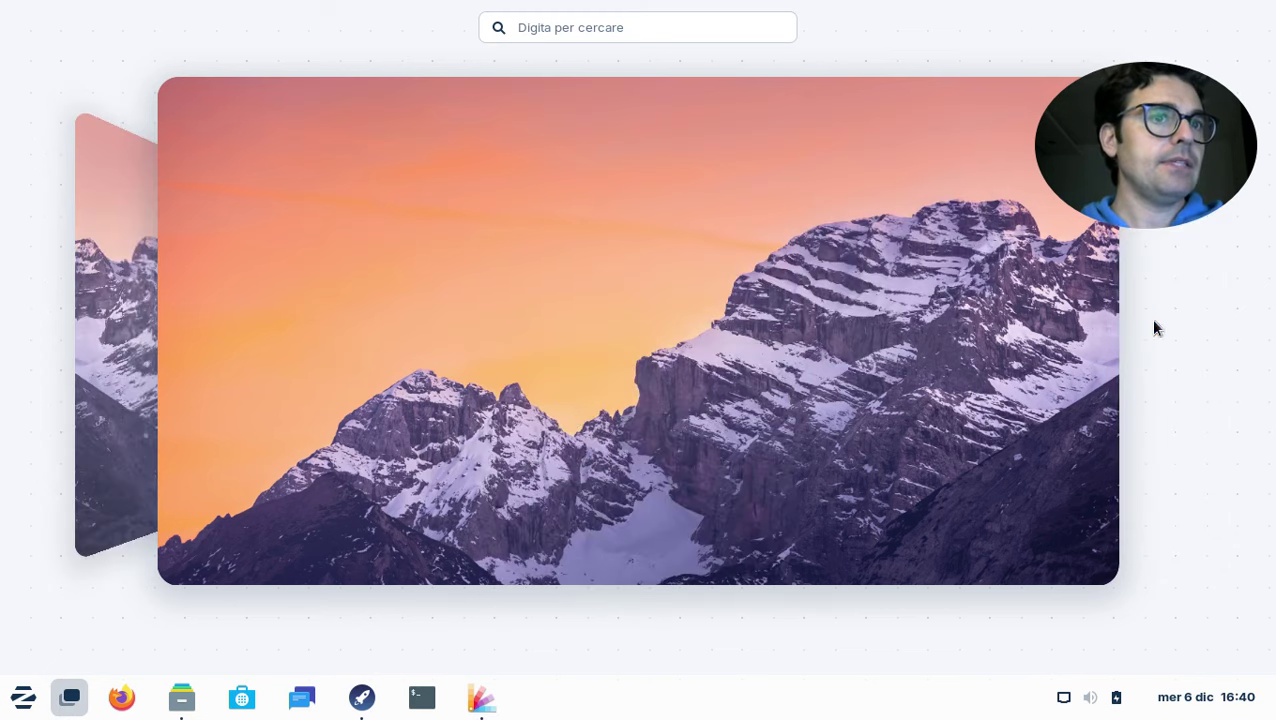
Rotate back and forth between the two workspaces in the overview, and turn Desktop cubico off
scroll(563, 409, up, 1)
scroll(563, 409, down, 1)
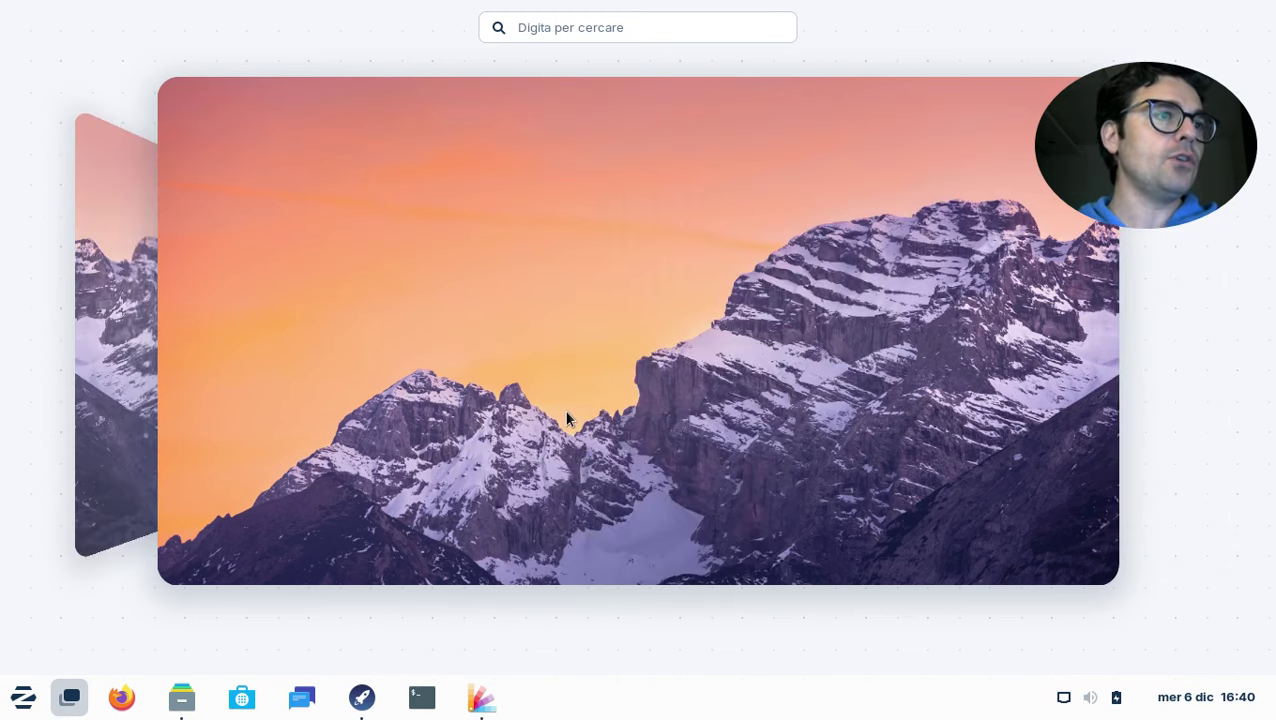
scroll(563, 409, up, 1)
scroll(564, 411, down, 1)
scroll(564, 411, up, 1)
scroll(564, 411, down, 1)
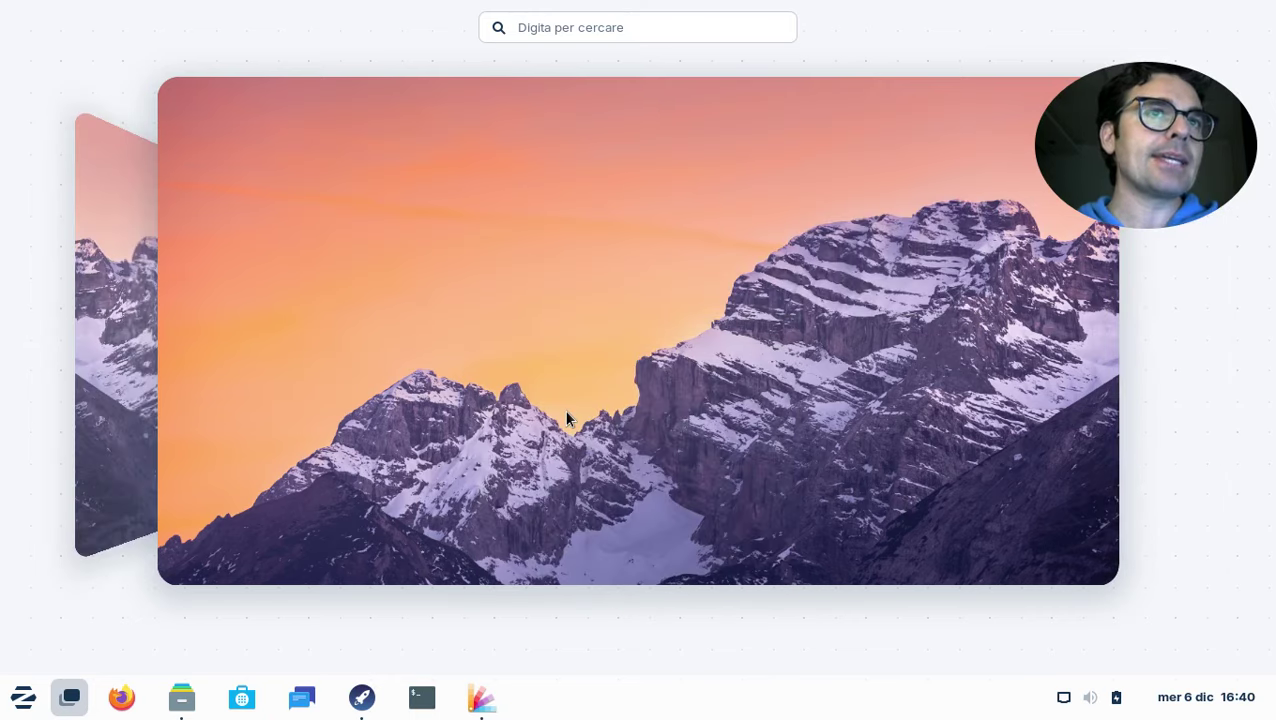
scroll(564, 411, up, 1)
scroll(564, 411, down, 1)
scroll(564, 411, up, 1)
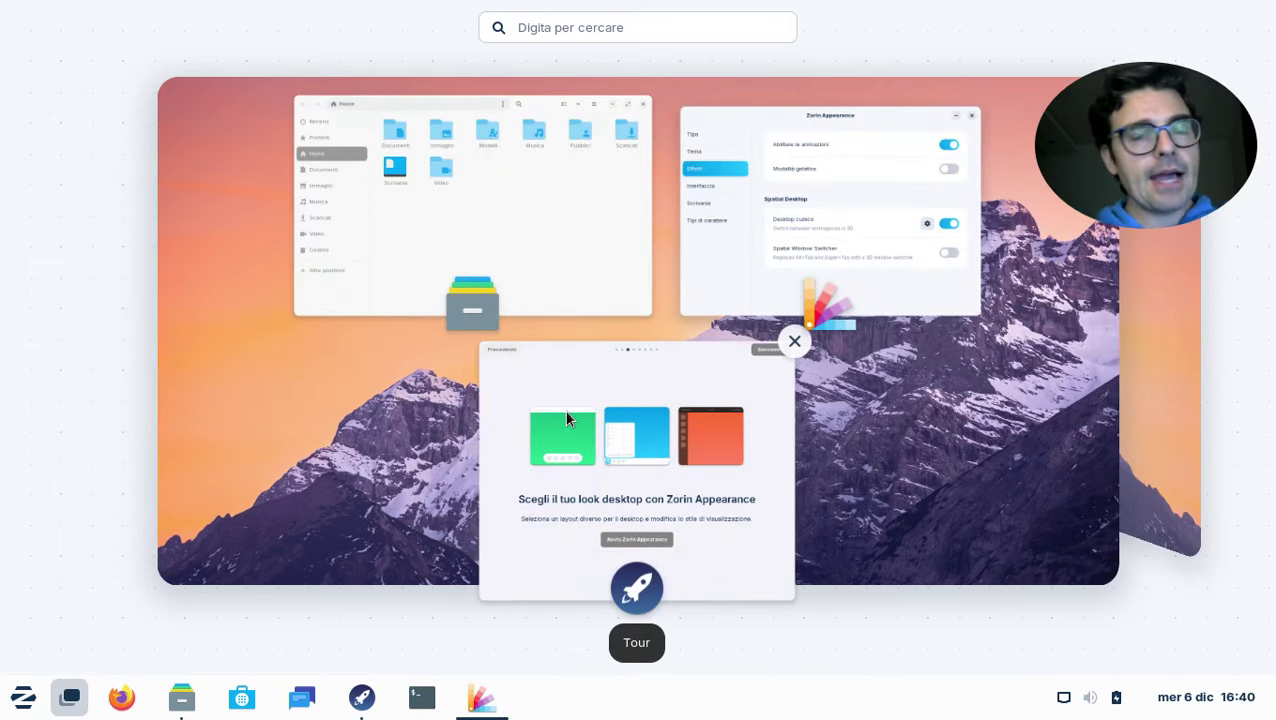
scroll(564, 411, down, 1)
scroll(564, 411, up, 1)
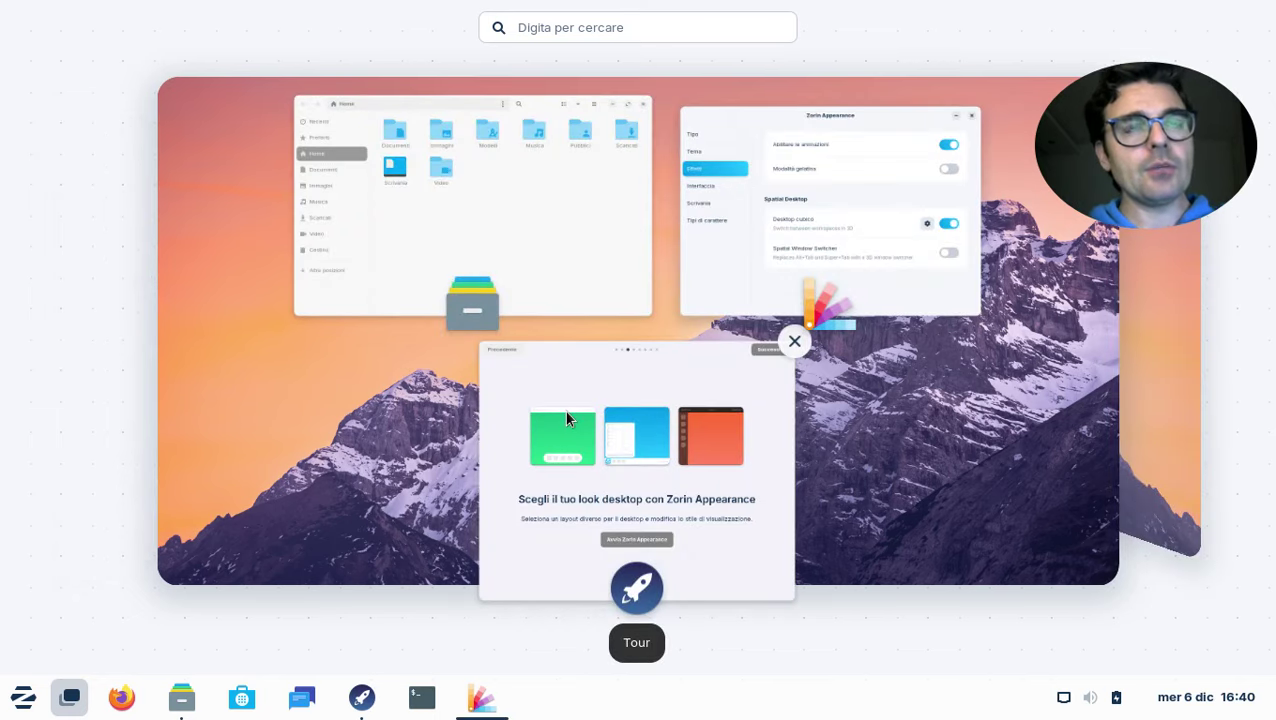
scroll(564, 411, down, 1)
scroll(564, 411, up, 1)
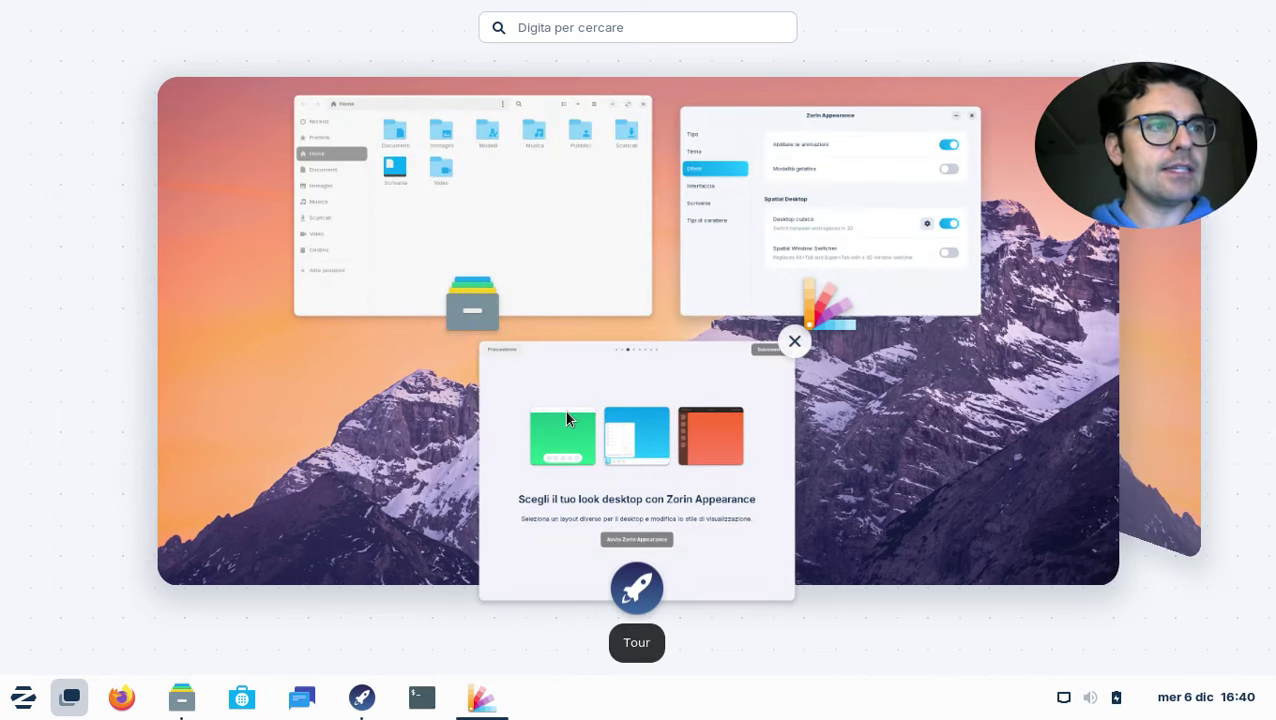
scroll(564, 411, down, 1)
scroll(564, 411, up, 1)
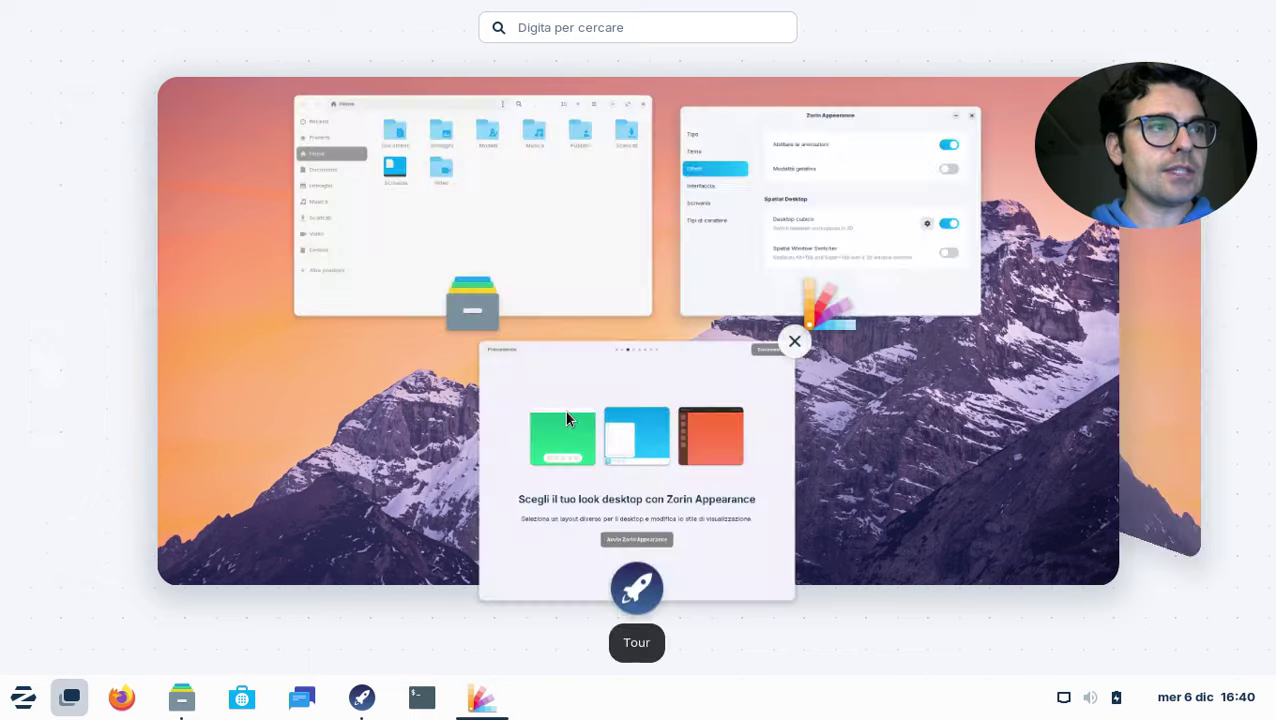
click(974, 448)
click(700, 330)
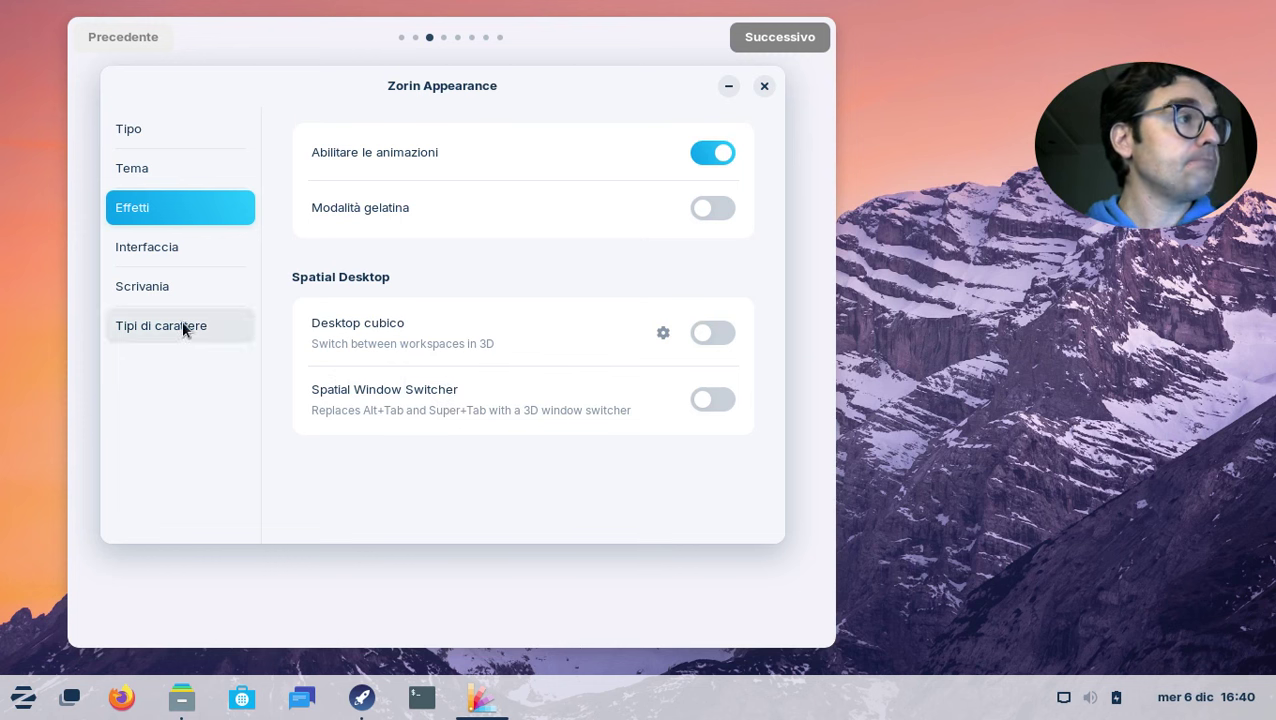
Open the Interfaccia settings, try the title bar buttons on Sinistra, and restore them to Destra
click(159, 235)
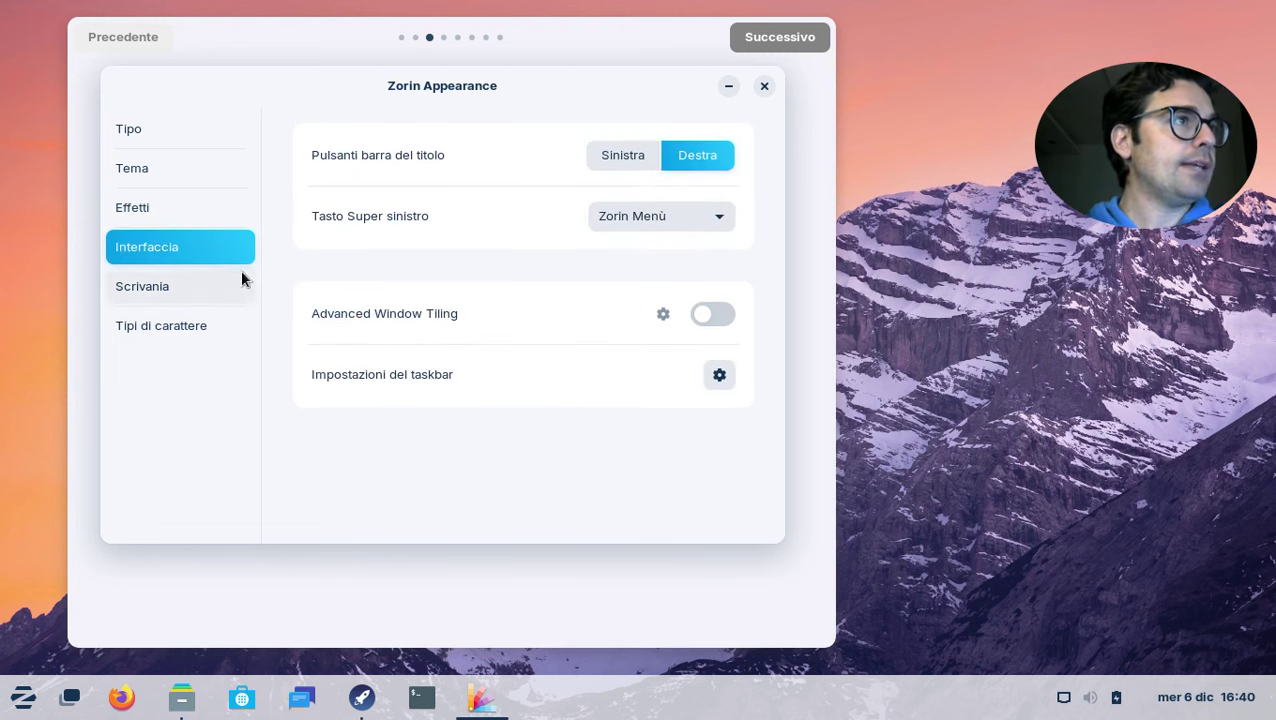
click(624, 158)
click(705, 153)
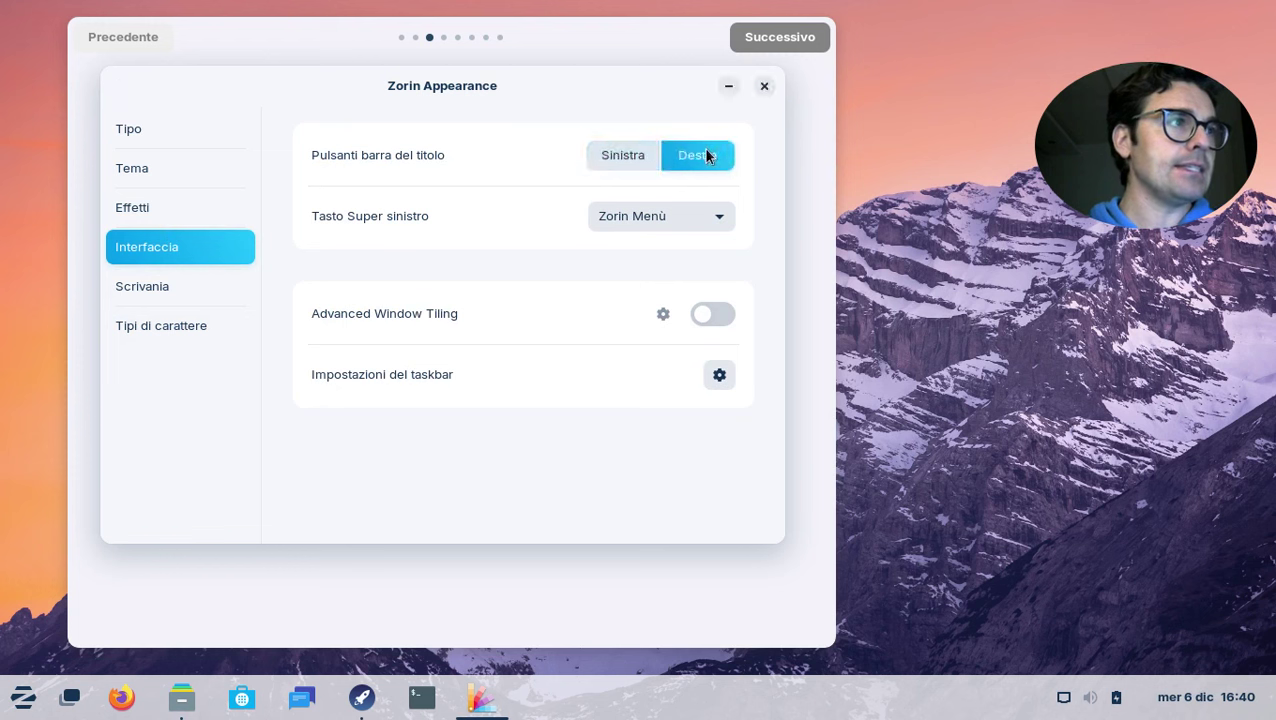
View the Tasto Super sinistro options without changing the selection, and reposition the Zorin Appearance window
click(720, 215)
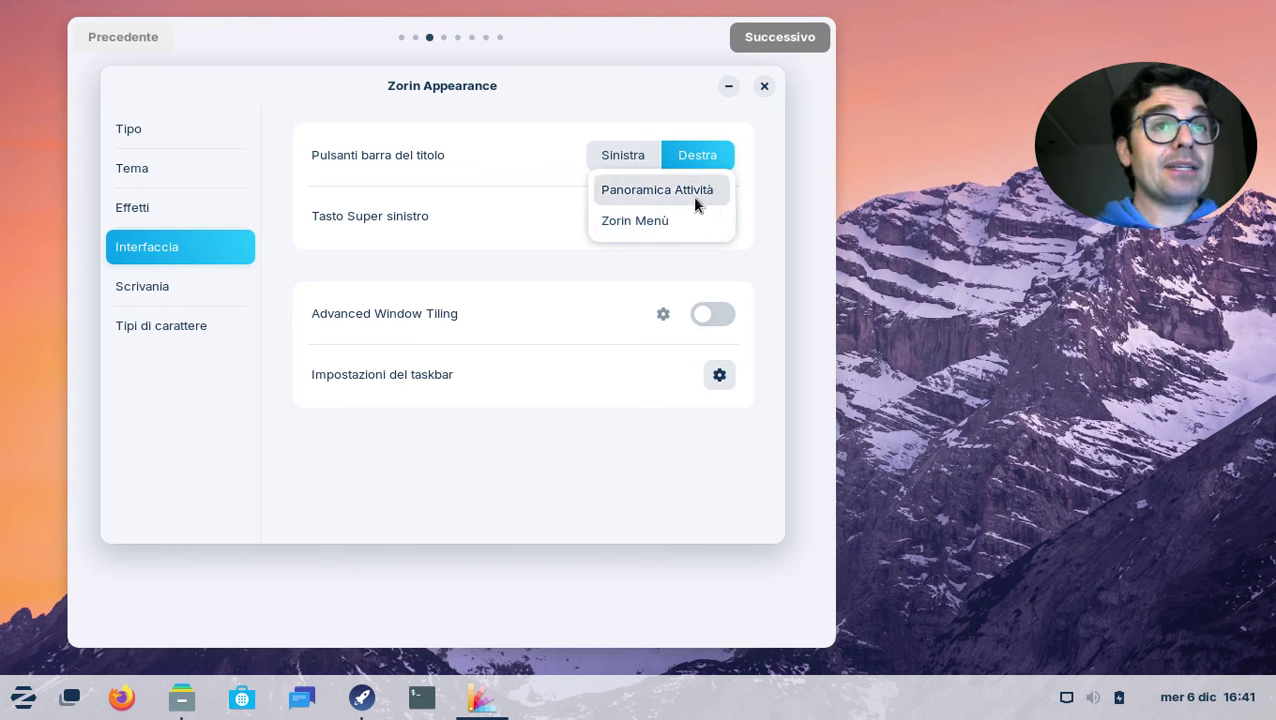
click(759, 222)
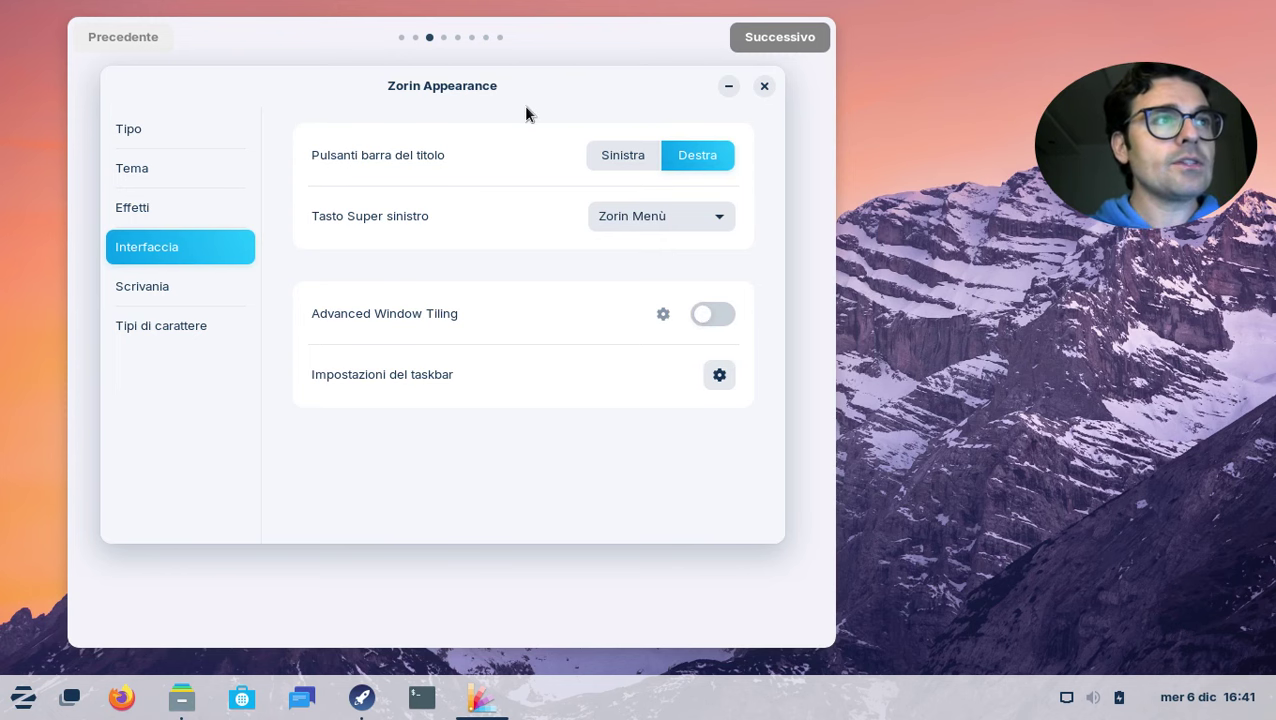
drag(526, 113, 494, 62)
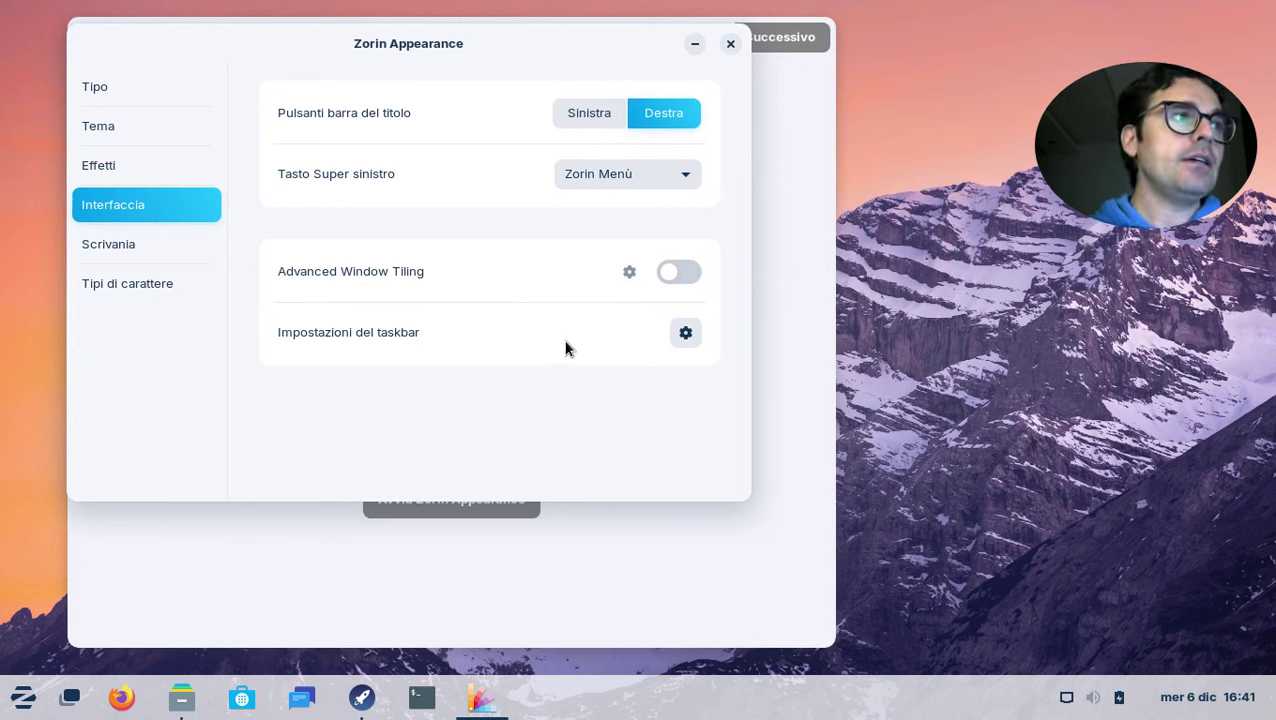
Show the Cestino icon through the Scrivania settings, and move the Zorin Appearance and Tour windows clear of the desktop icons
click(159, 238)
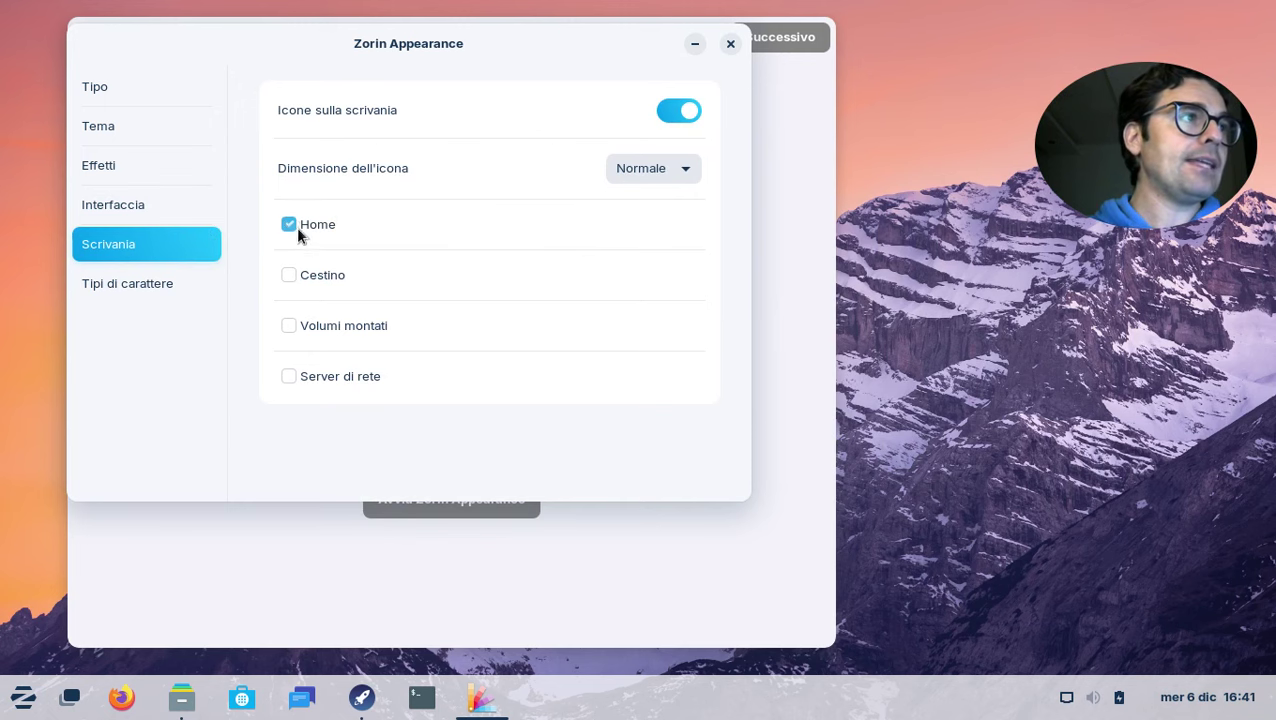
click(292, 276)
drag(276, 37, 417, 22)
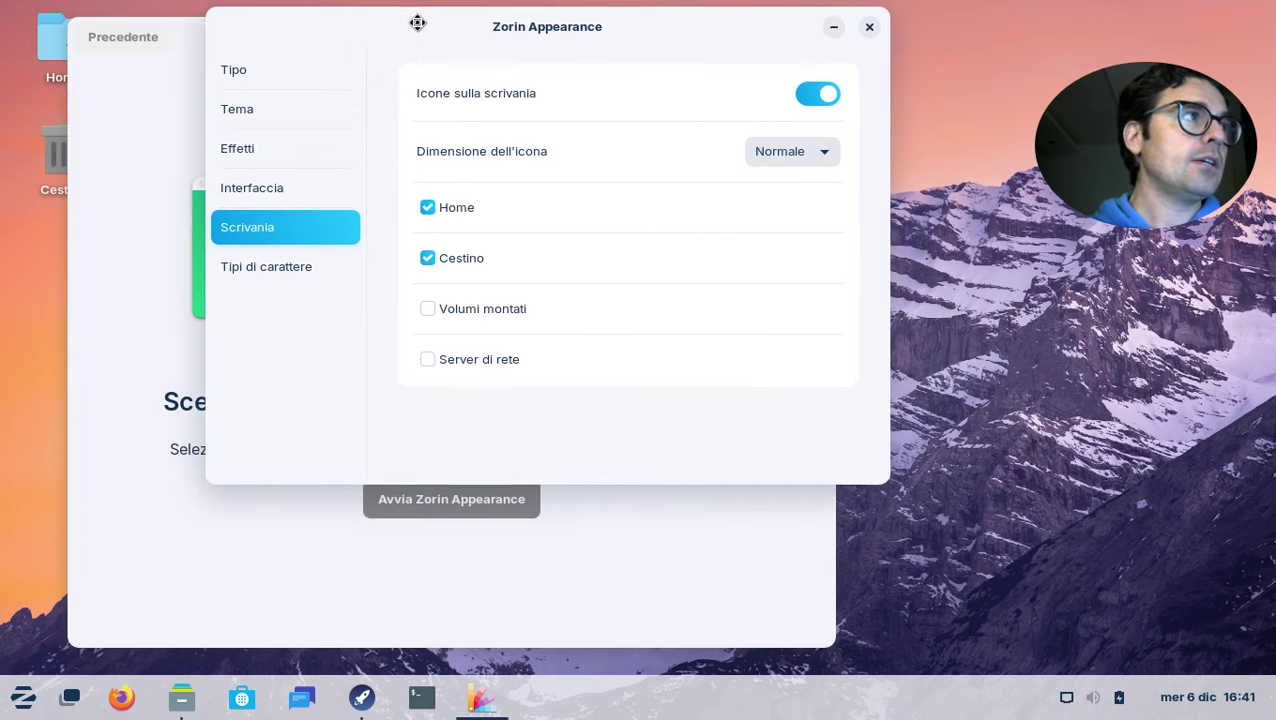
drag(174, 46, 285, 34)
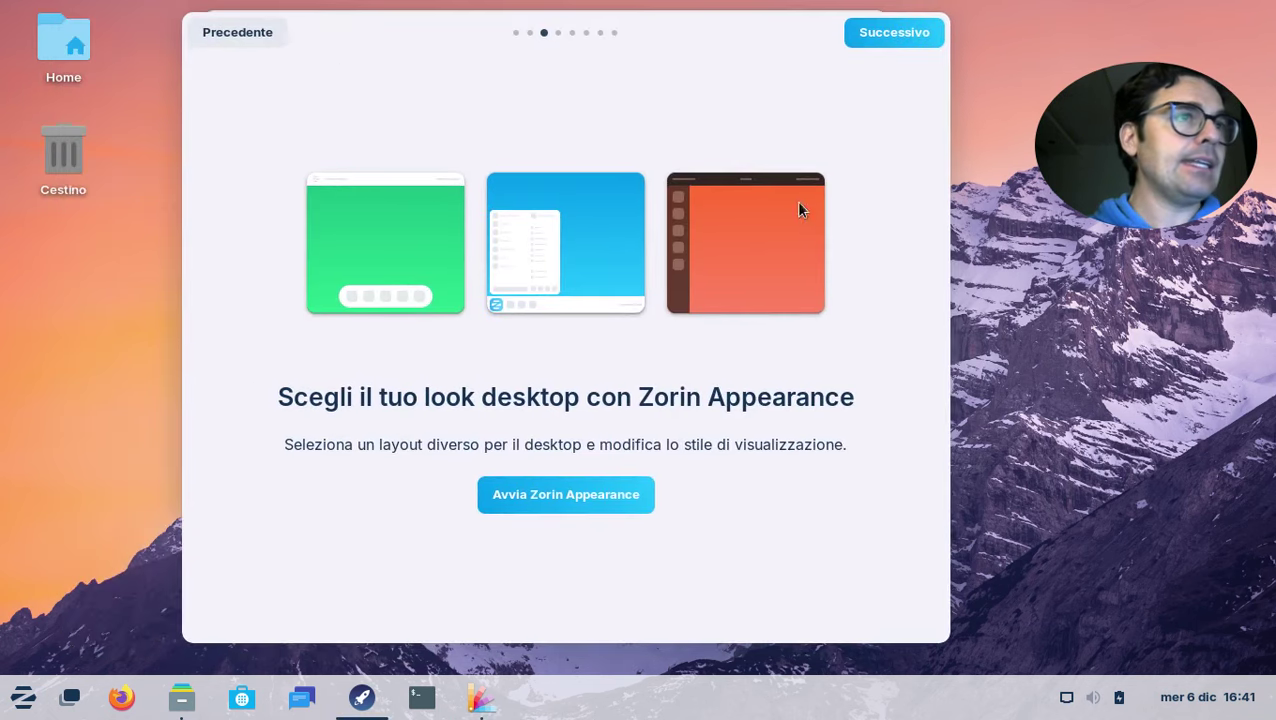
drag(715, 38, 720, 63)
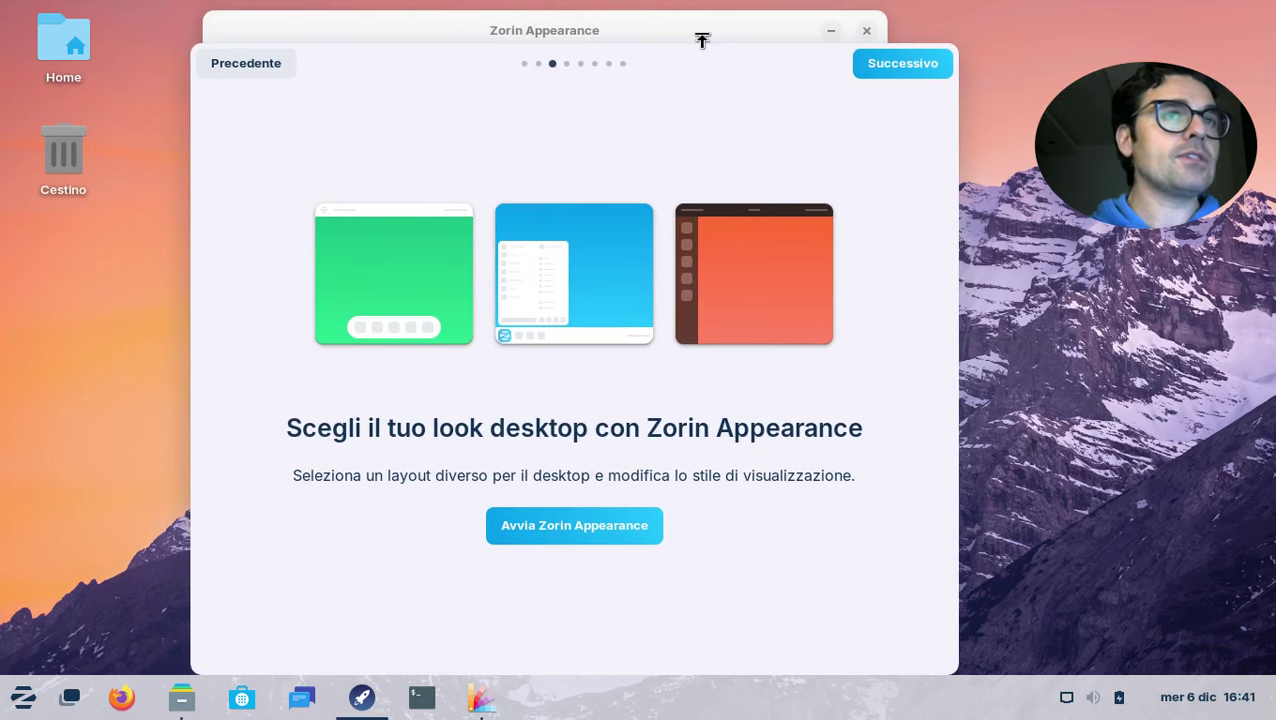
click(708, 38)
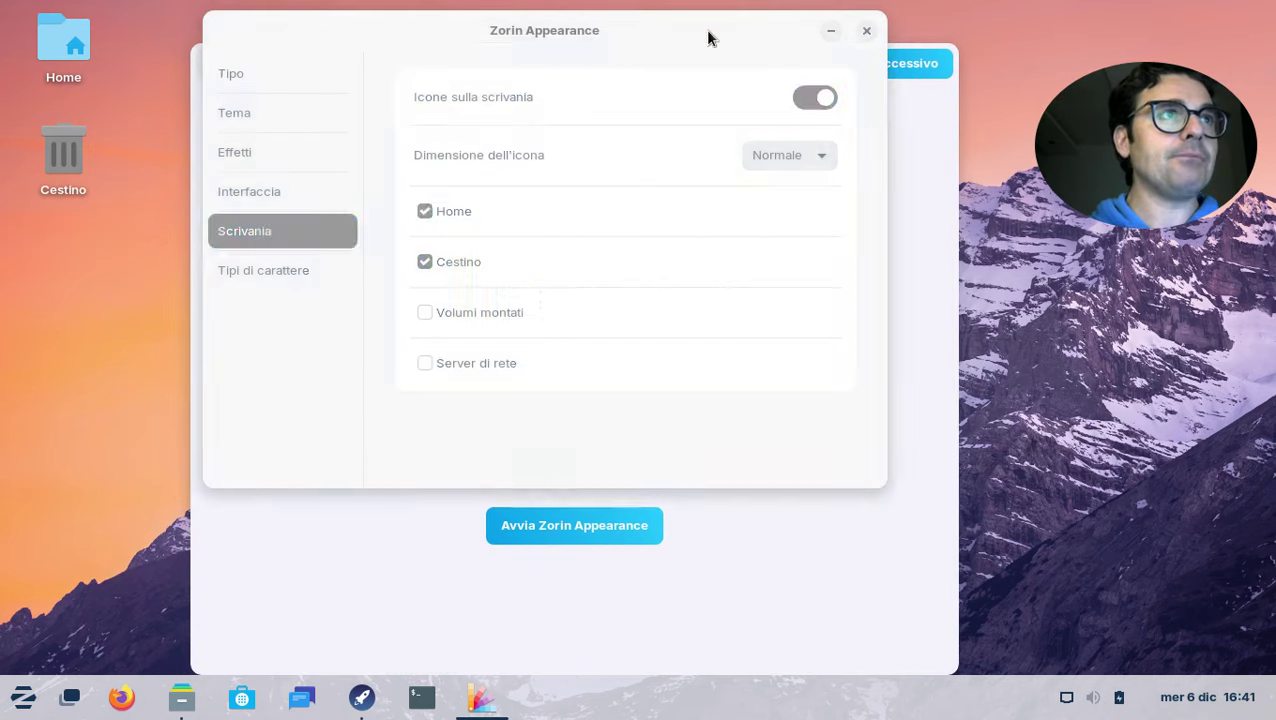
Try the Volumi montati and Server di rete desktop icons, and turn off all four icons: Home, Cestino, Volumi montati and Server di rete
click(434, 313)
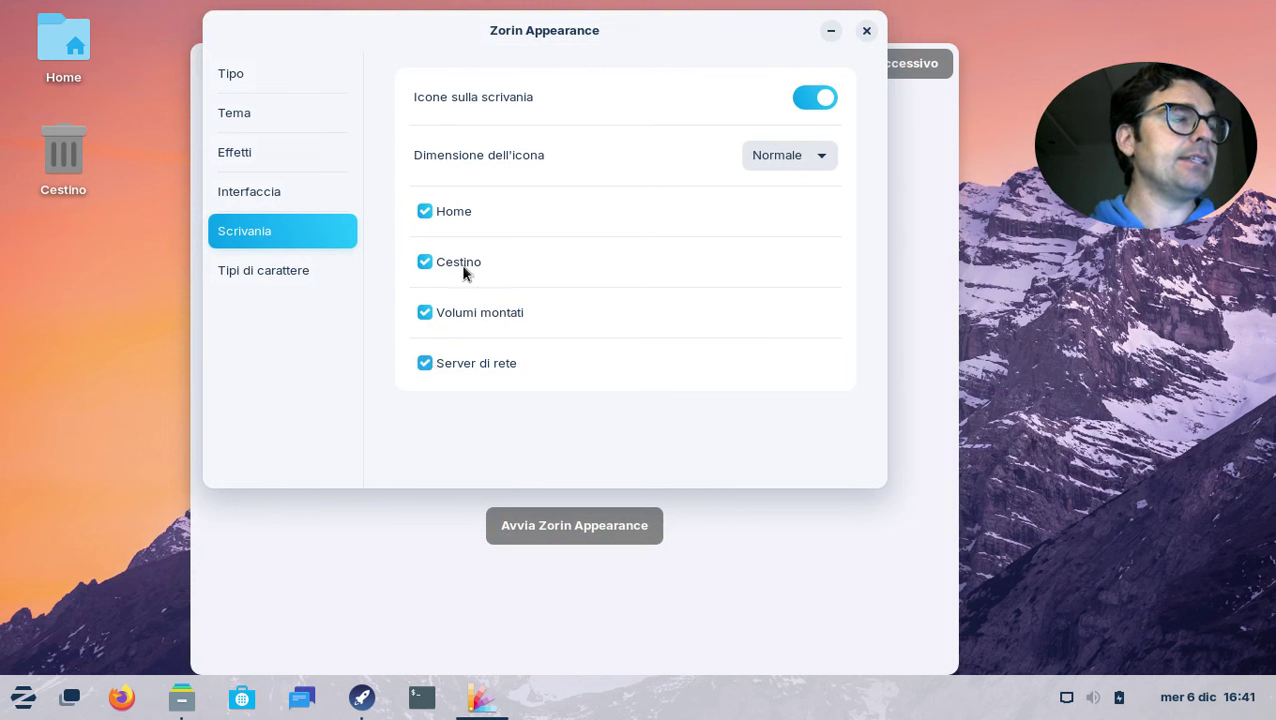
click(437, 212)
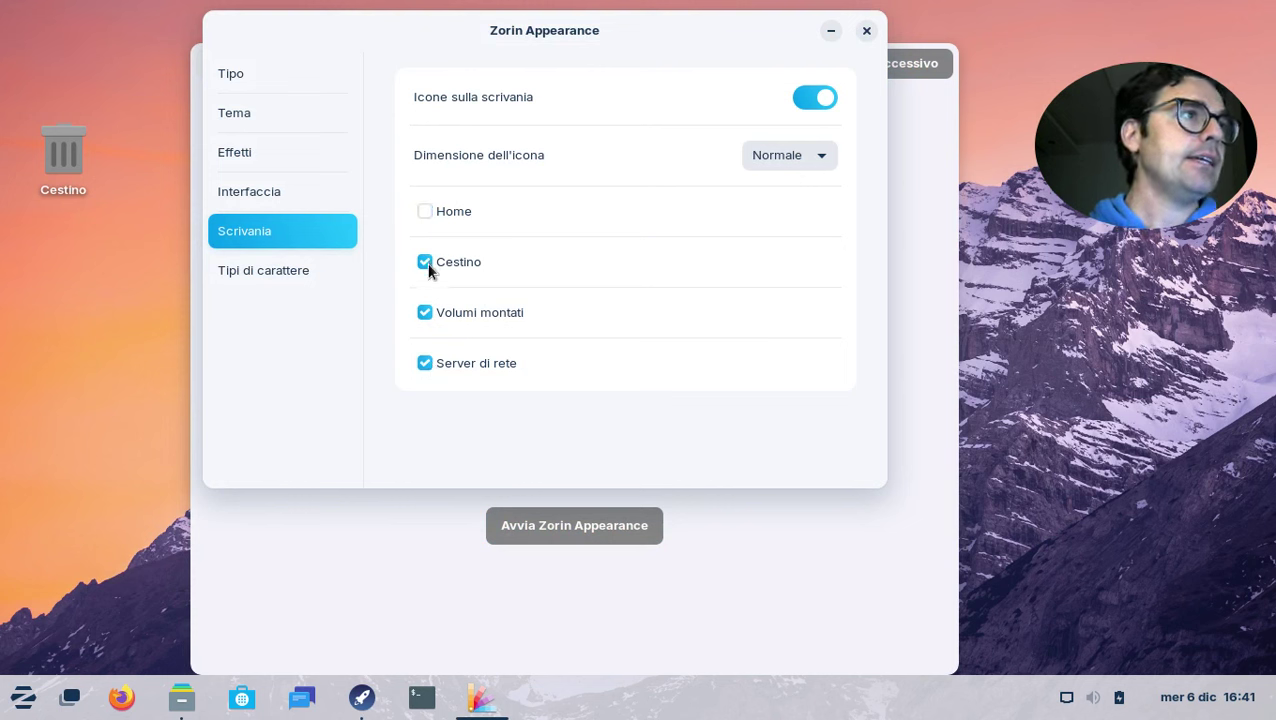
click(426, 263)
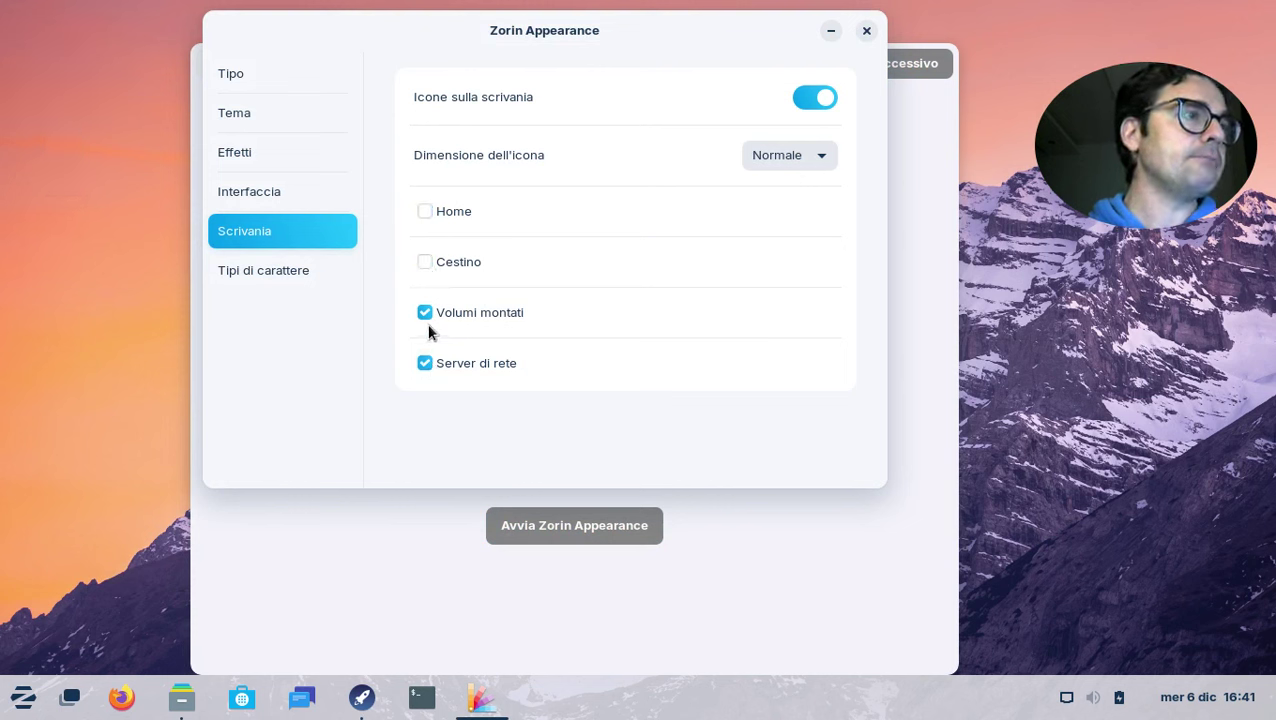
click(427, 323)
click(426, 366)
View the Tipi di carattere font settings and close Zorin Appearance
click(311, 266)
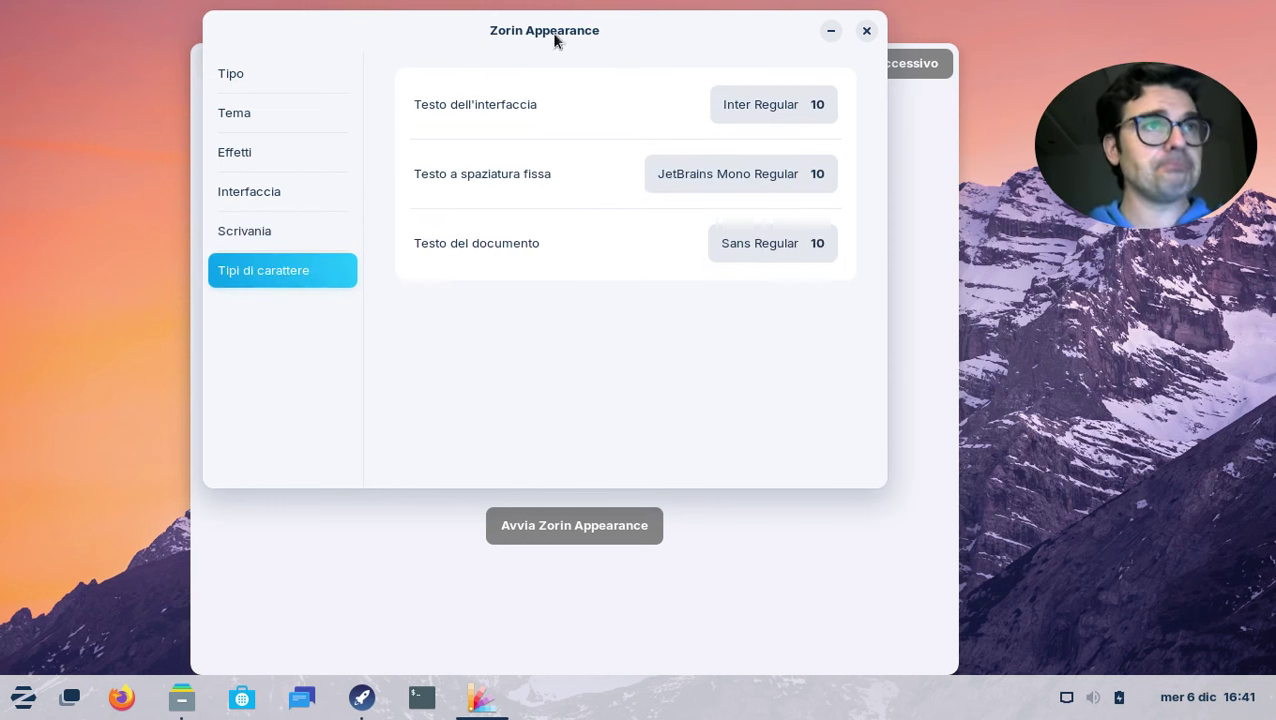
click(866, 33)
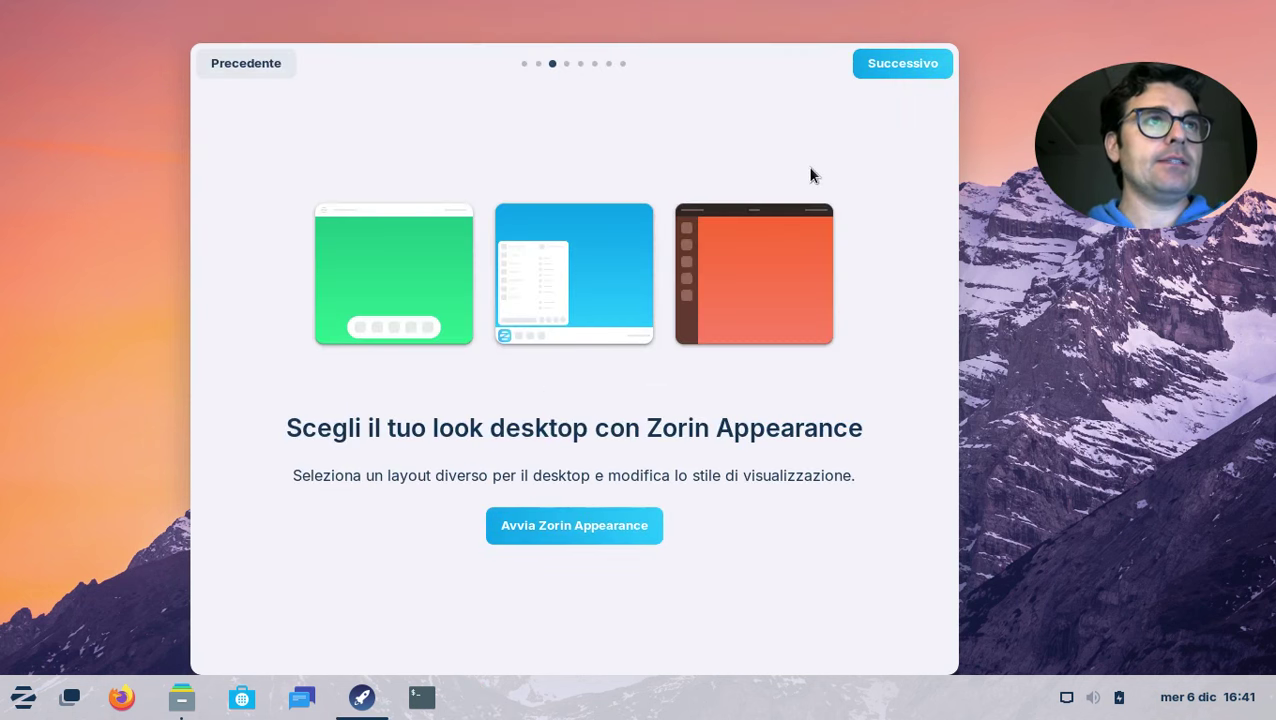
Advance the Tour past the virtual machine page to the page on connecting online accounts
click(883, 63)
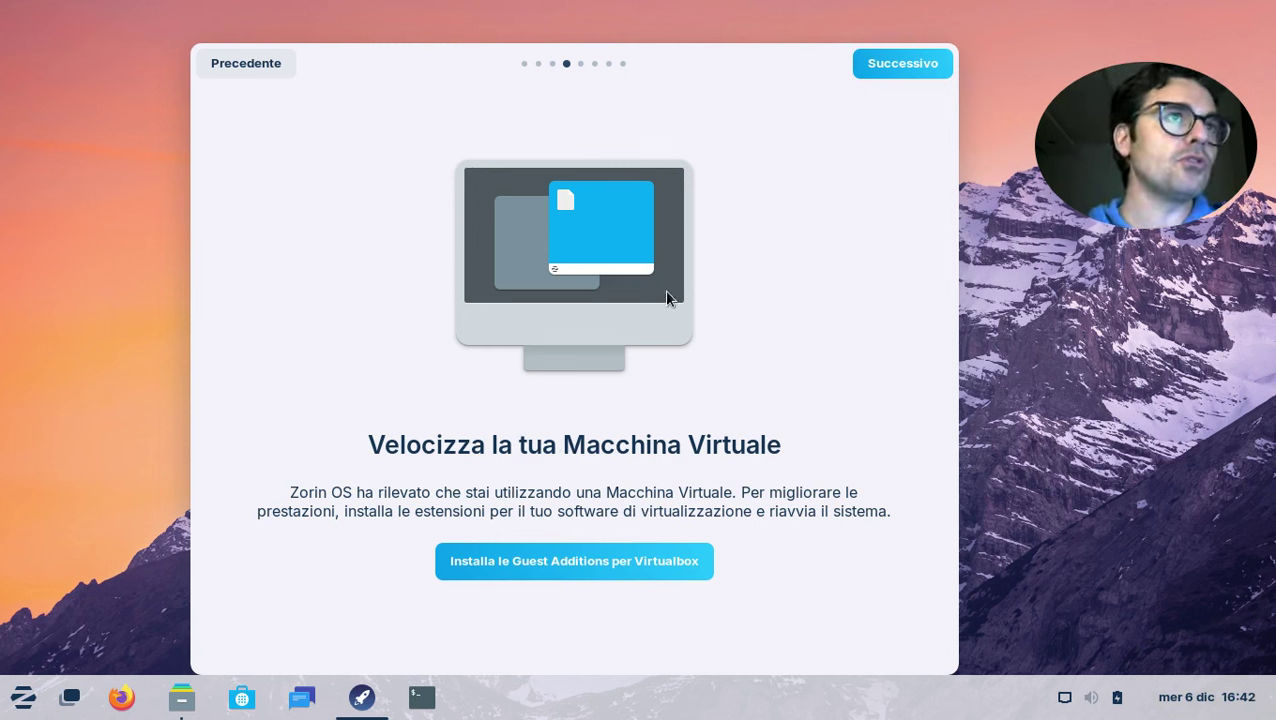
click(910, 70)
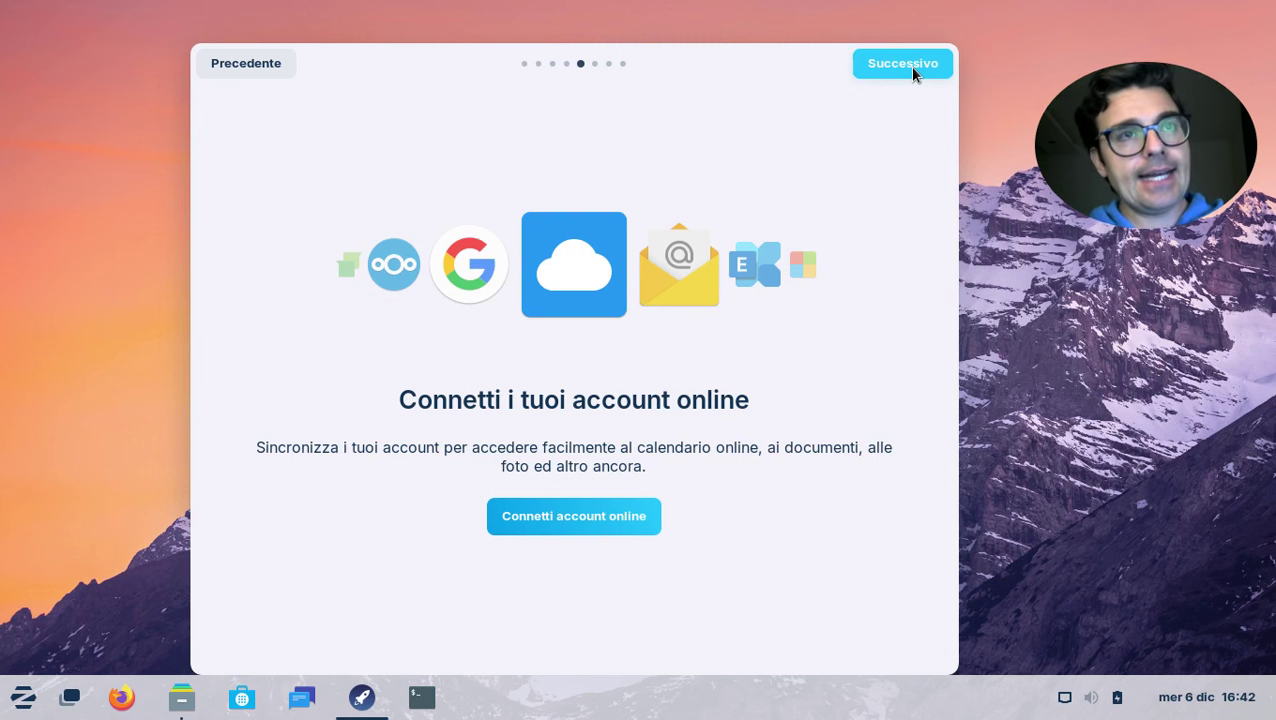
Advance the Tour past the Zorin Connect page to the Software page, launch Software and move its window lower to uncover the Tour
click(911, 68)
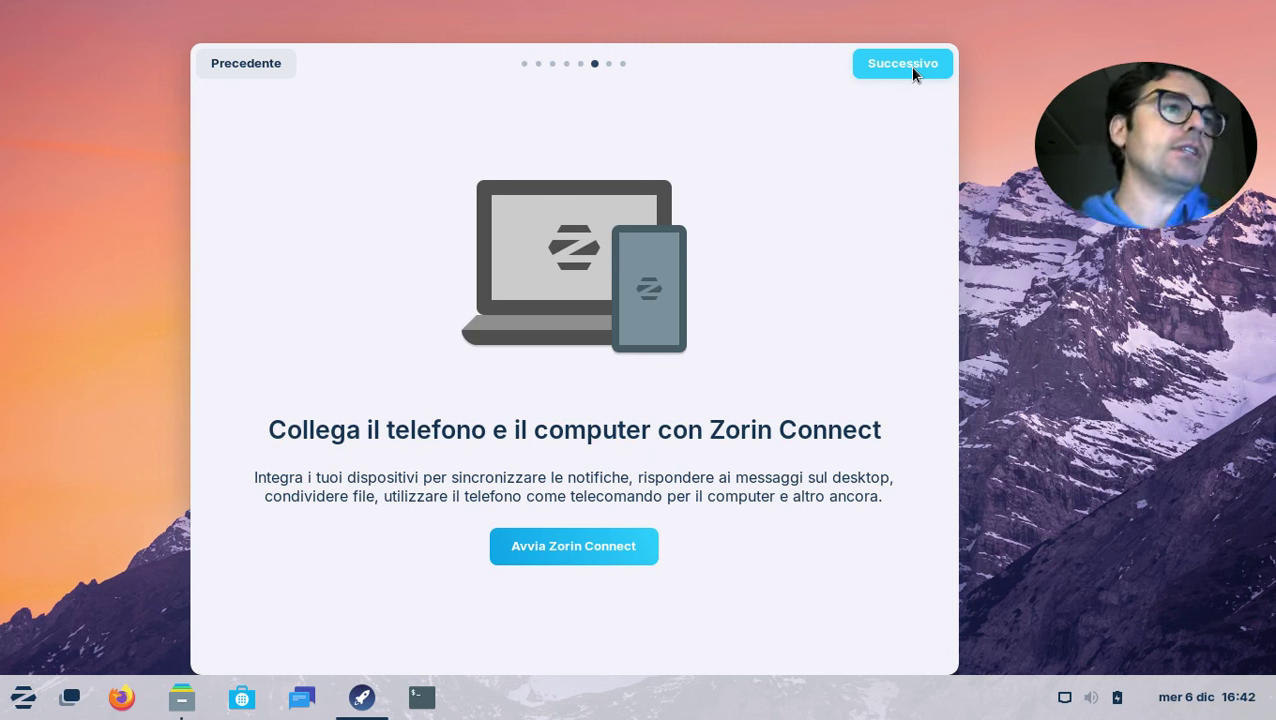
click(912, 70)
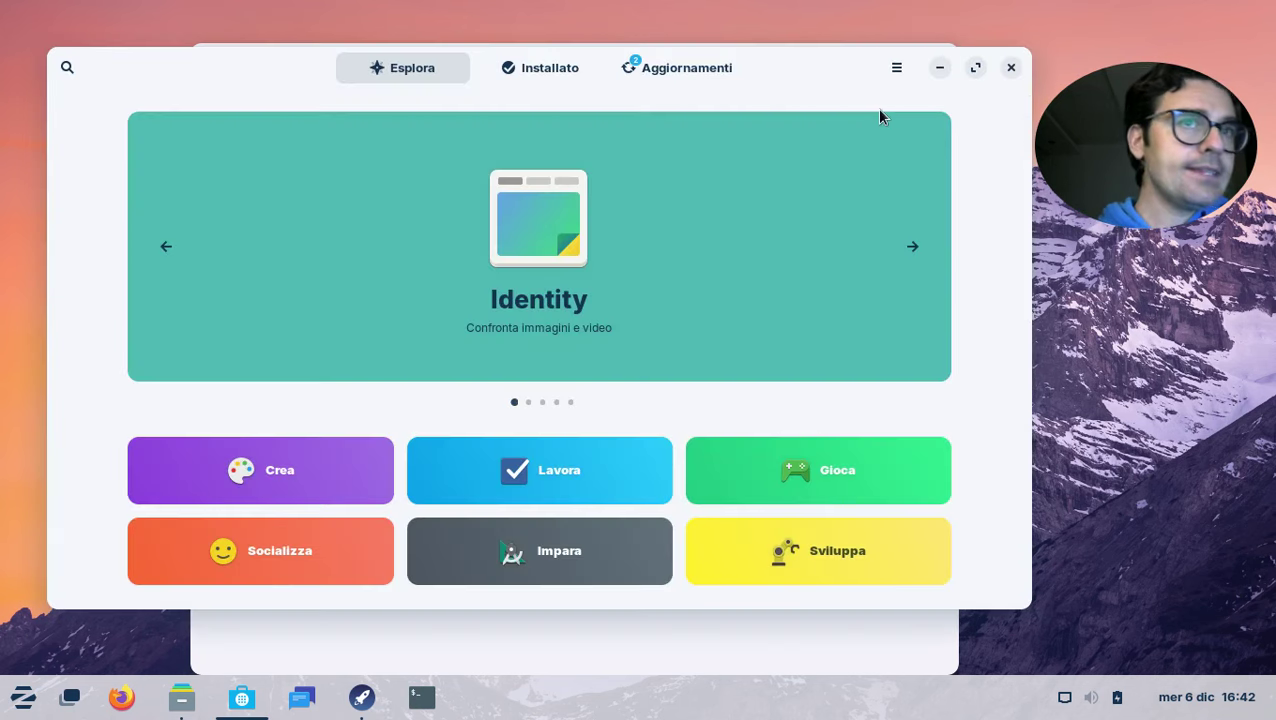
drag(842, 80, 837, 188)
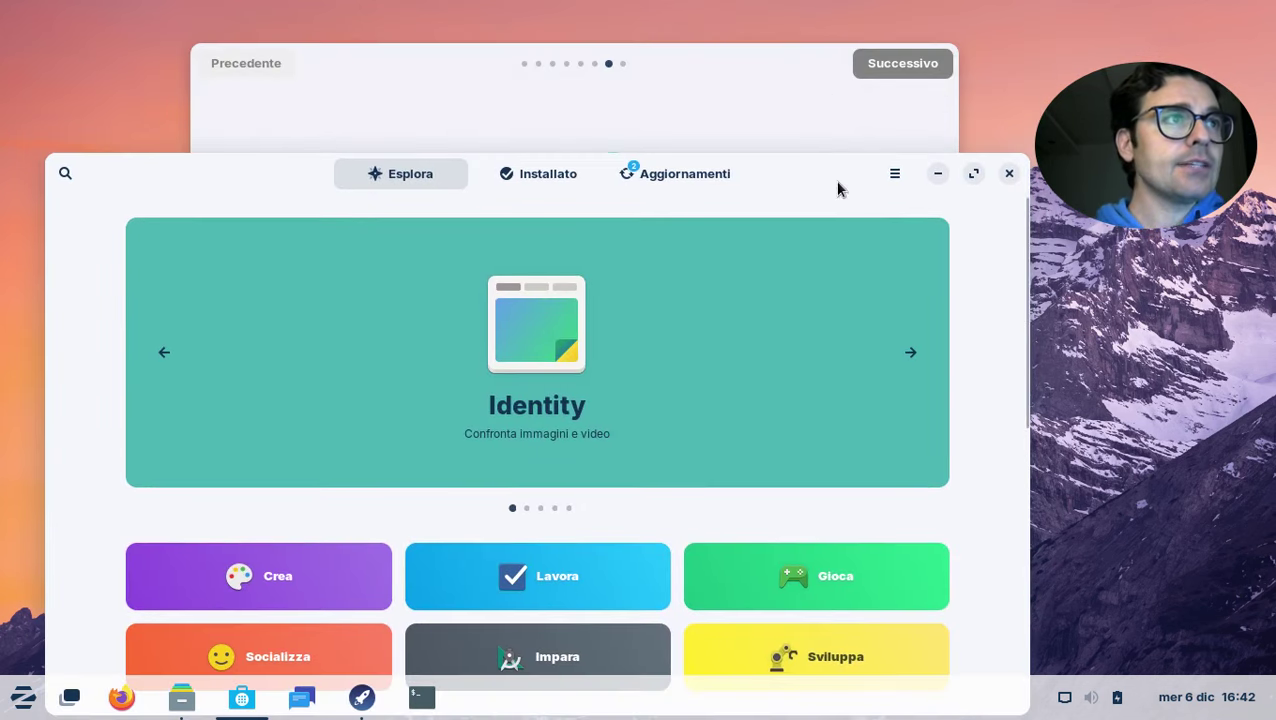
Bring the Tour back to the front, advance to its final page and close it
click(817, 85)
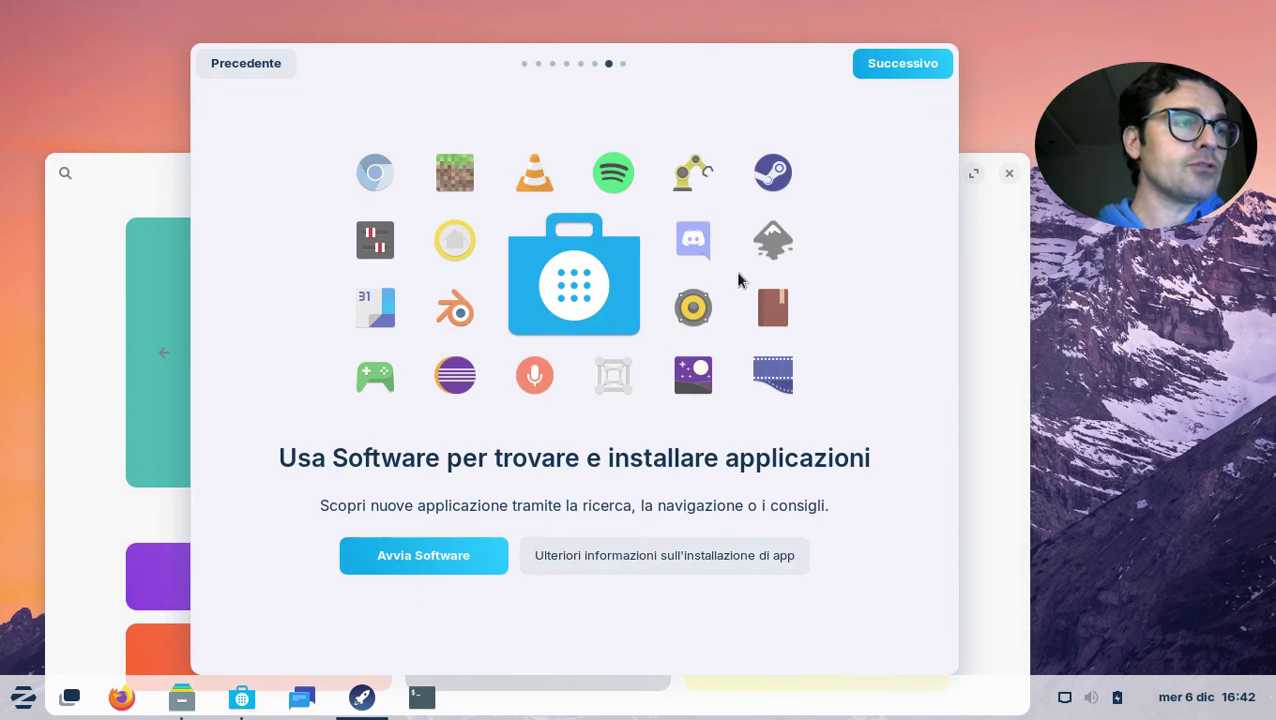
click(883, 64)
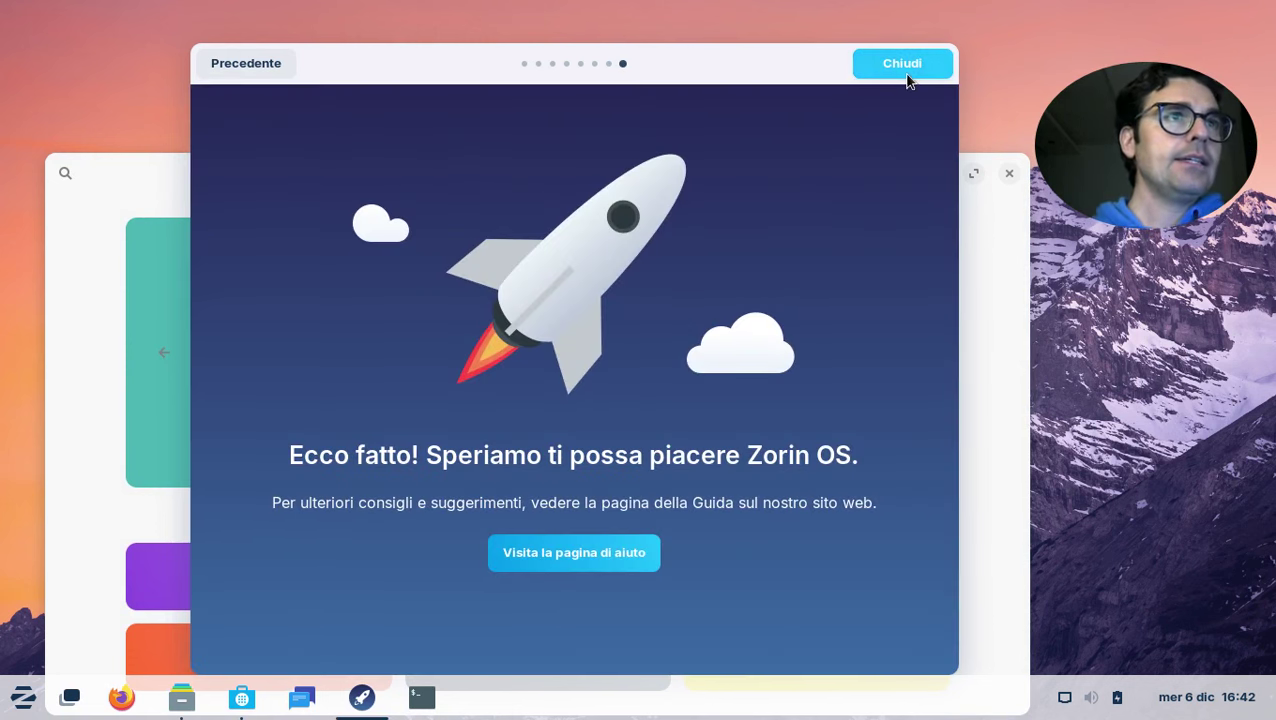
click(906, 77)
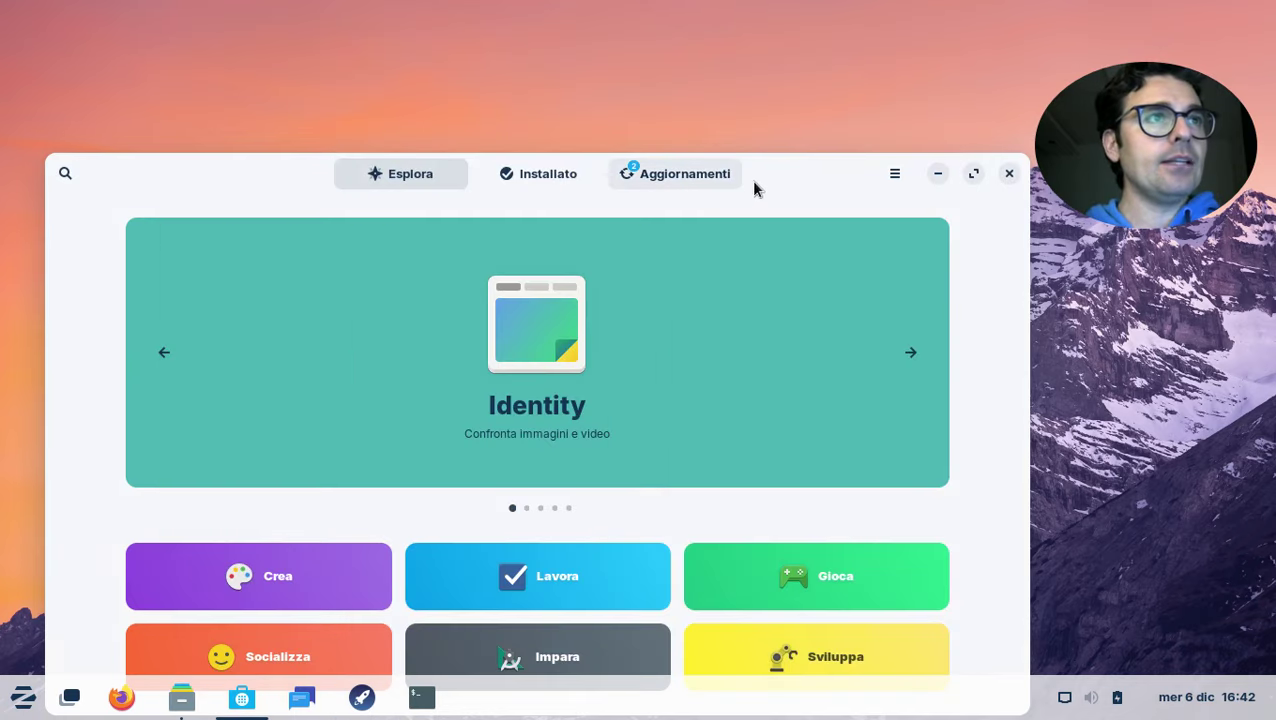
Move the Software window up, view its available application updates and open the Repository software settings
drag(755, 188, 762, 55)
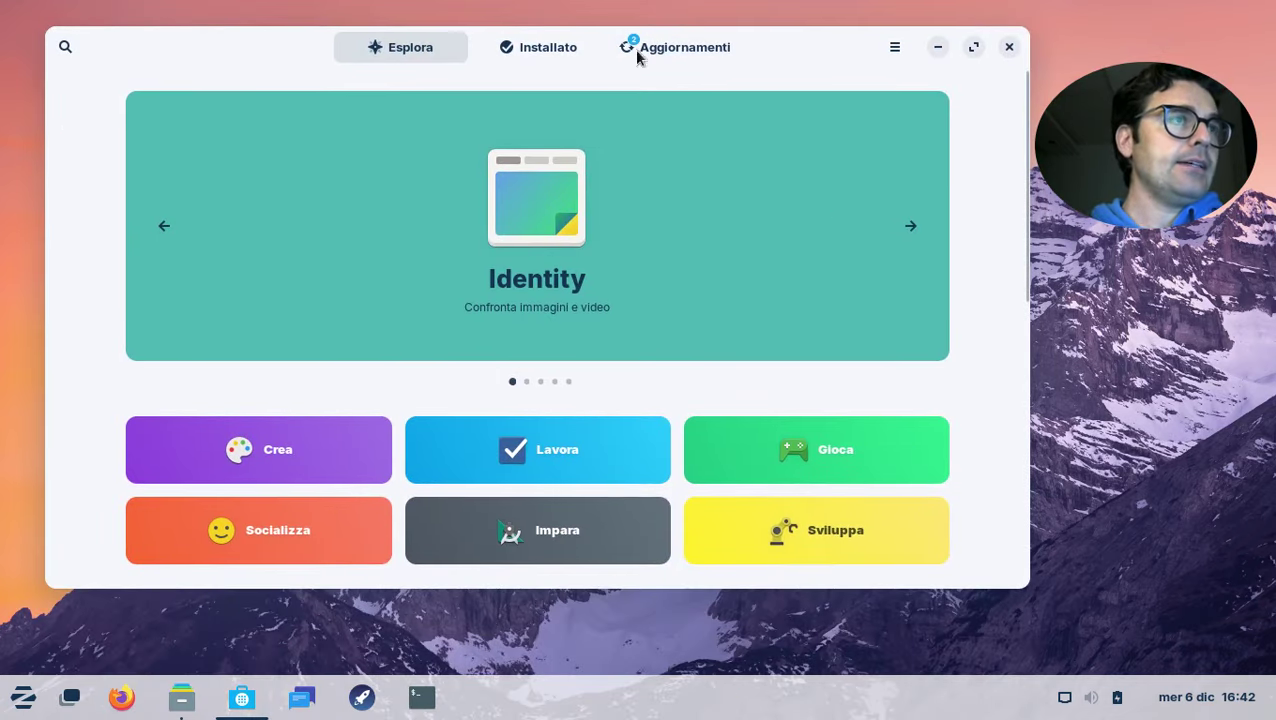
click(683, 50)
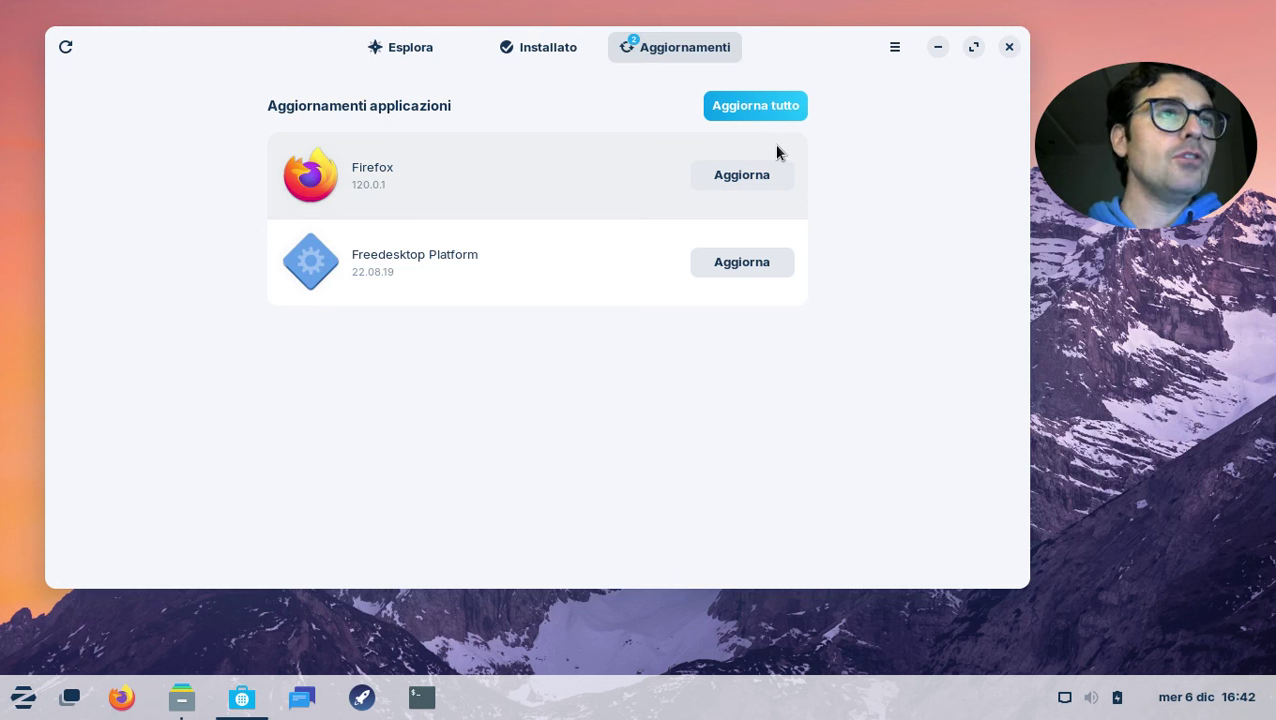
click(895, 58)
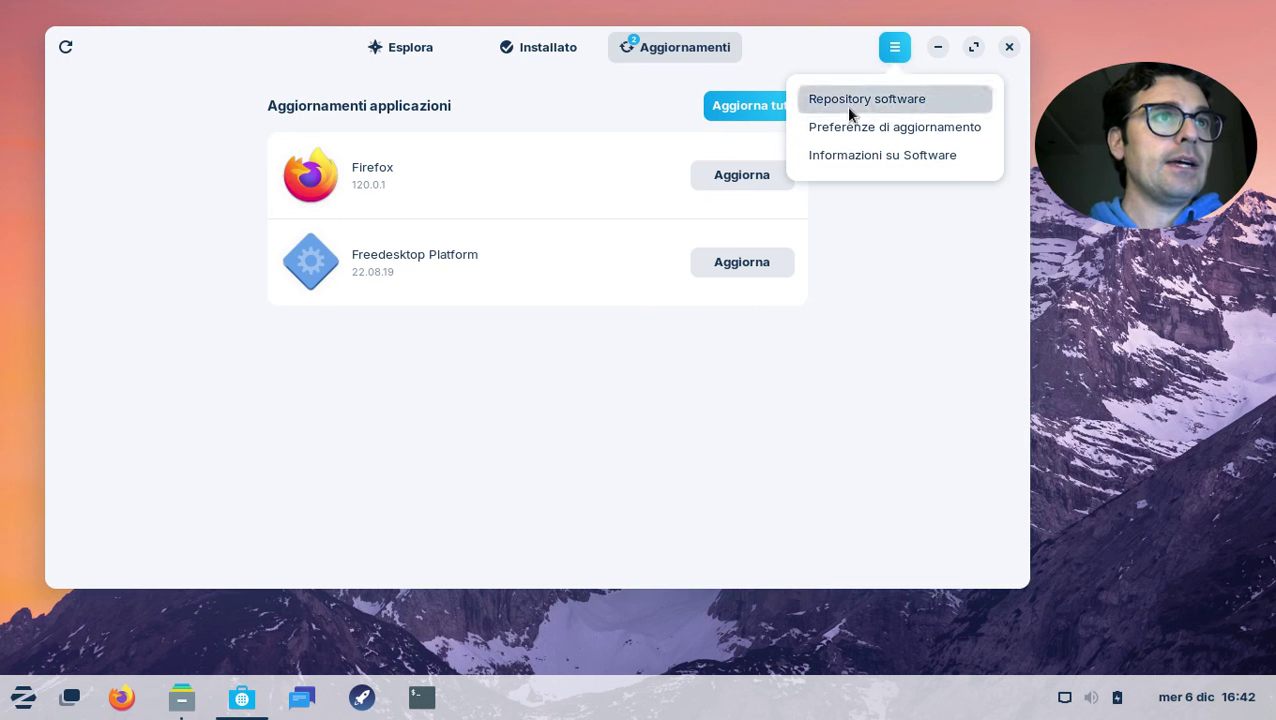
click(847, 106)
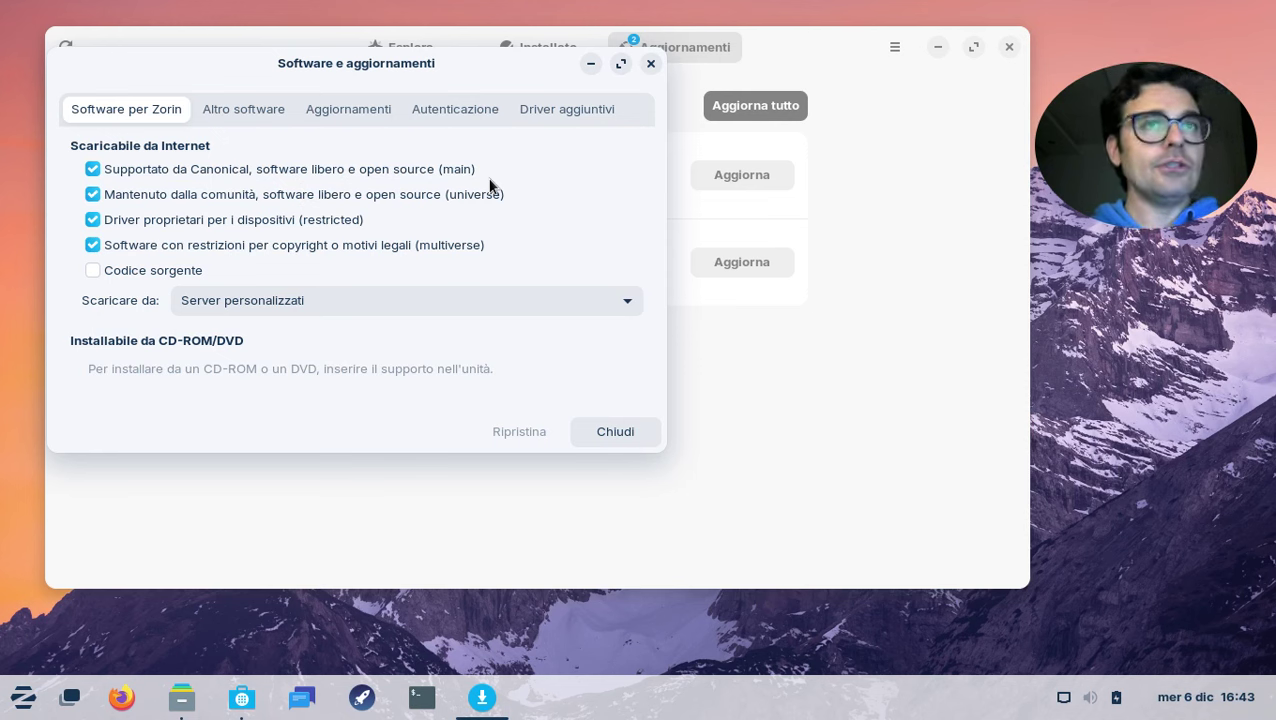
Review the Altro software, Aggiornamenti, Autenticazione and Driver aggiuntivi settings, and close both Software e aggiornamenti and Software
click(213, 111)
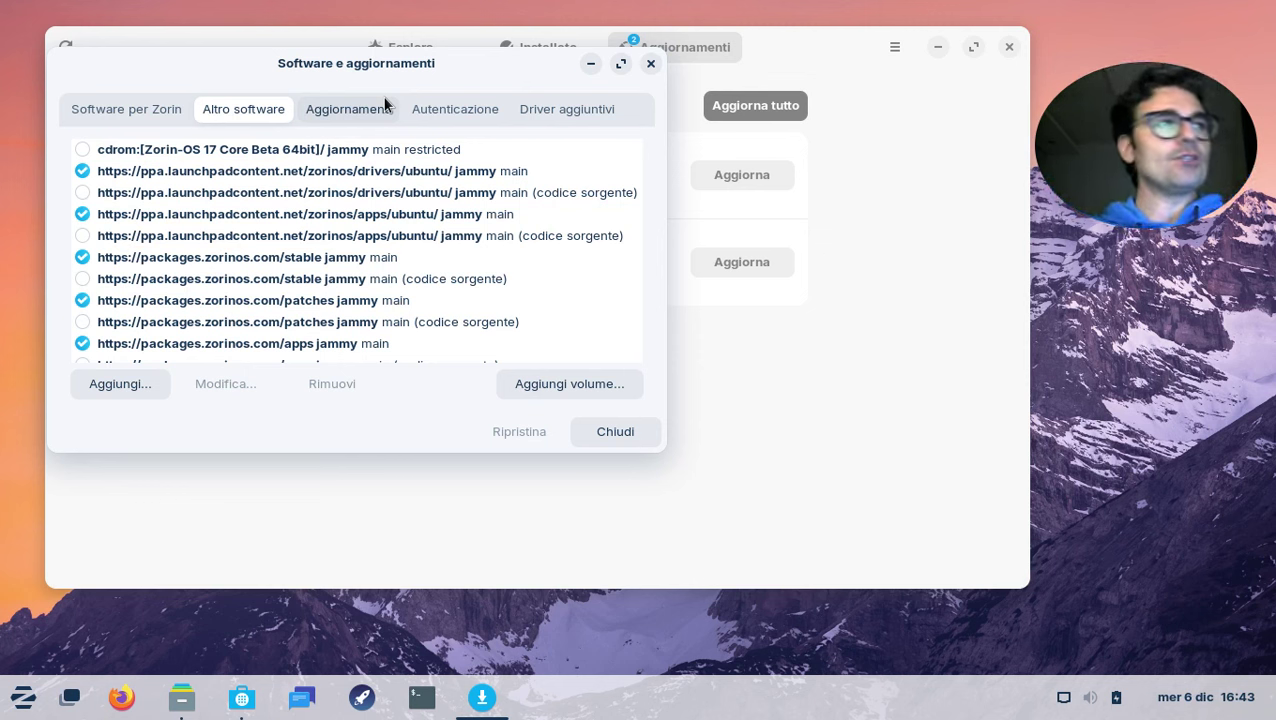
click(360, 110)
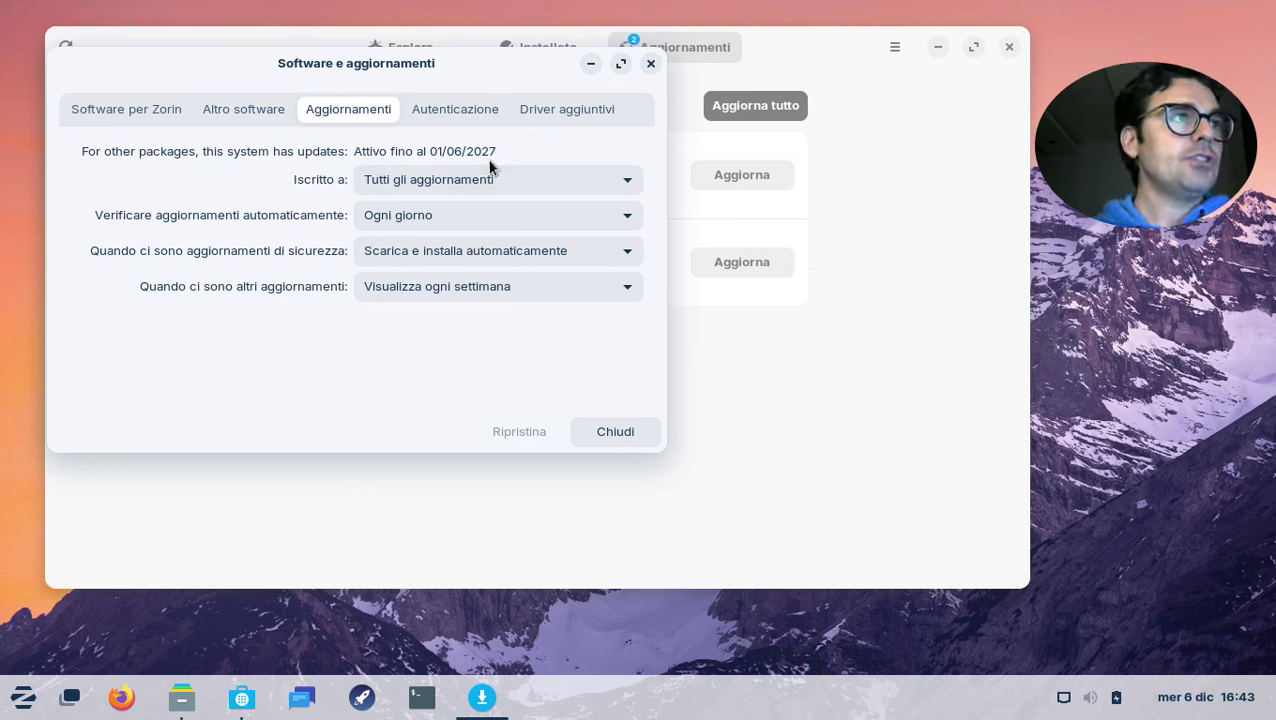
click(449, 112)
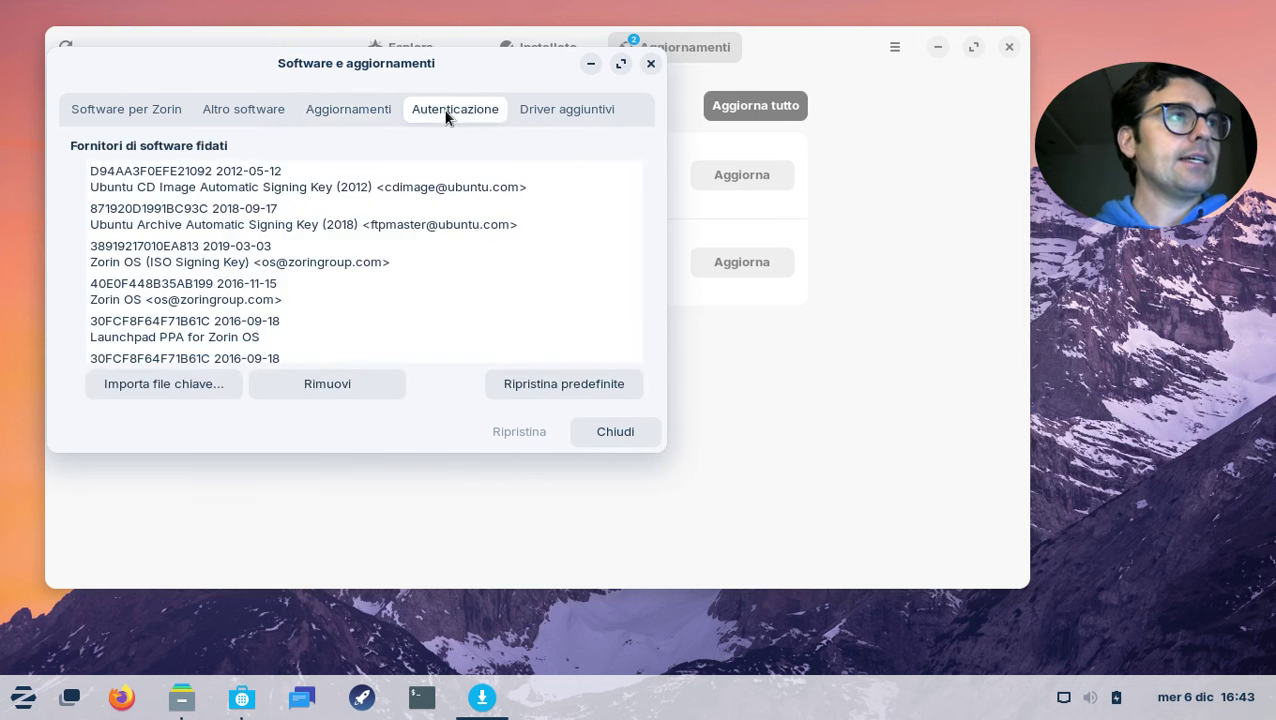
click(526, 110)
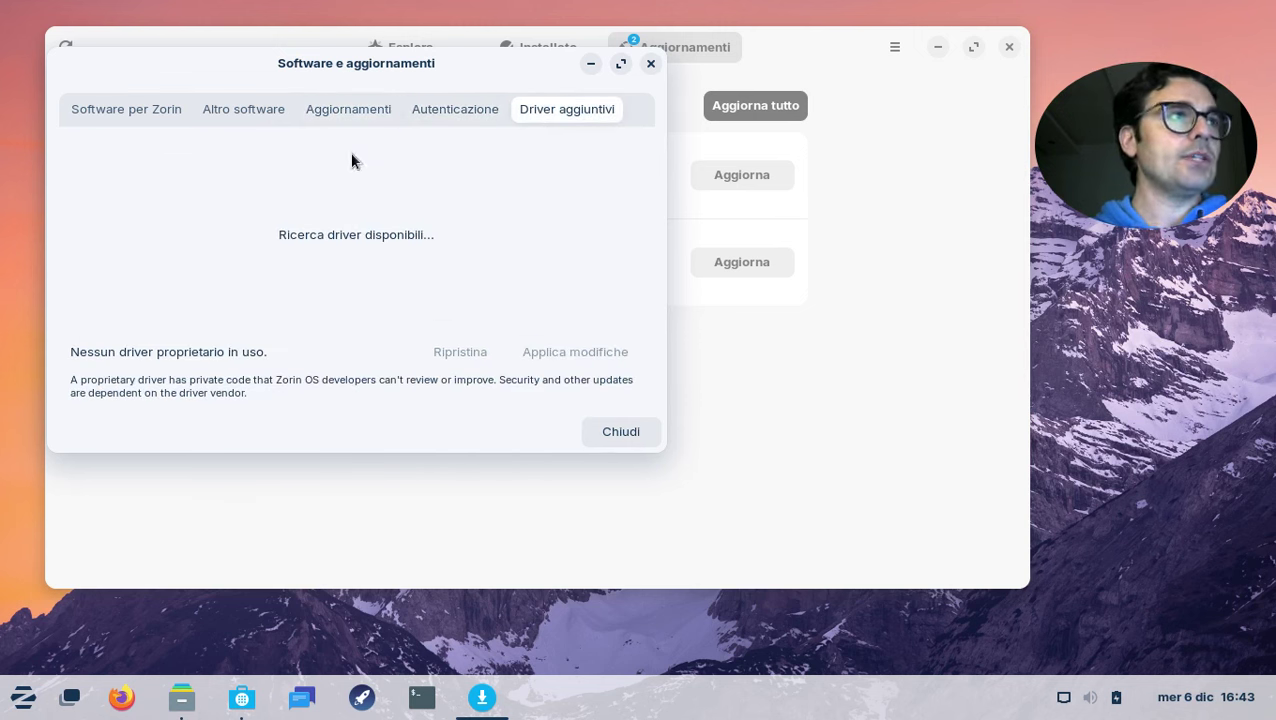
click(89, 116)
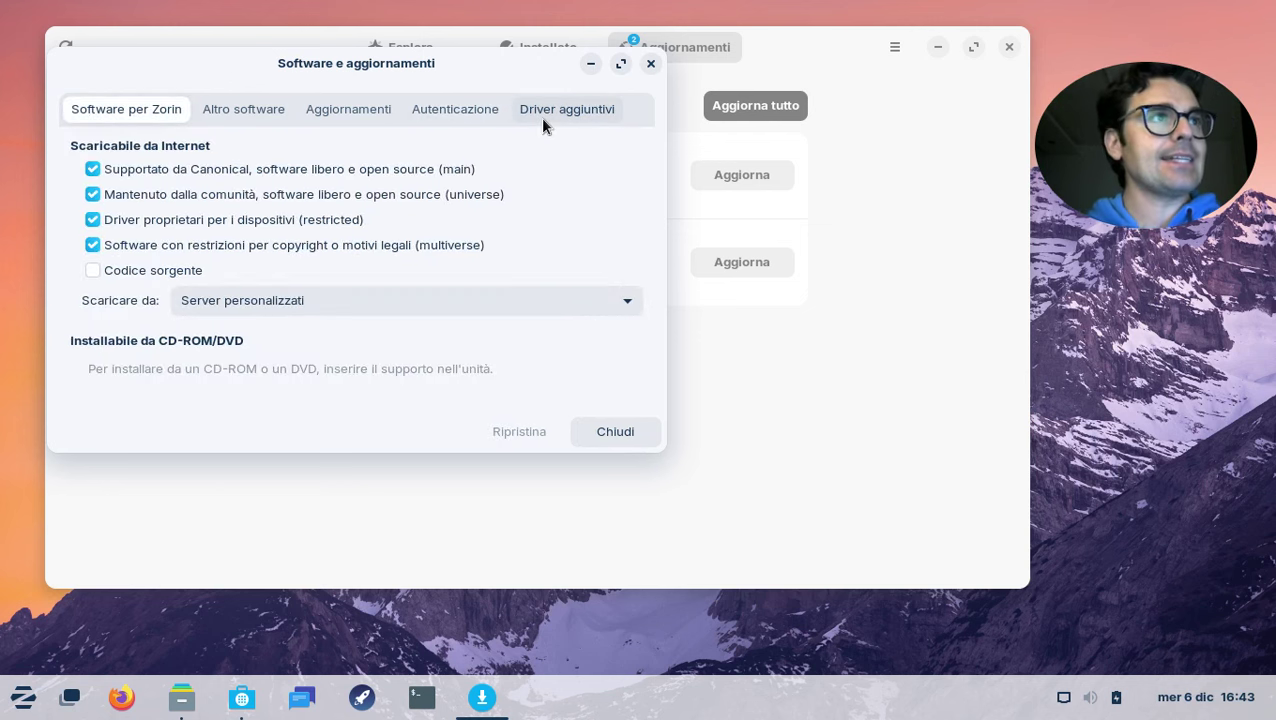
click(651, 64)
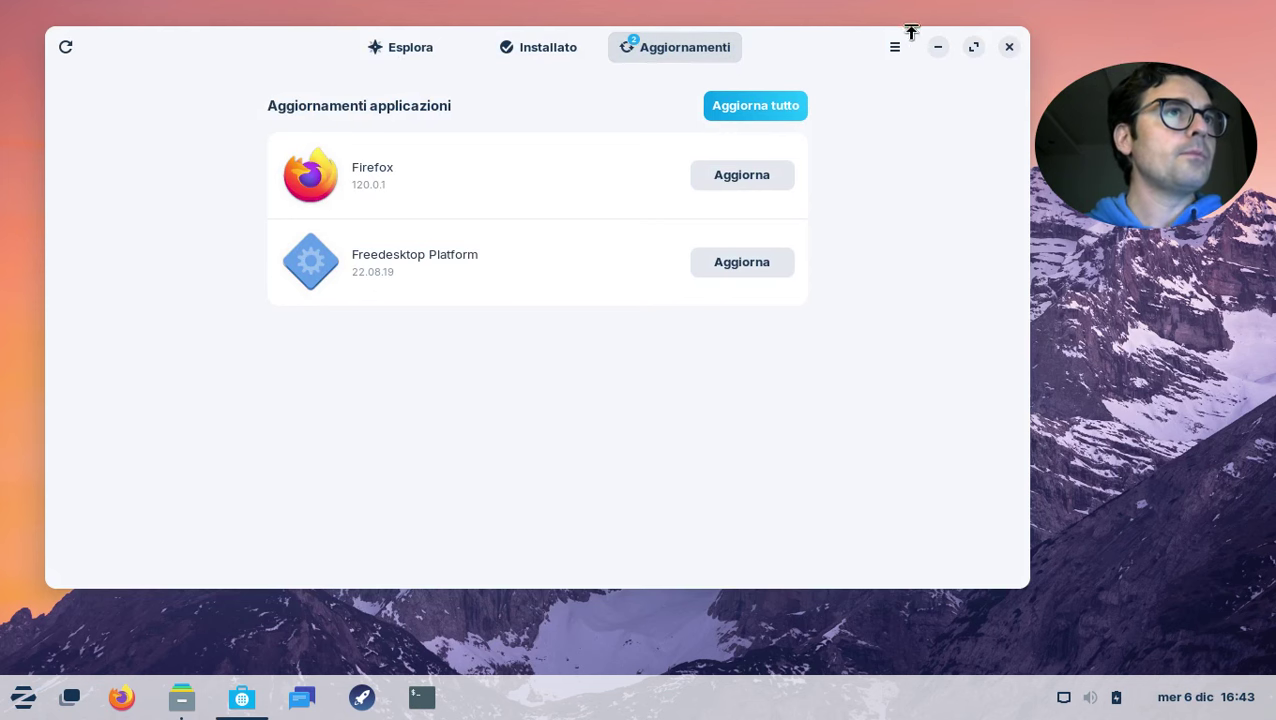
click(1007, 49)
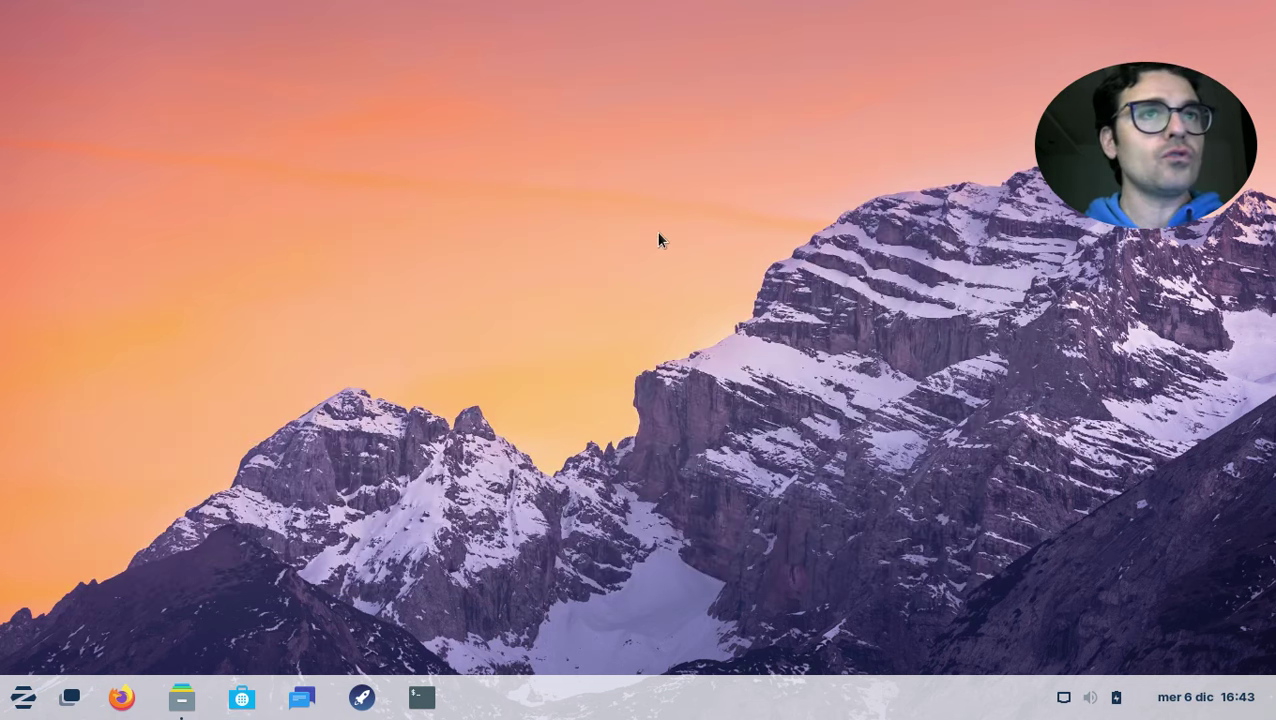
Open a terminal and rerun the earlier command that displays the system information
key(Up)
key(Up)
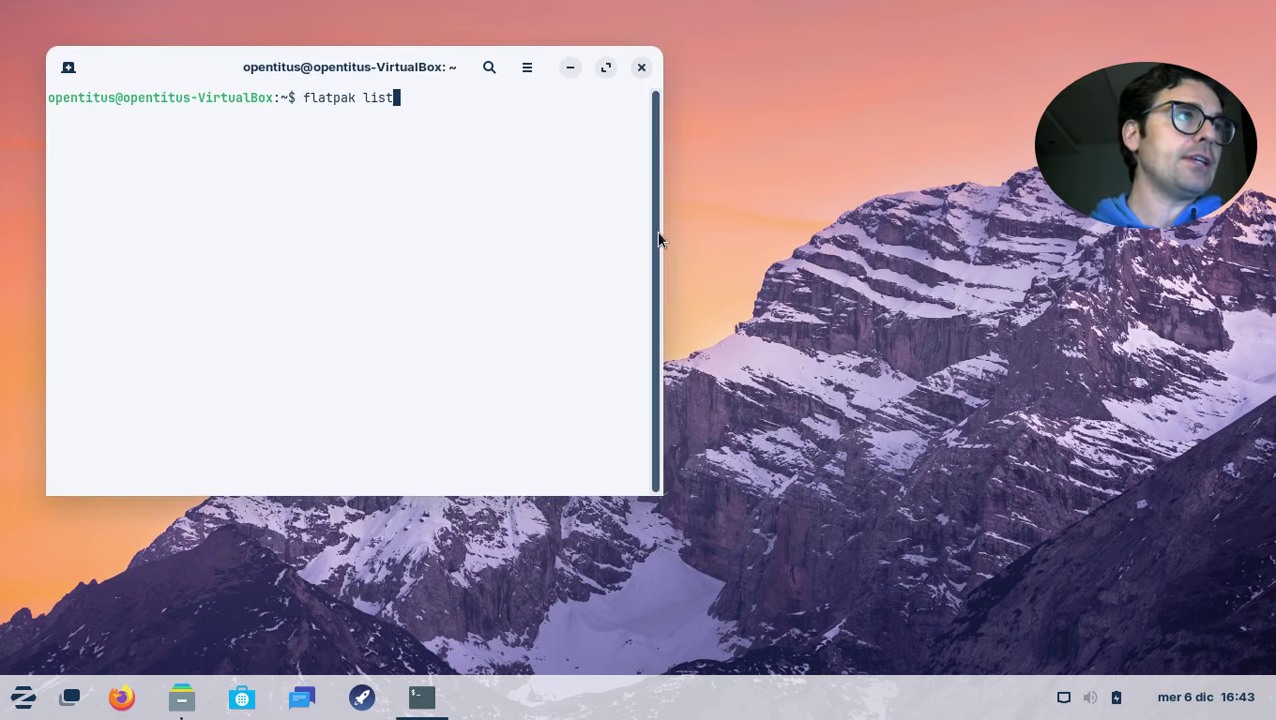
key(Up)
key(Return)
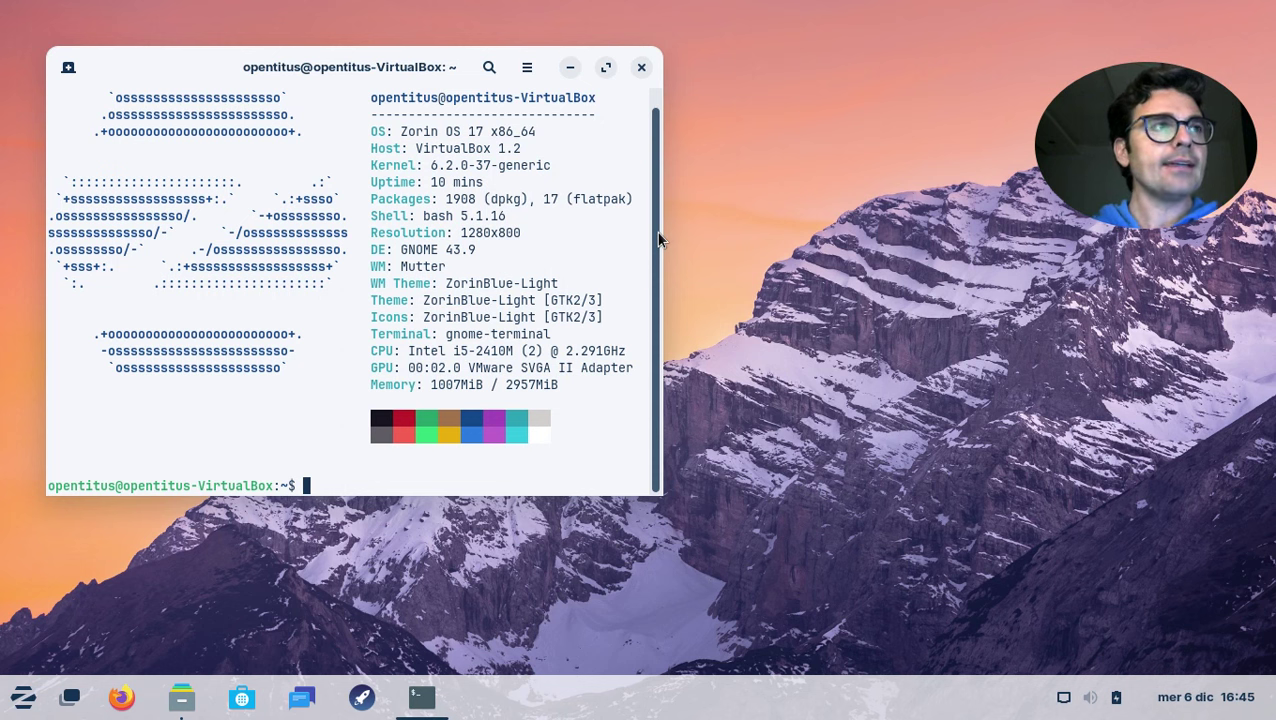
Run flatpak list in the terminal and highlight the Firefox entry in its output
text(l)
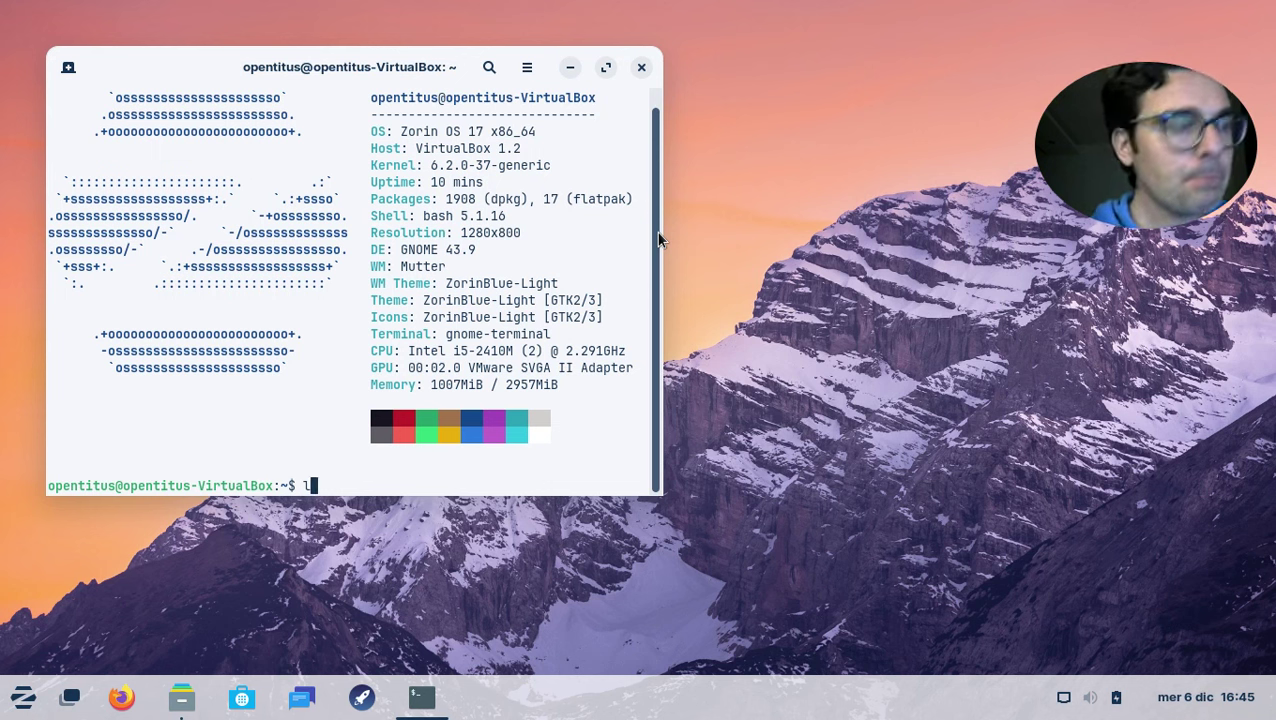
key(BackSpace)
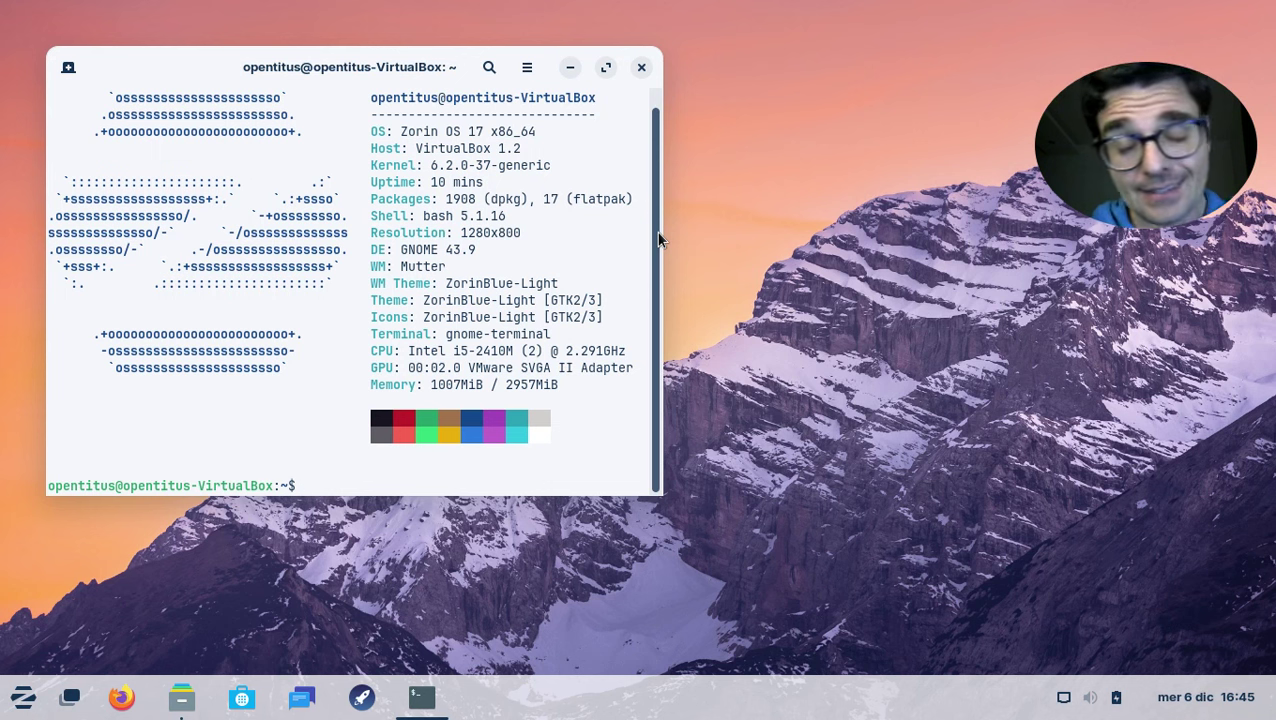
text(fla)
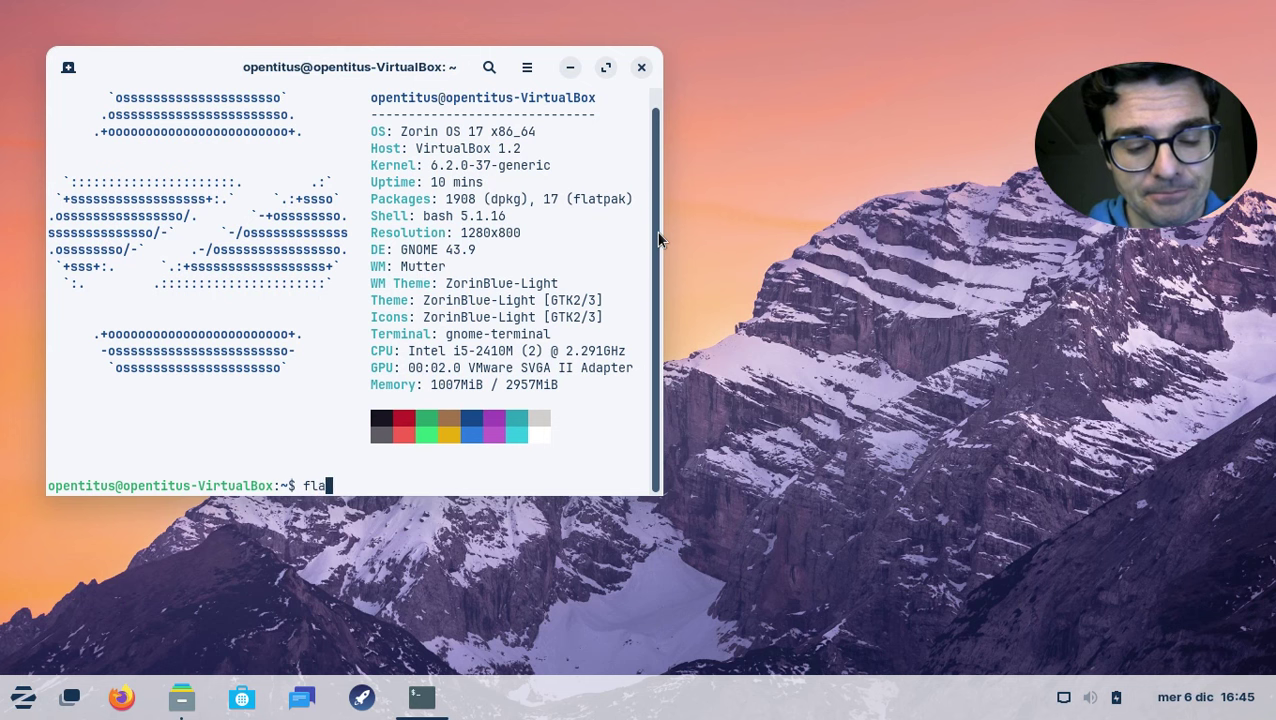
text(tpak list)
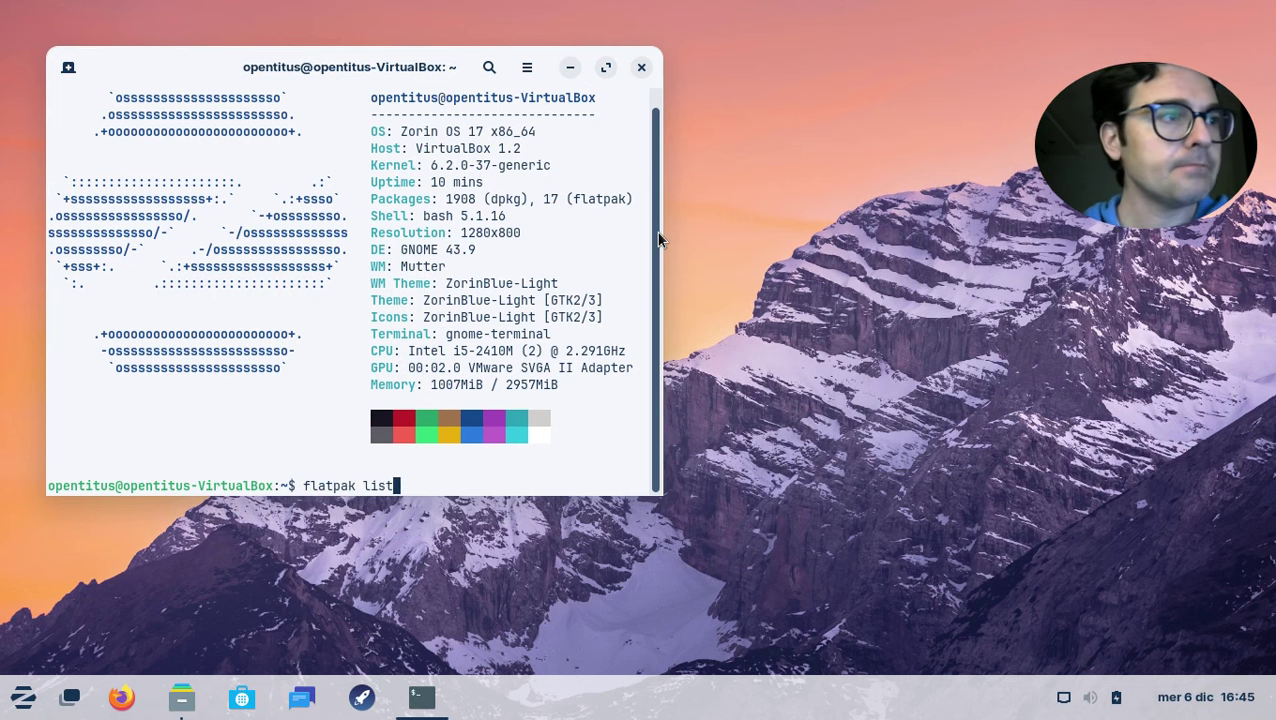
key(Return)
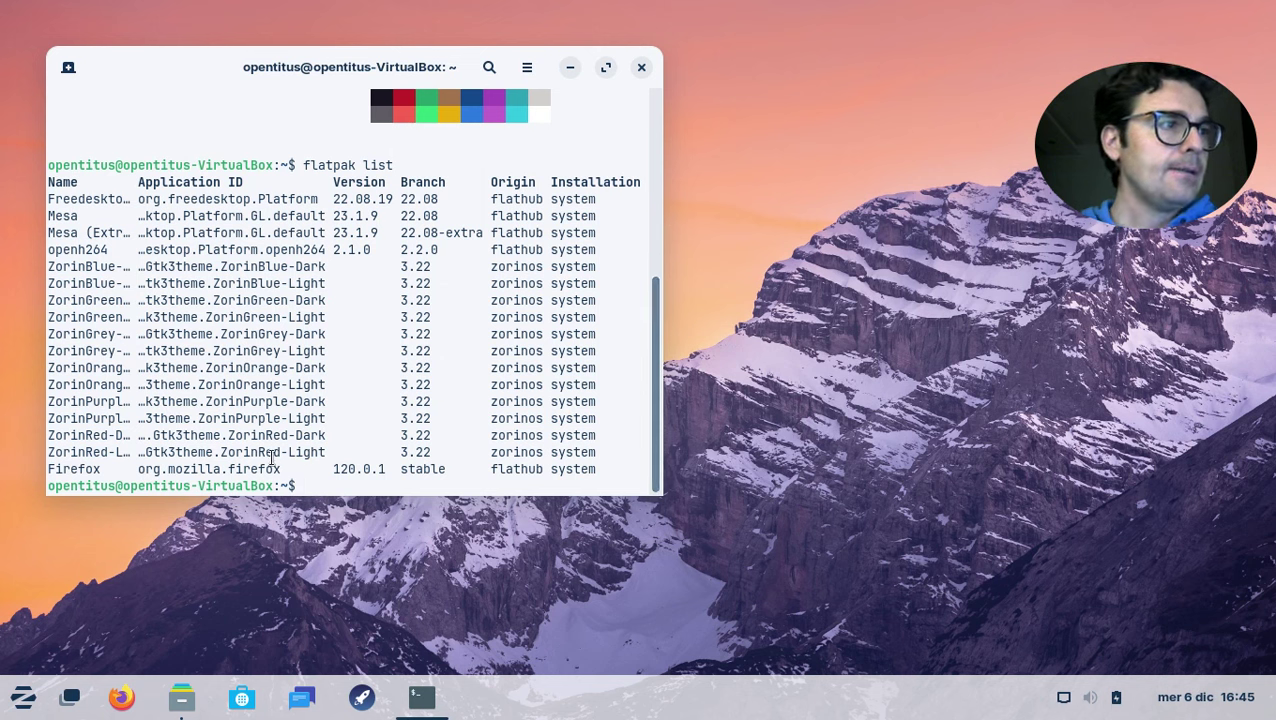
drag(281, 469, 62, 469)
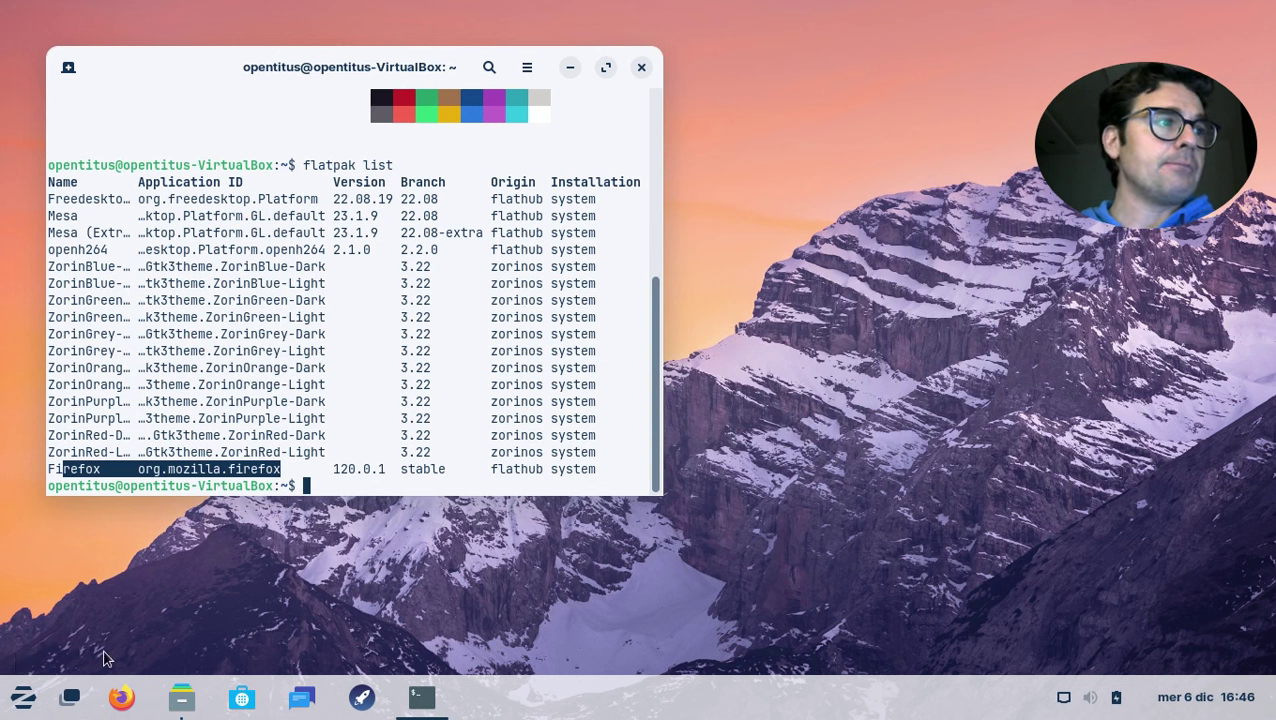
Run flatpak remove --unused by editing the previous command, and close the terminal
click(333, 486)
key(Up)
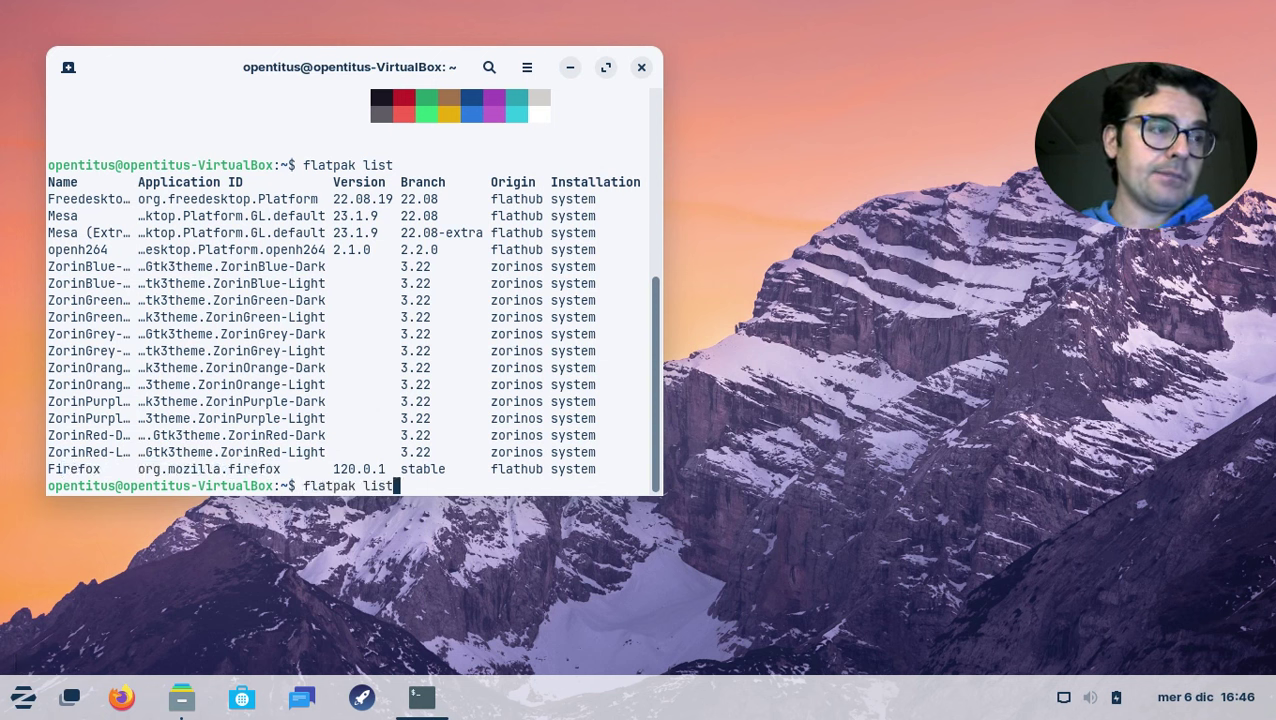
key(BackSpace)
key(BackSpace)
key(BackSpace)
key(BackSpace)
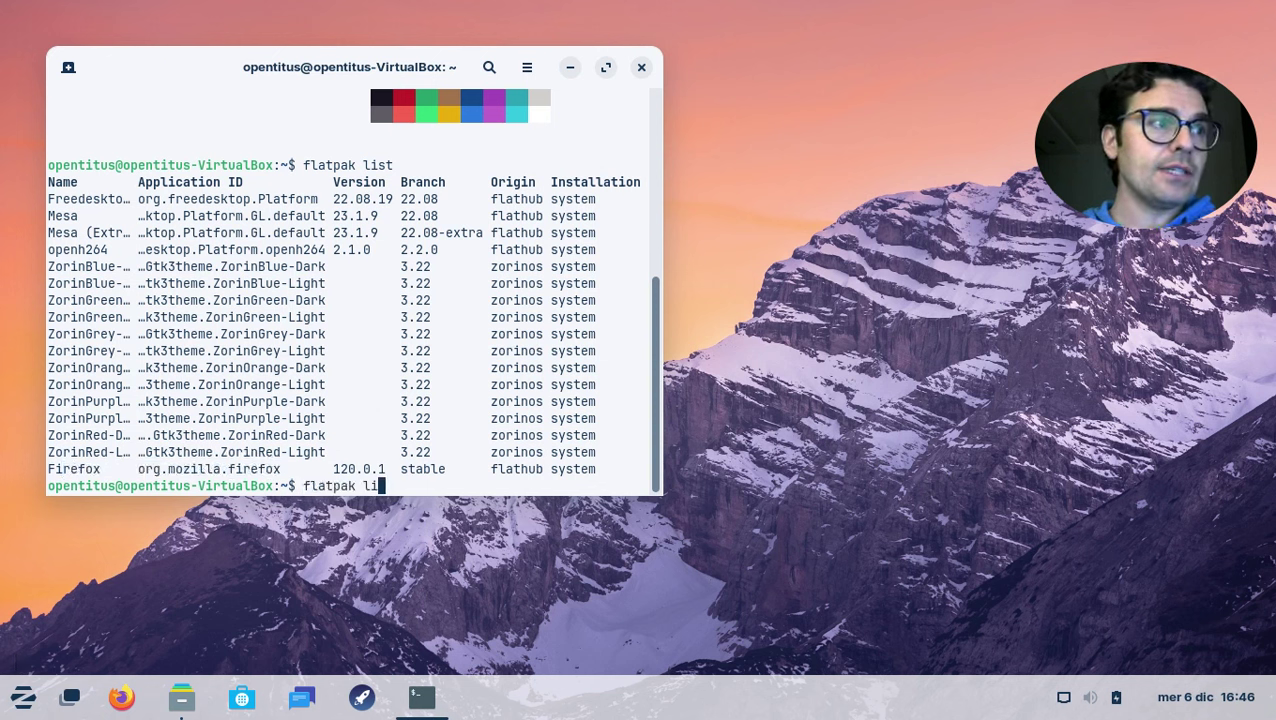
text(remo)
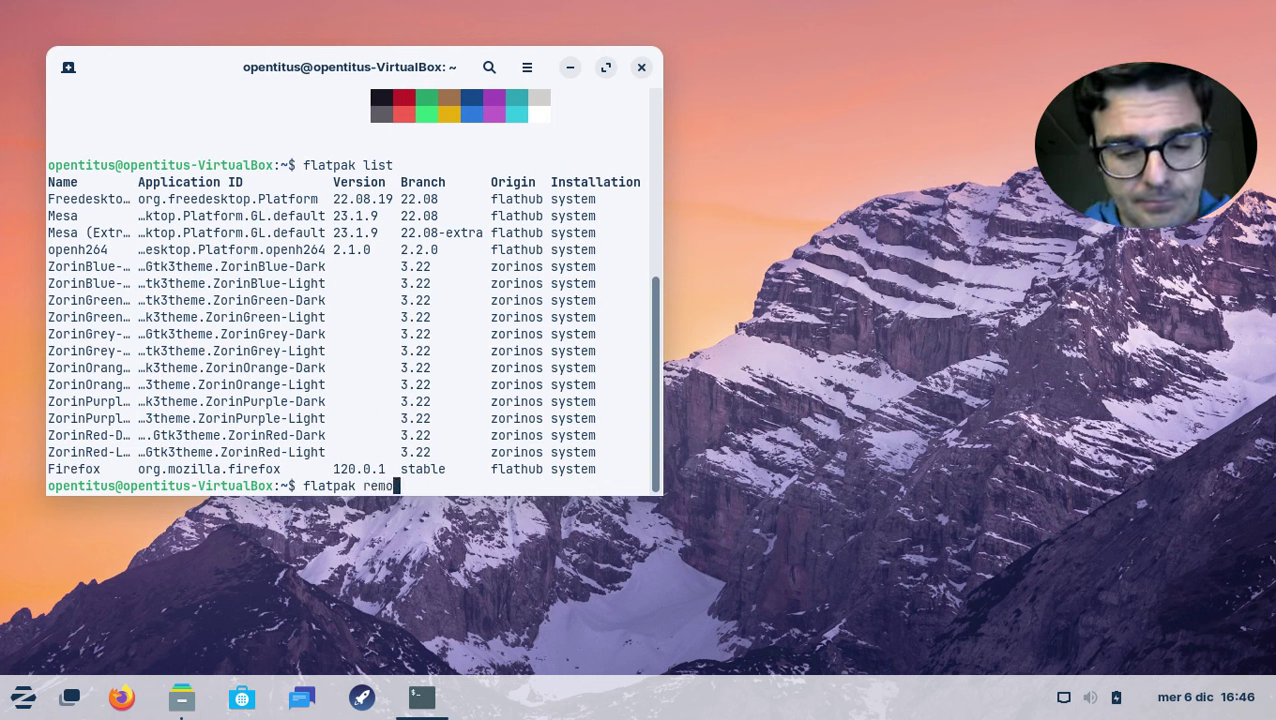
text(ve --)
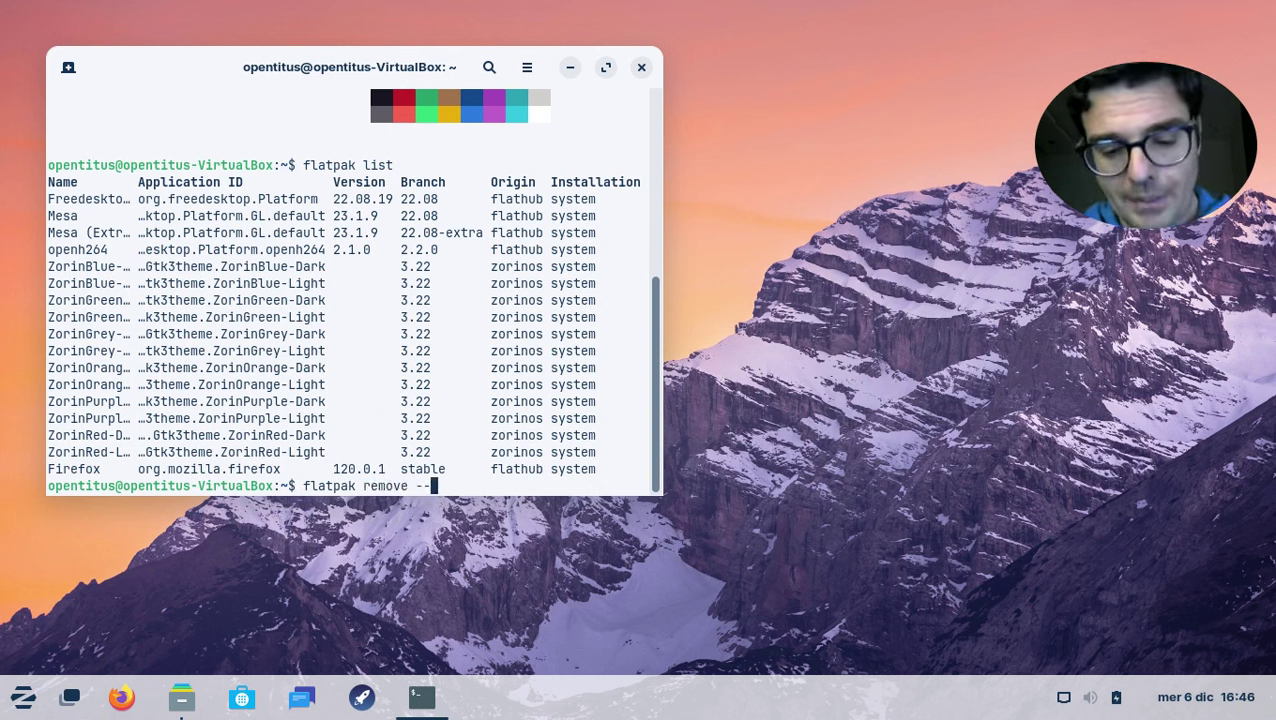
text(u)
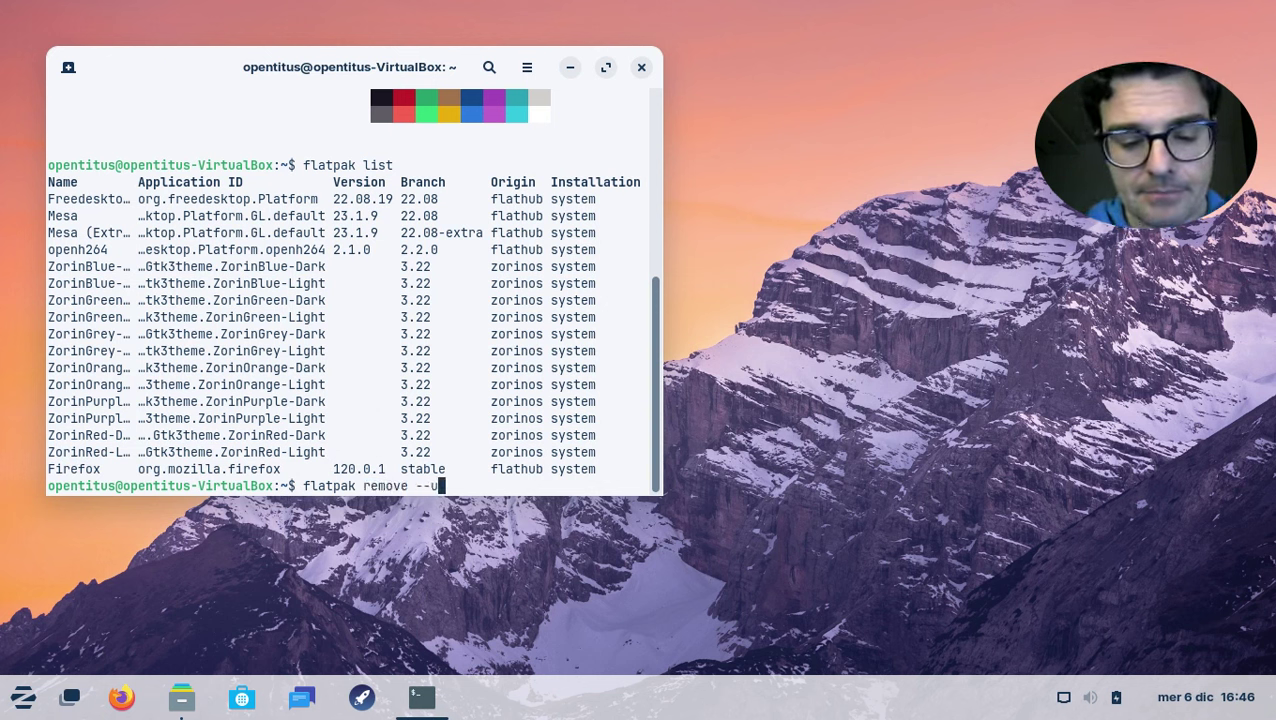
text(nused)
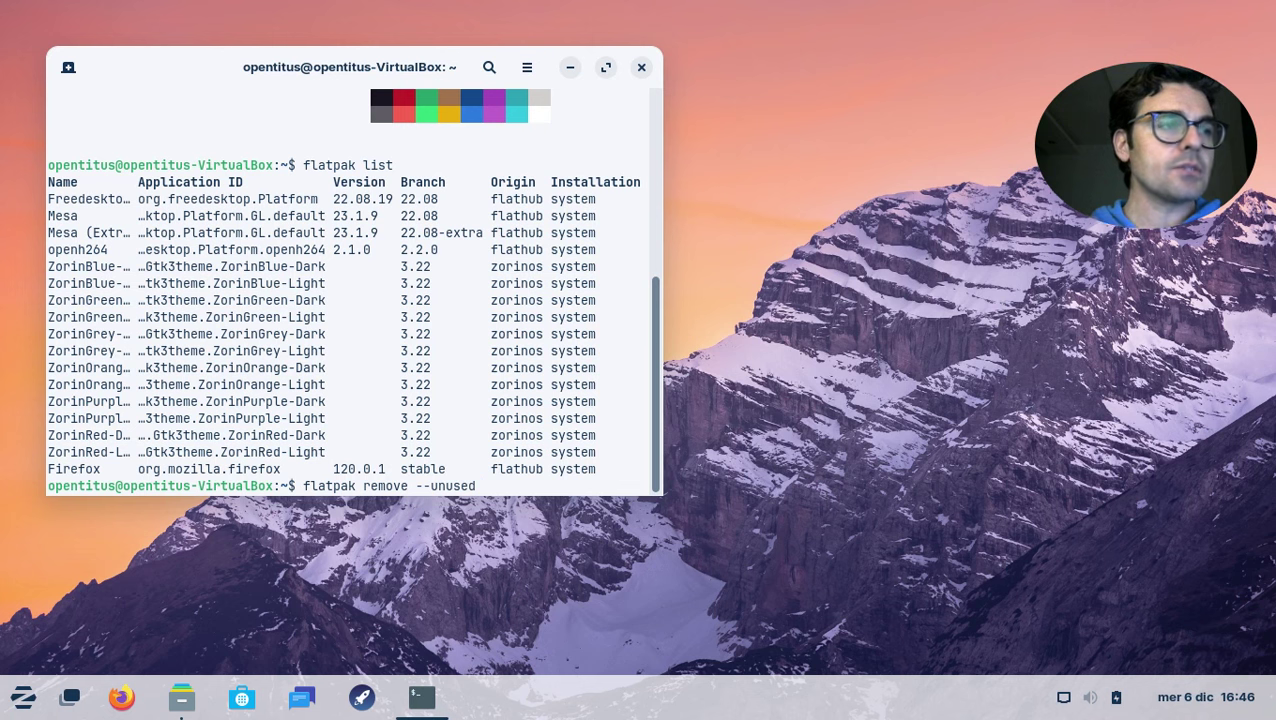
key(Return)
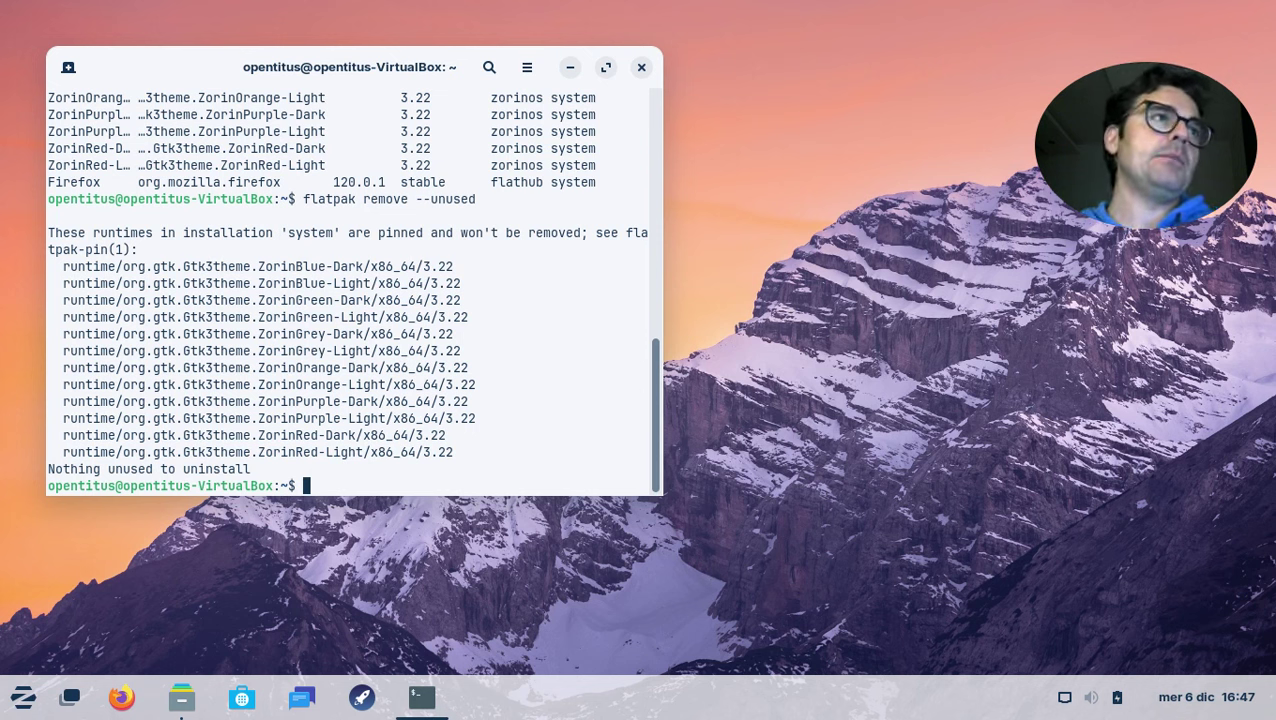
click(640, 68)
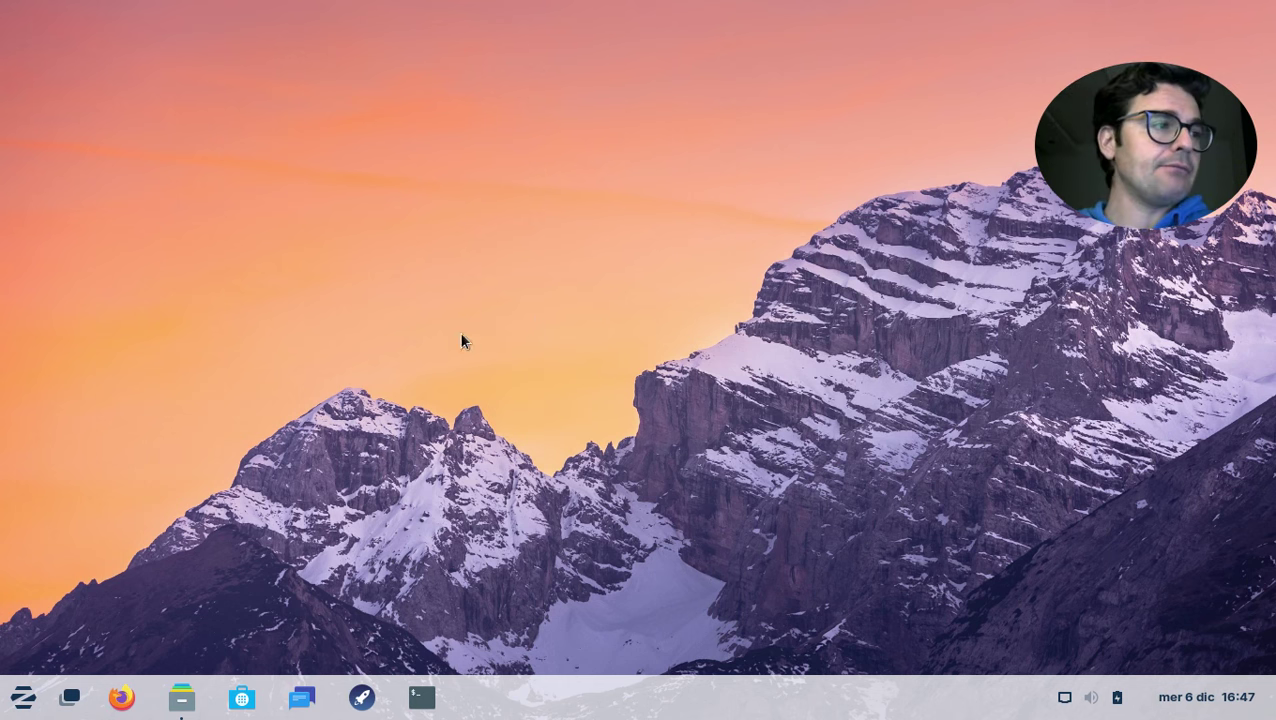
Open the file manager, look over the Home folder and the actions available in it, and close the window
click(181, 697)
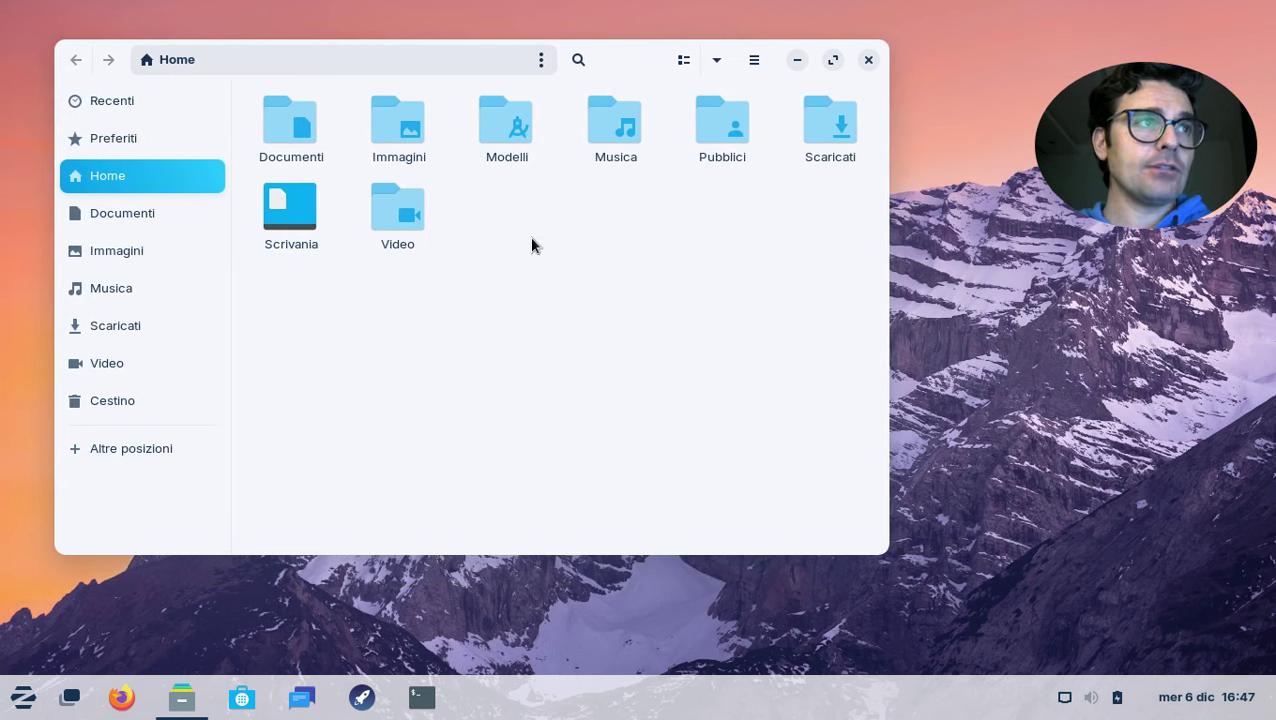
right_click(529, 236)
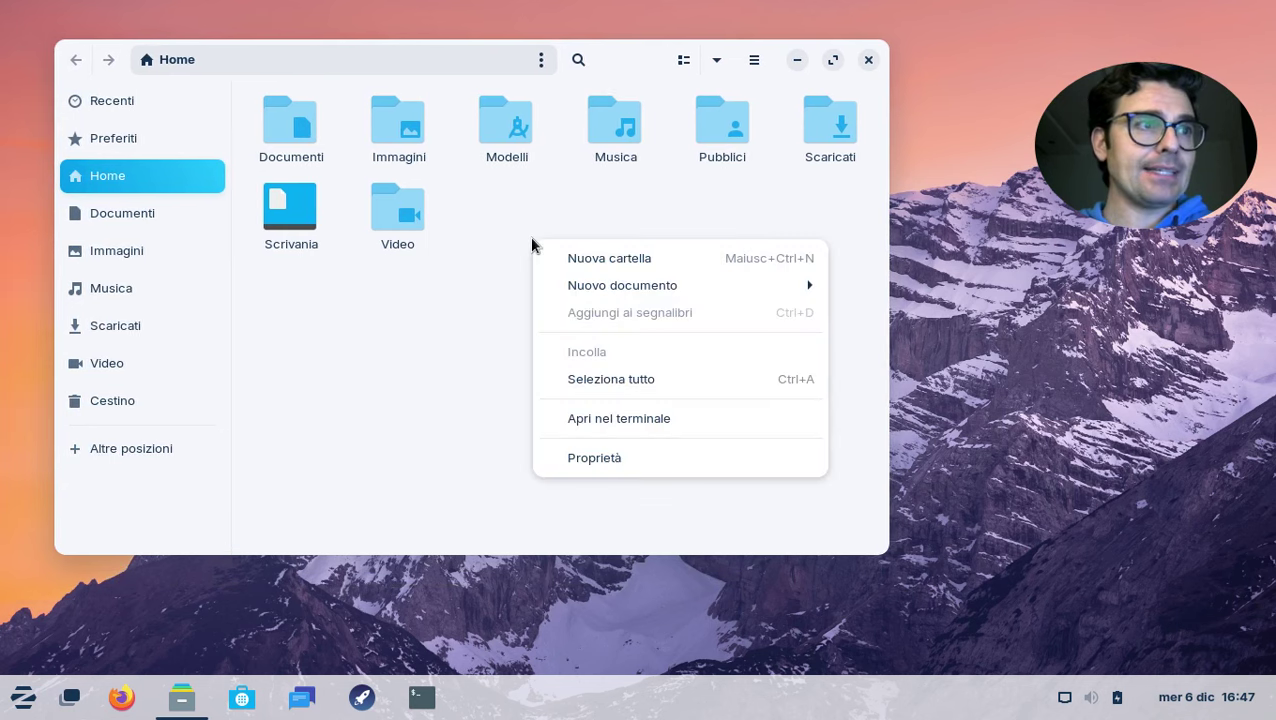
click(613, 447)
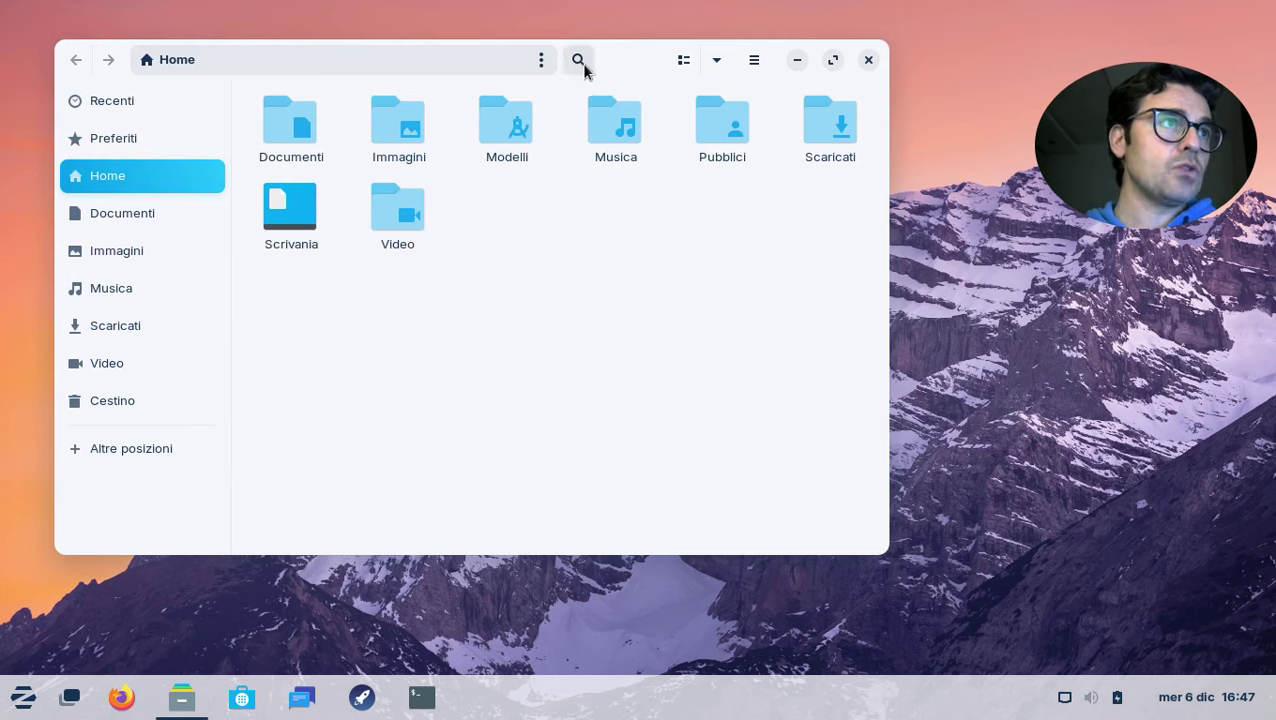
drag(614, 63, 684, 70)
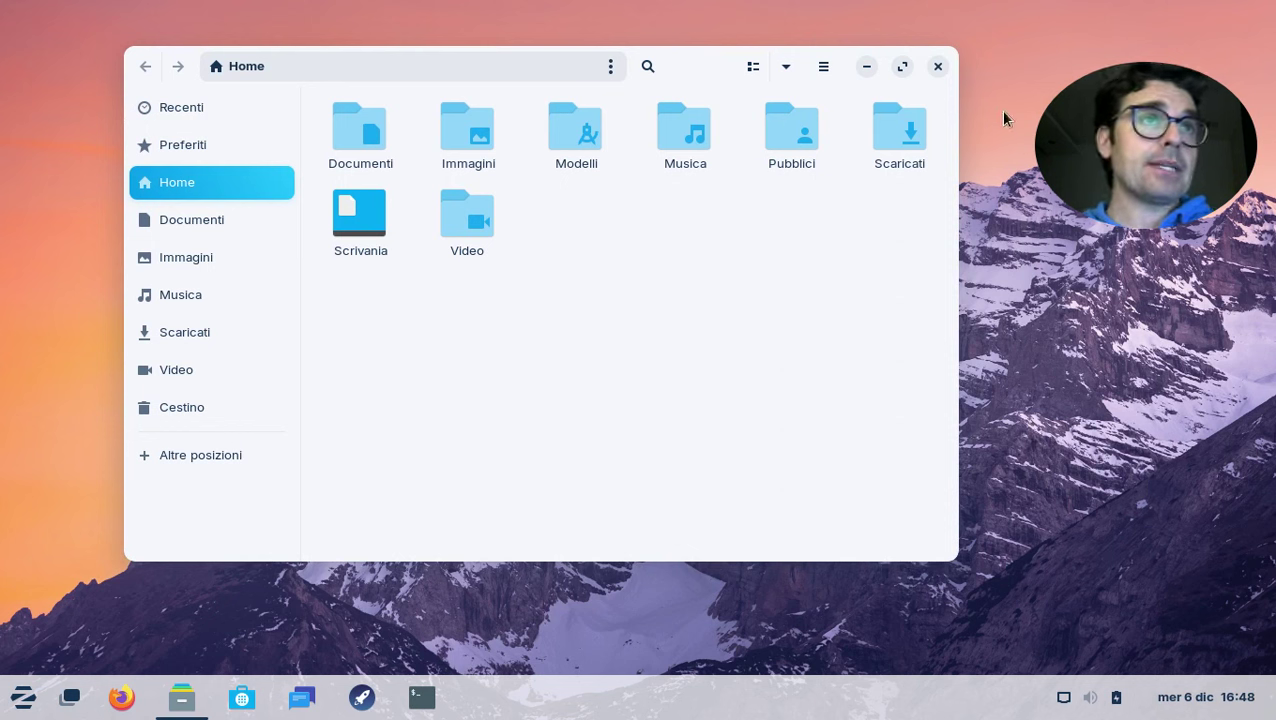
click(938, 66)
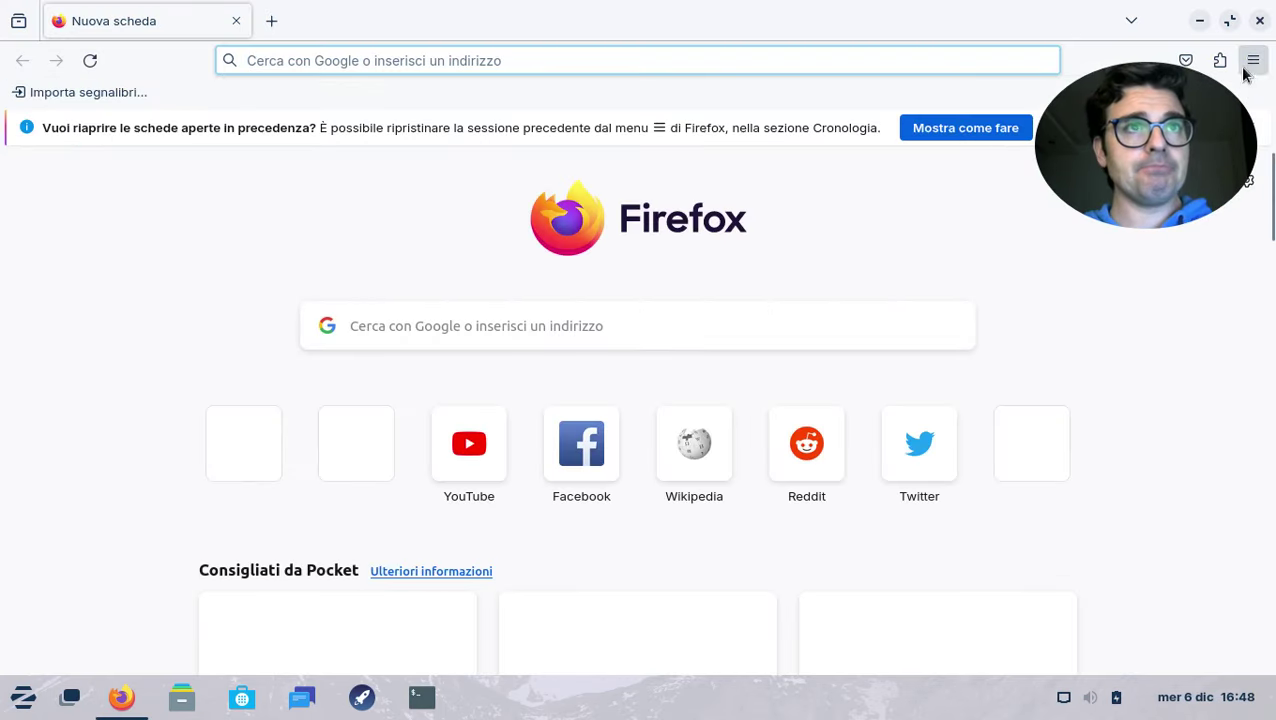
View the Informazioni su Firefox details to check the browser's version and package type, and close Firefox
click(1253, 61)
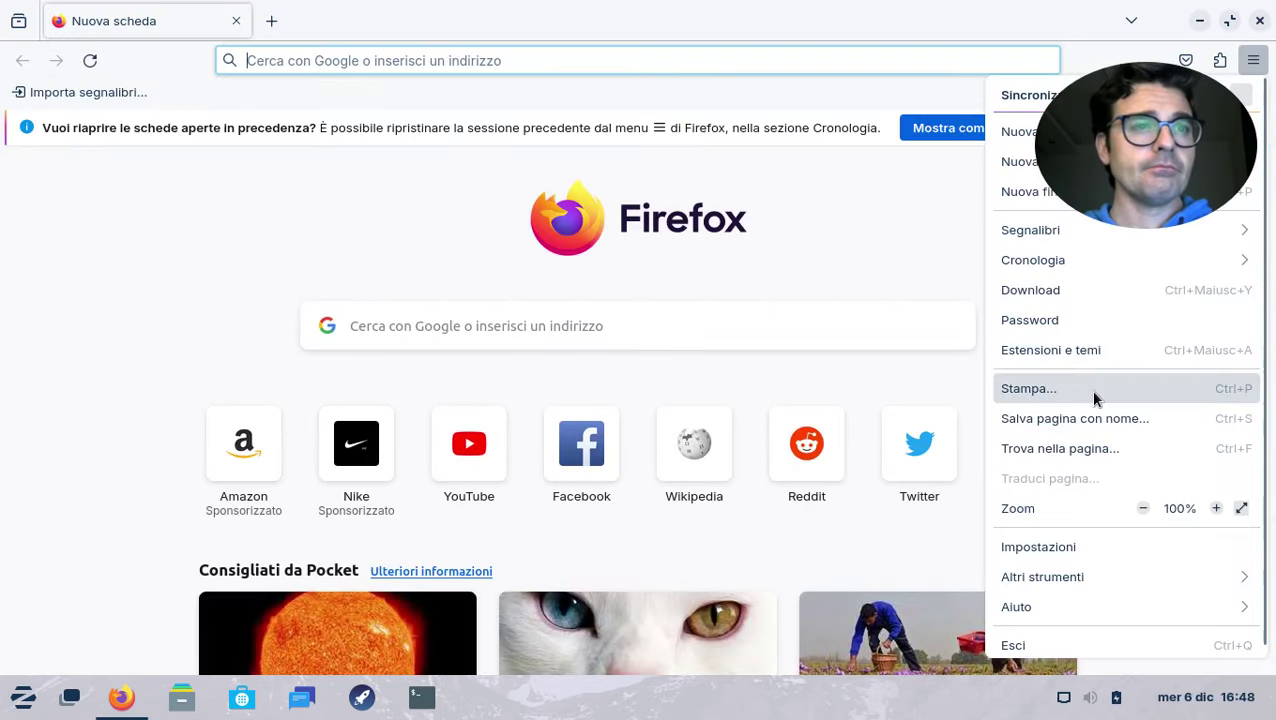
click(1063, 609)
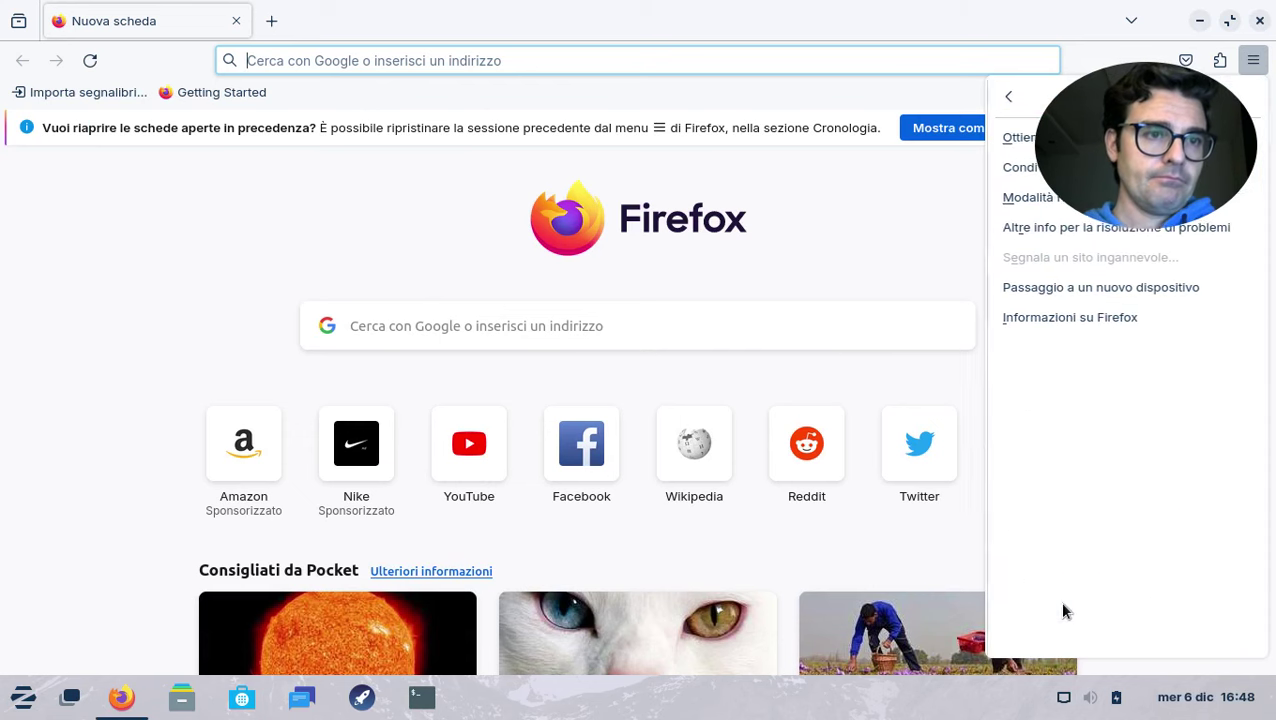
click(1055, 318)
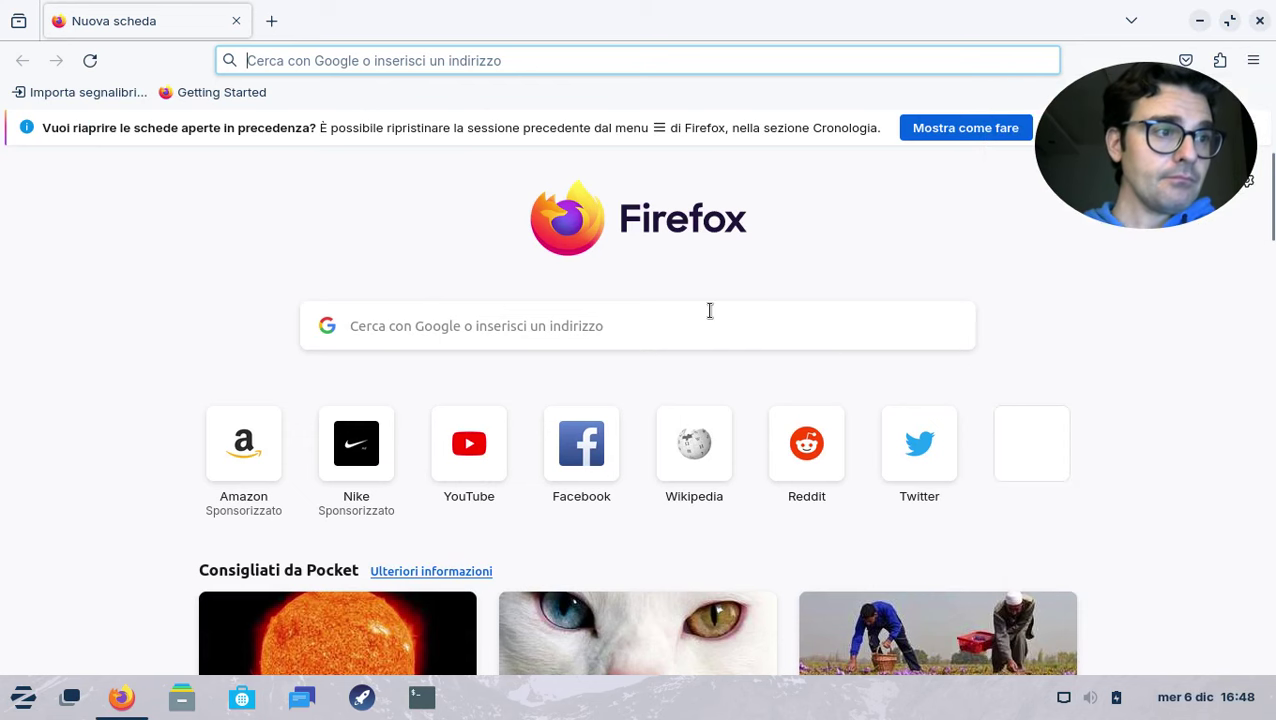
drag(758, 179, 726, 98)
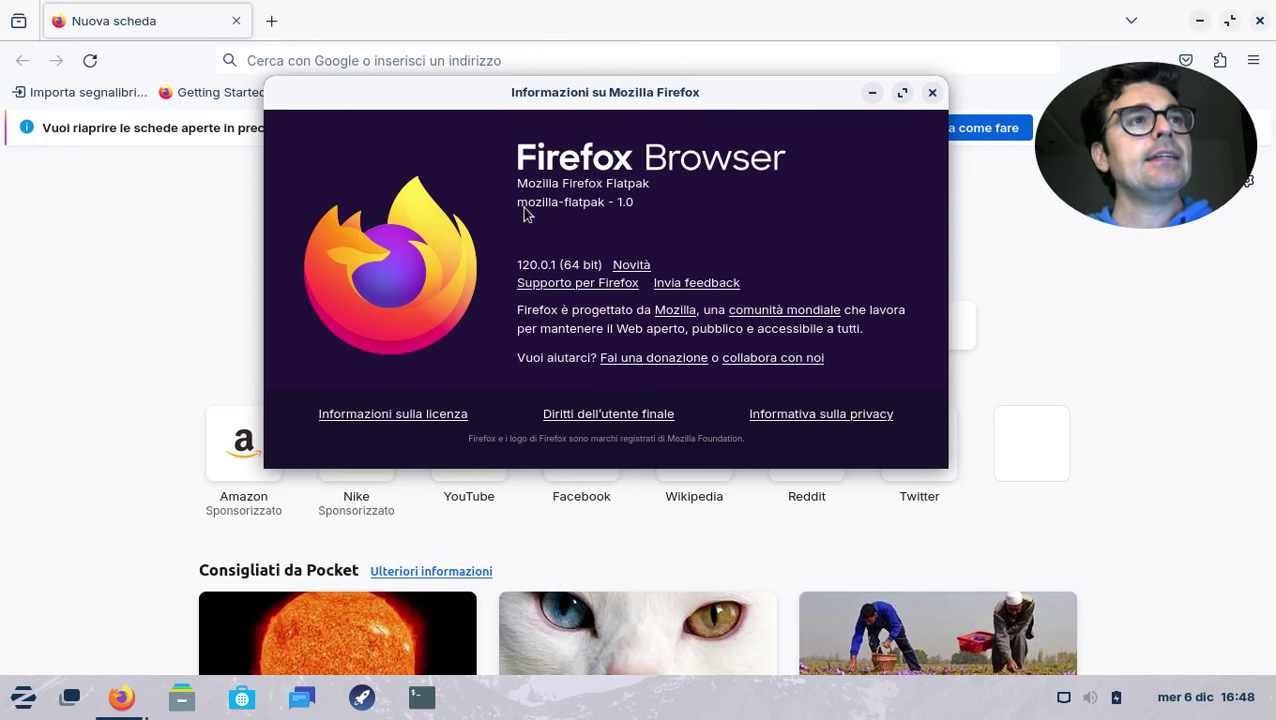
click(932, 93)
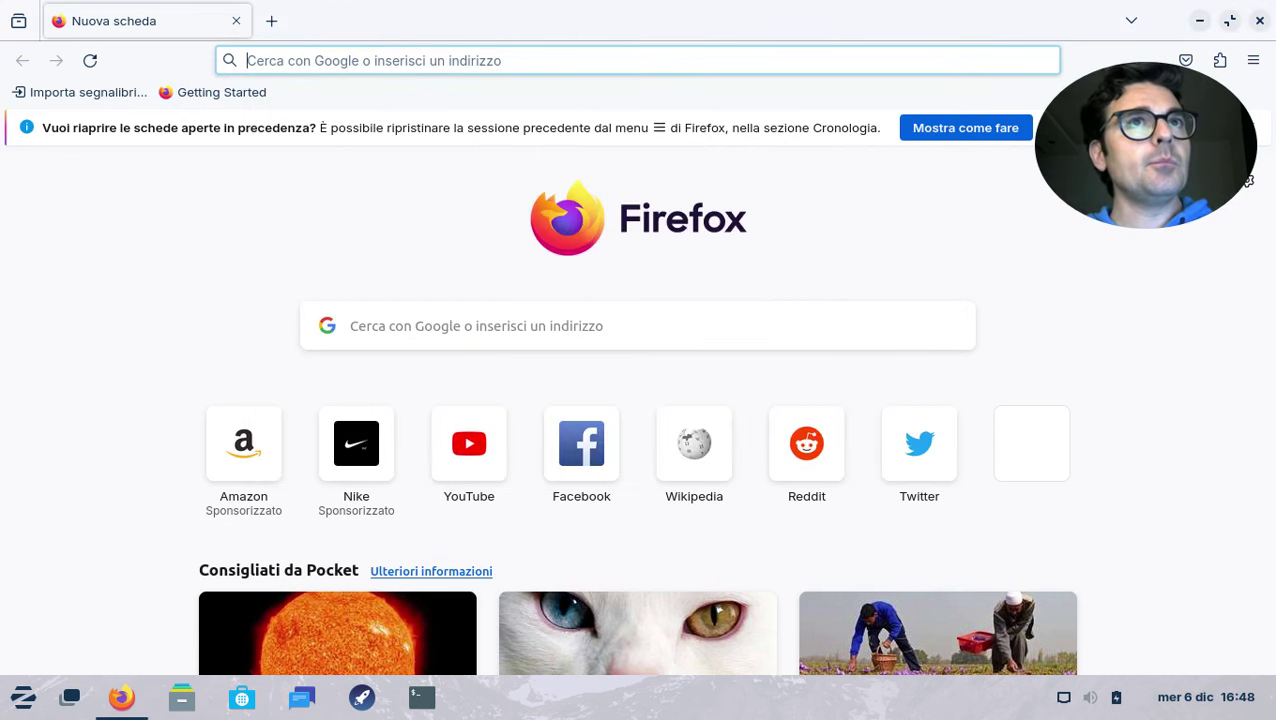
click(1258, 21)
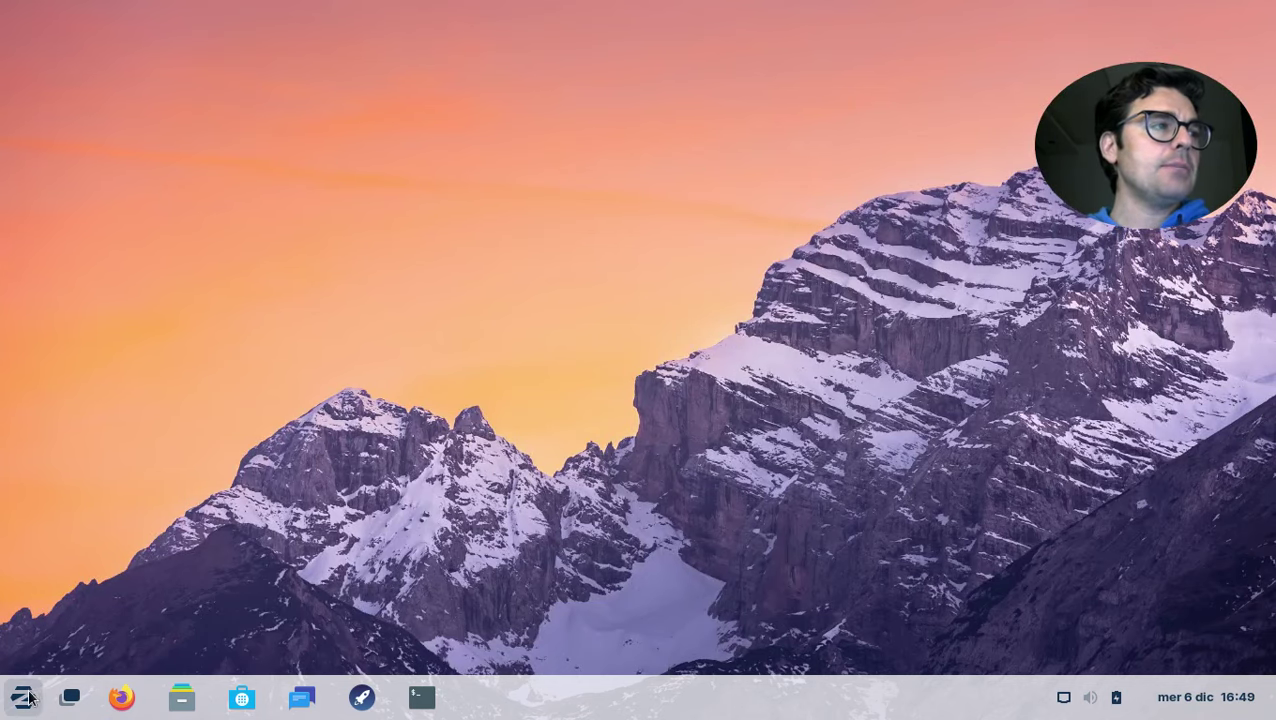
Search the installed applications for libre, open LibreOffice Writer, and view its Informazioni su LibreOffice details
click(26, 697)
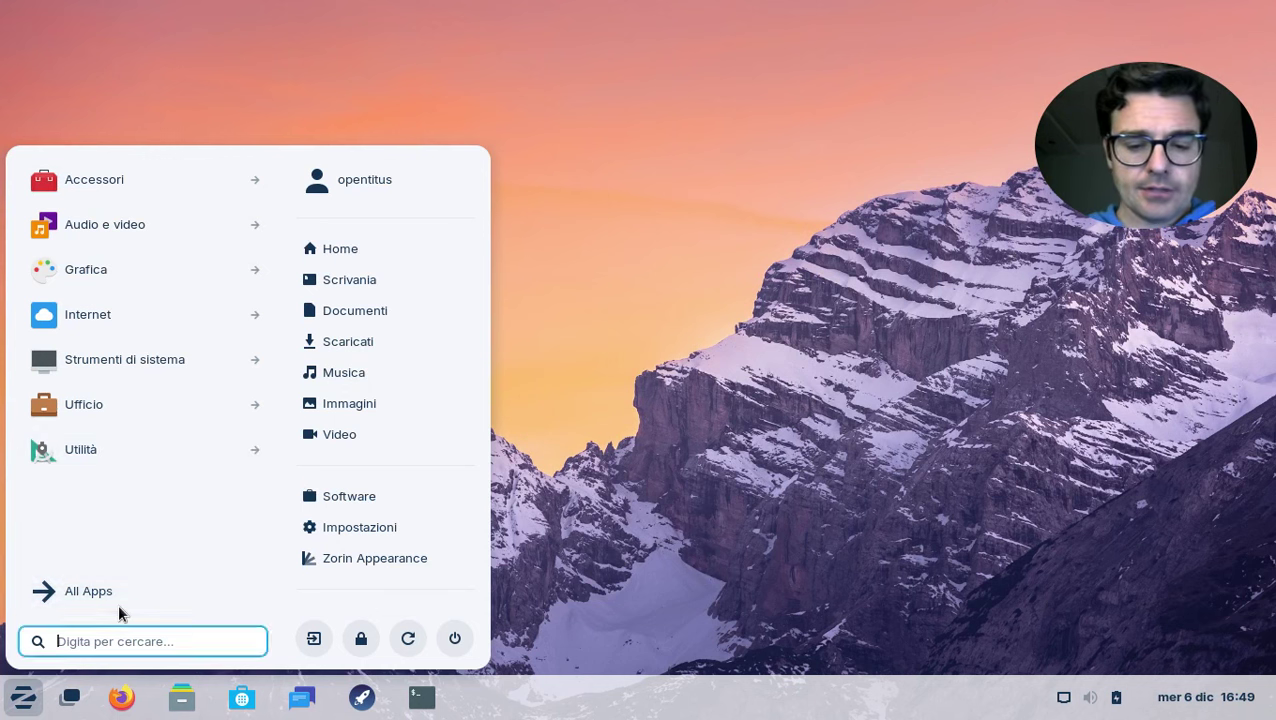
text(libre)
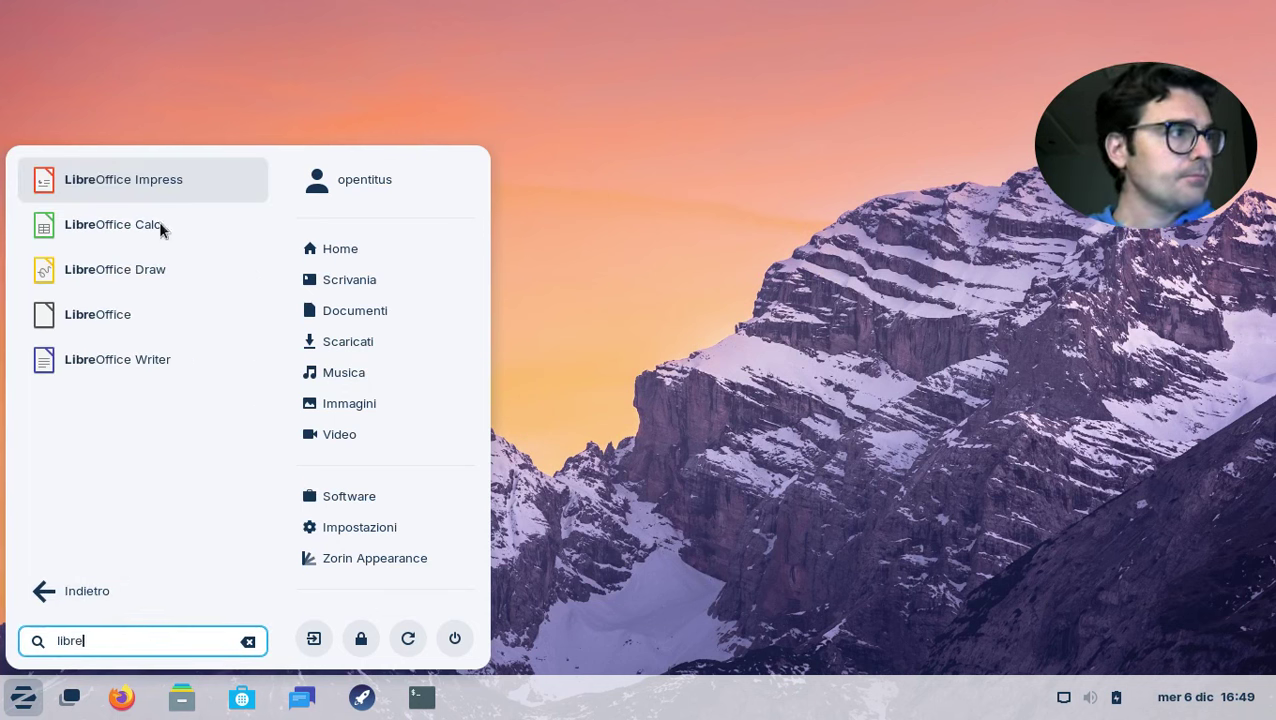
click(115, 355)
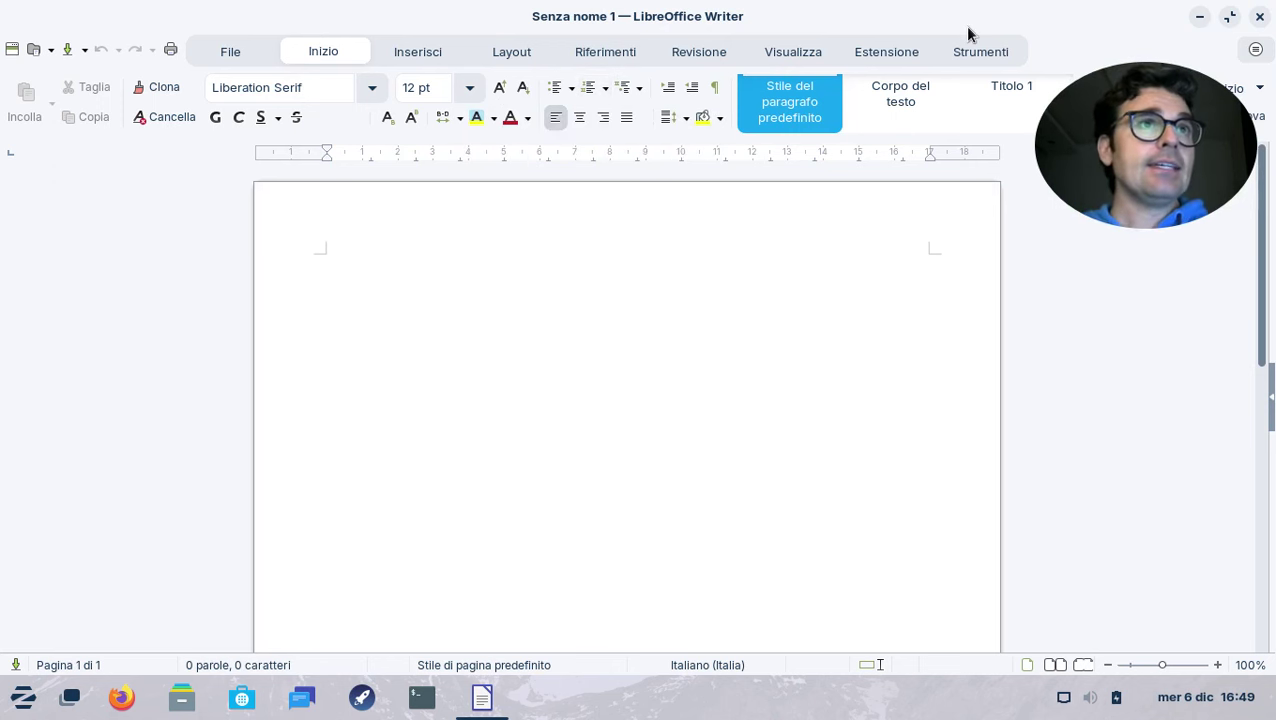
click(1252, 50)
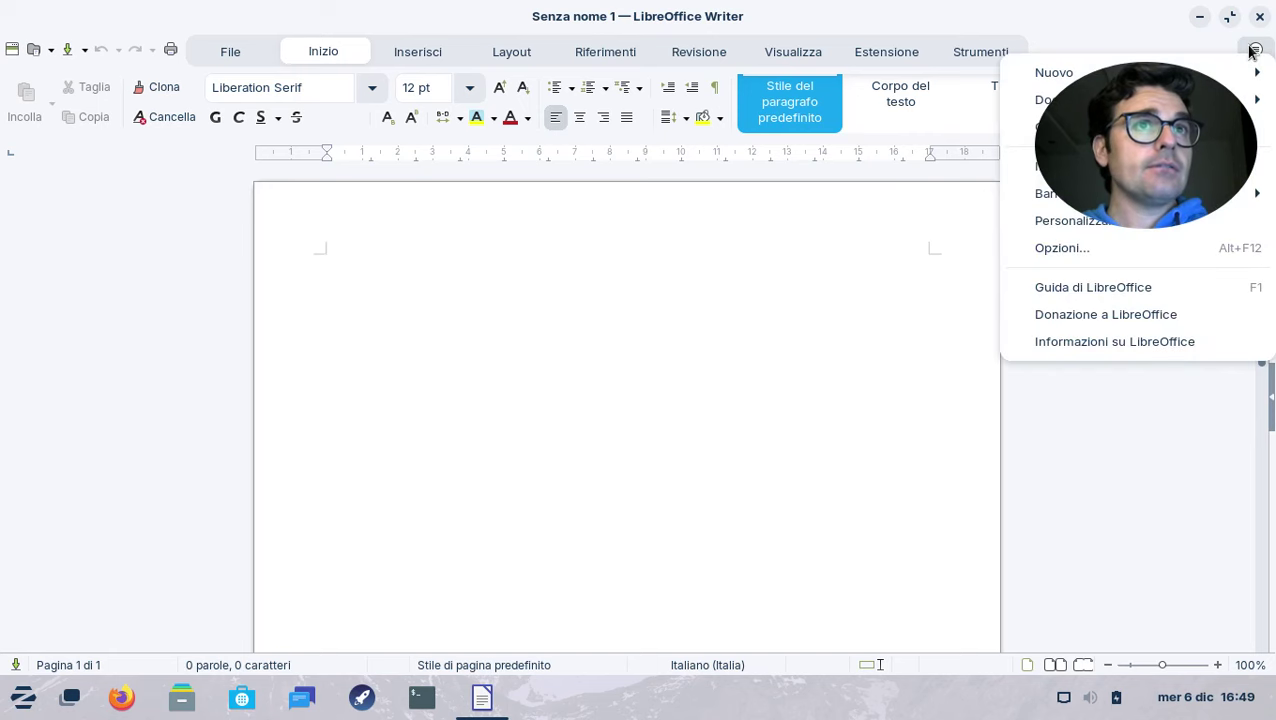
click(1083, 343)
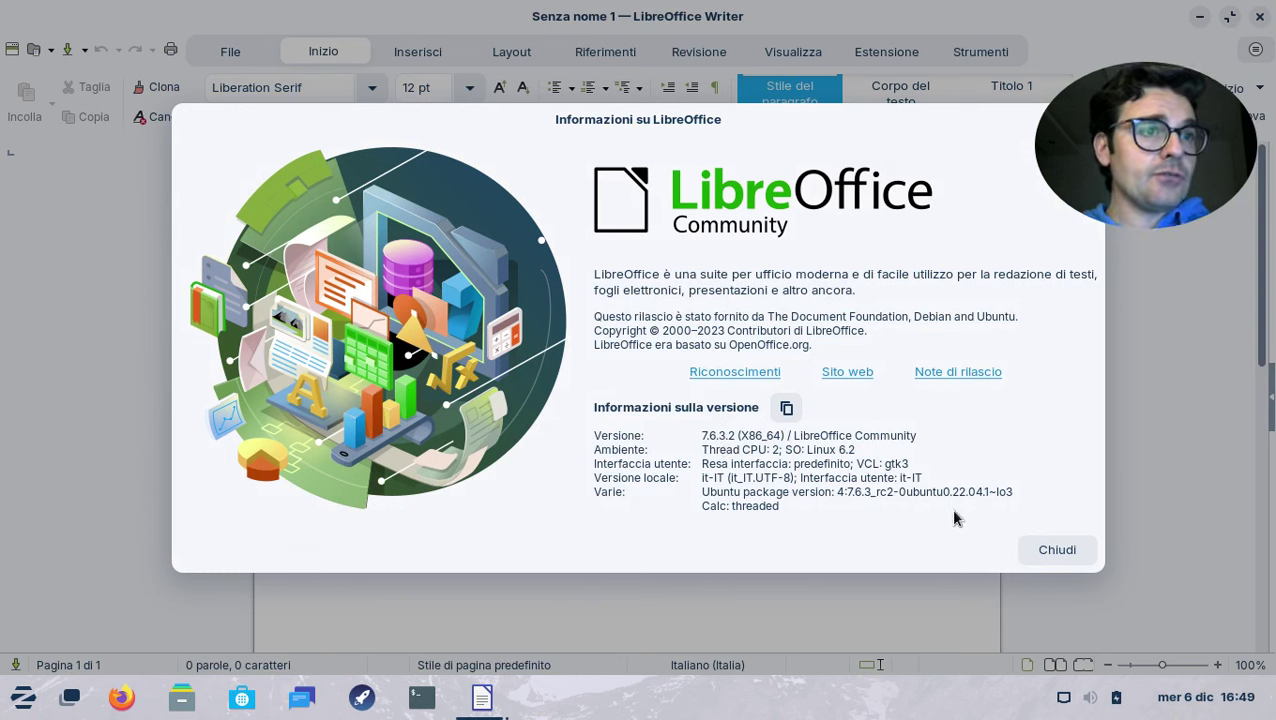
click(1060, 550)
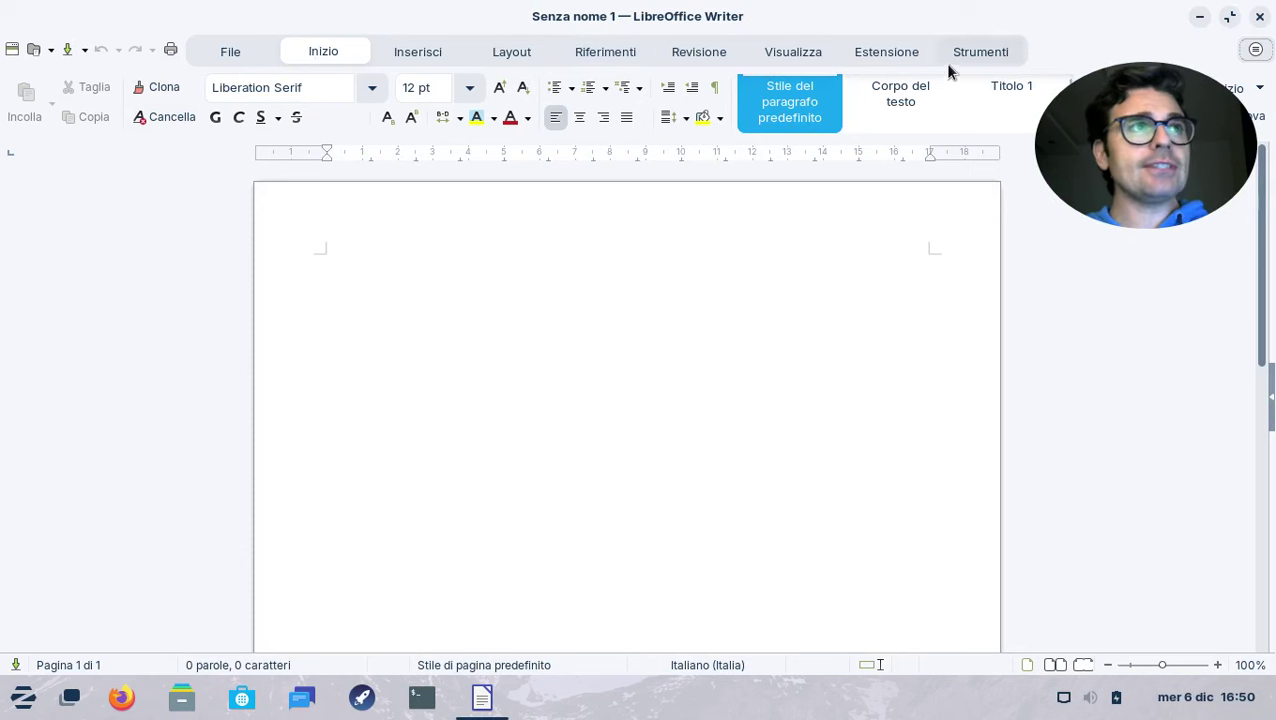
Browse Writer's command sets from File and Inizio through Inserisci, Layout, Riferimenti, Revisione, Visualizza, Estensione and Strumenti, and close Writer
click(222, 49)
click(345, 46)
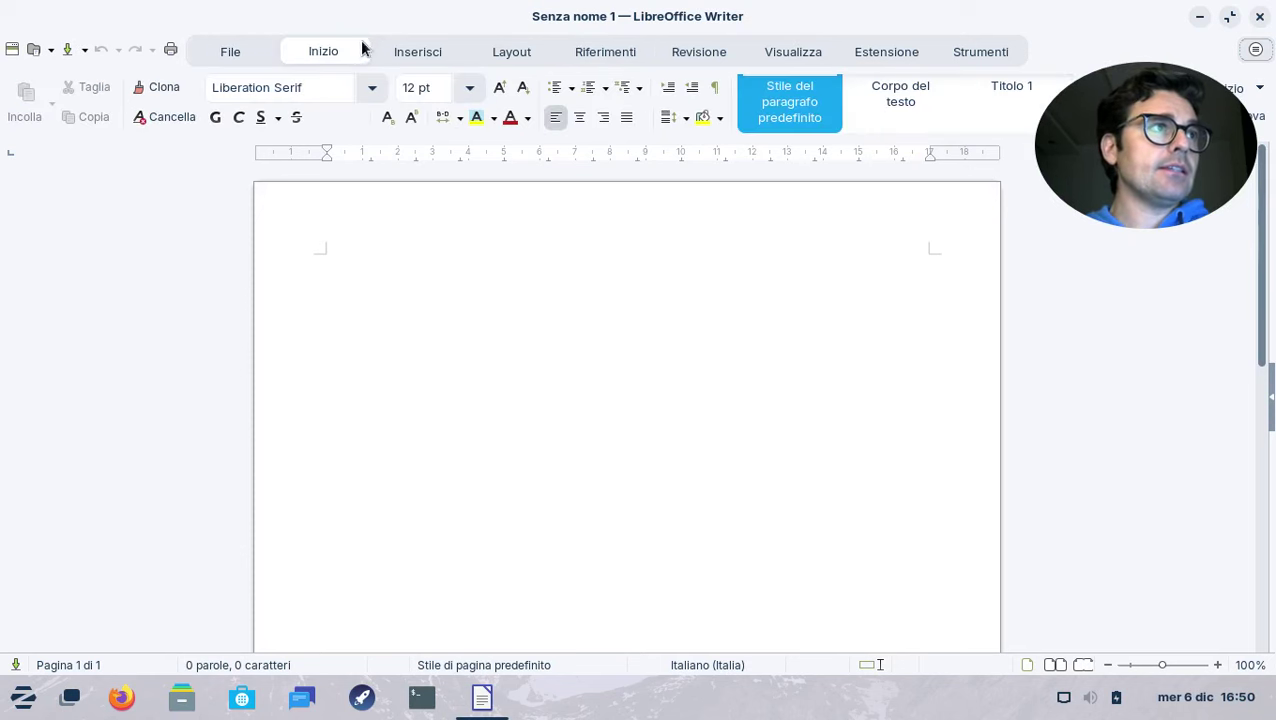
click(396, 52)
click(490, 49)
click(632, 51)
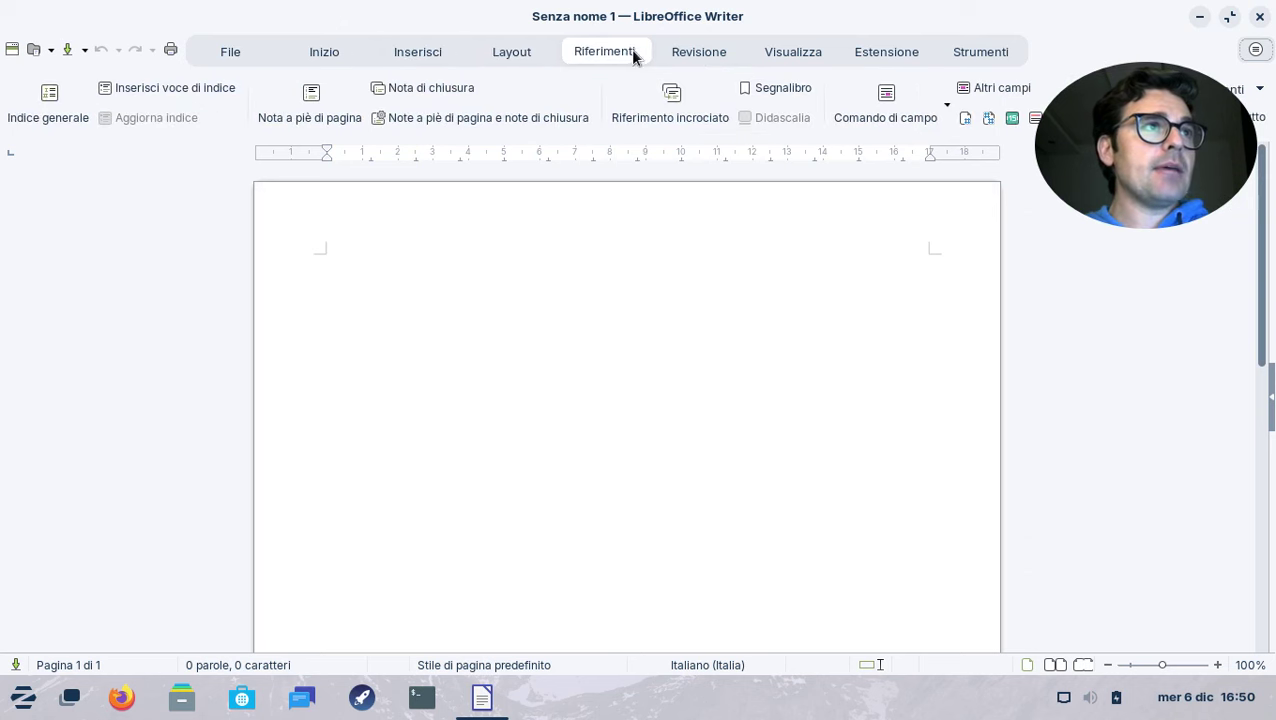
click(701, 55)
click(793, 51)
click(862, 49)
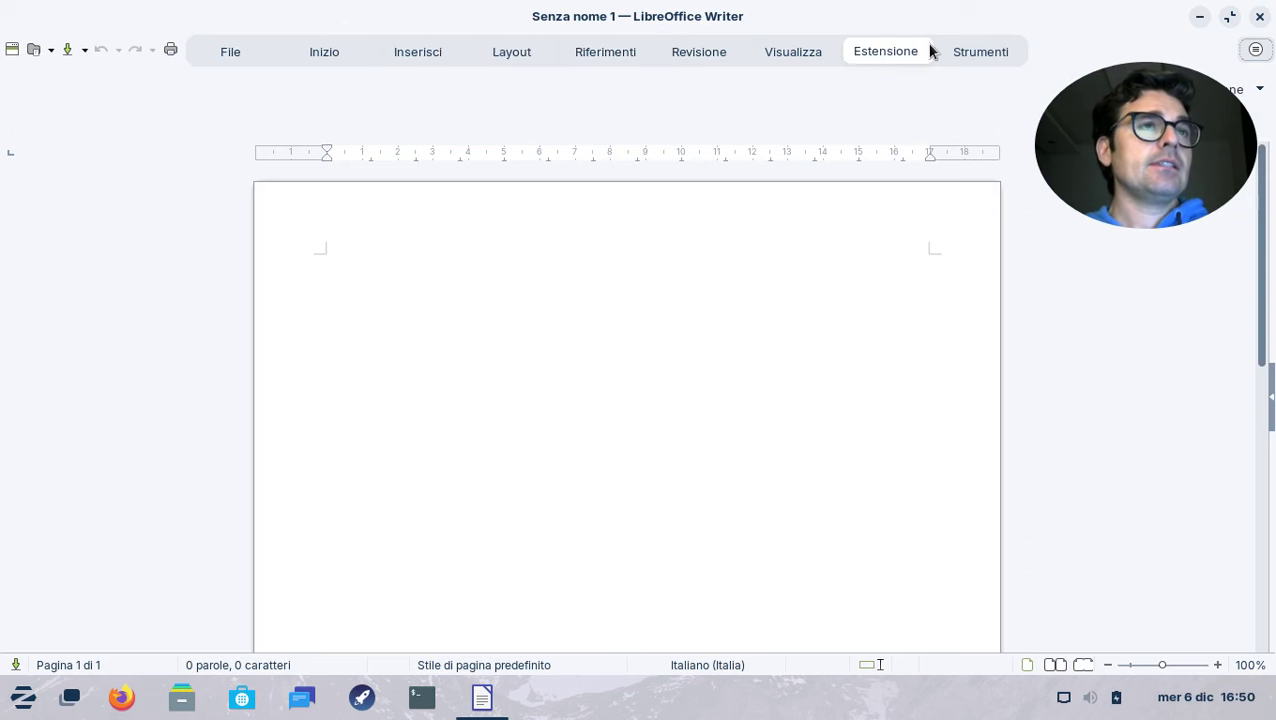
click(957, 52)
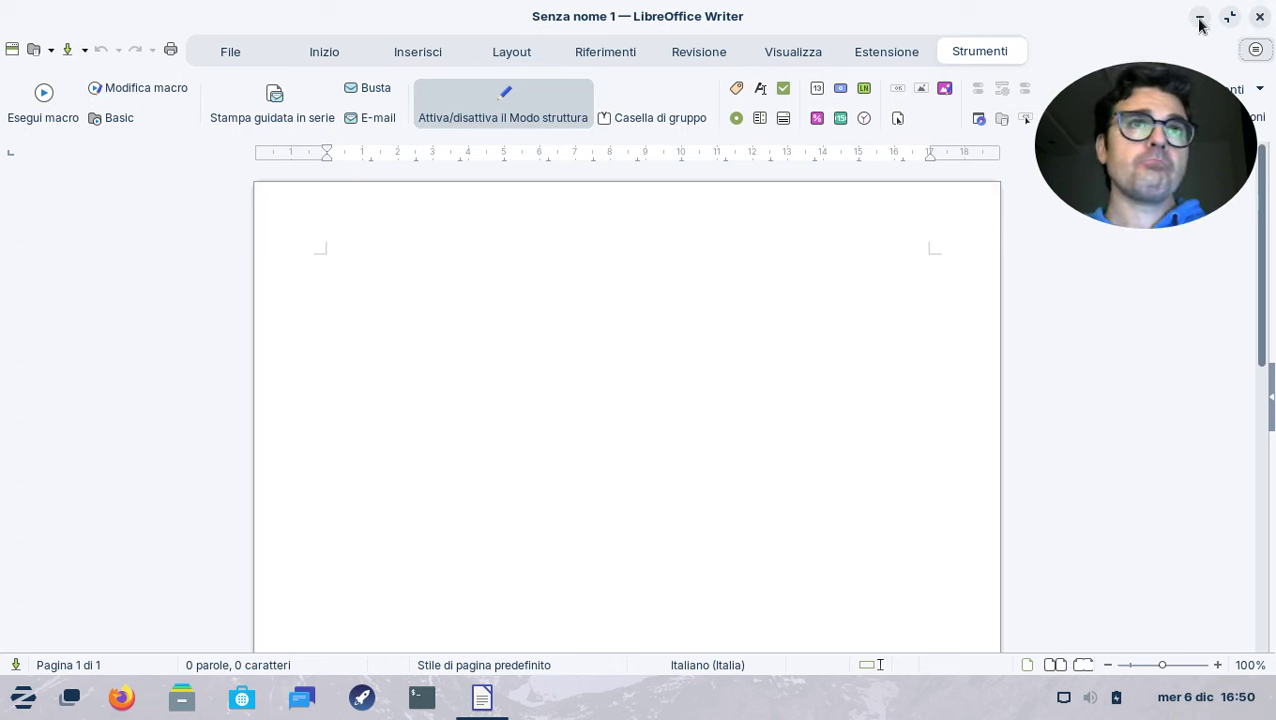
click(1260, 18)
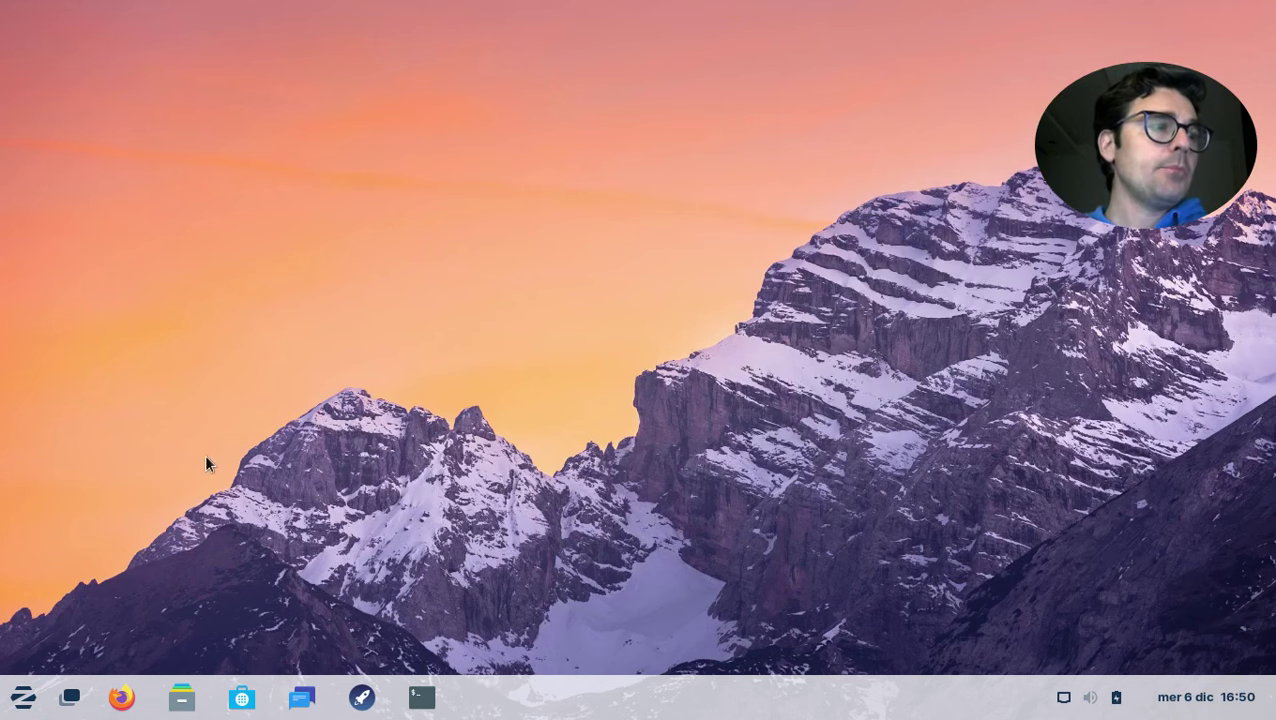
Look through the complete alphabetical list of applications installed in Zorin OS
click(24, 697)
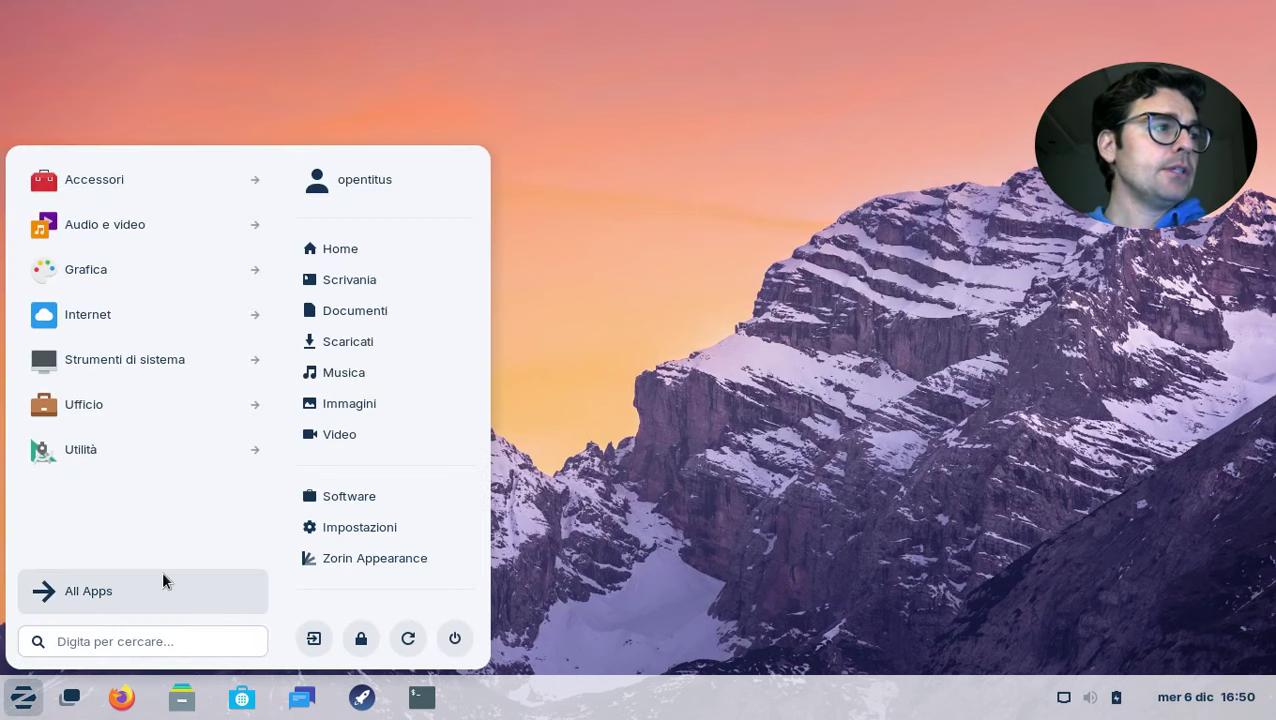
click(226, 592)
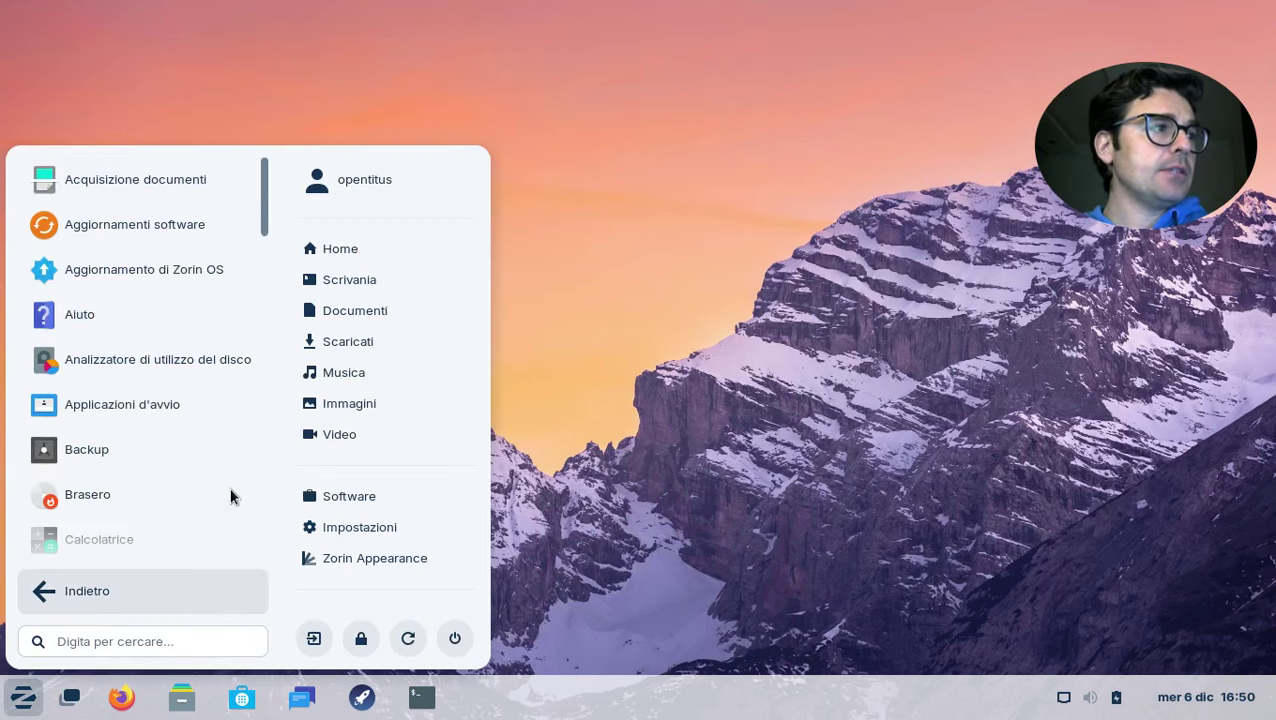
scroll(142, 340, down, 10)
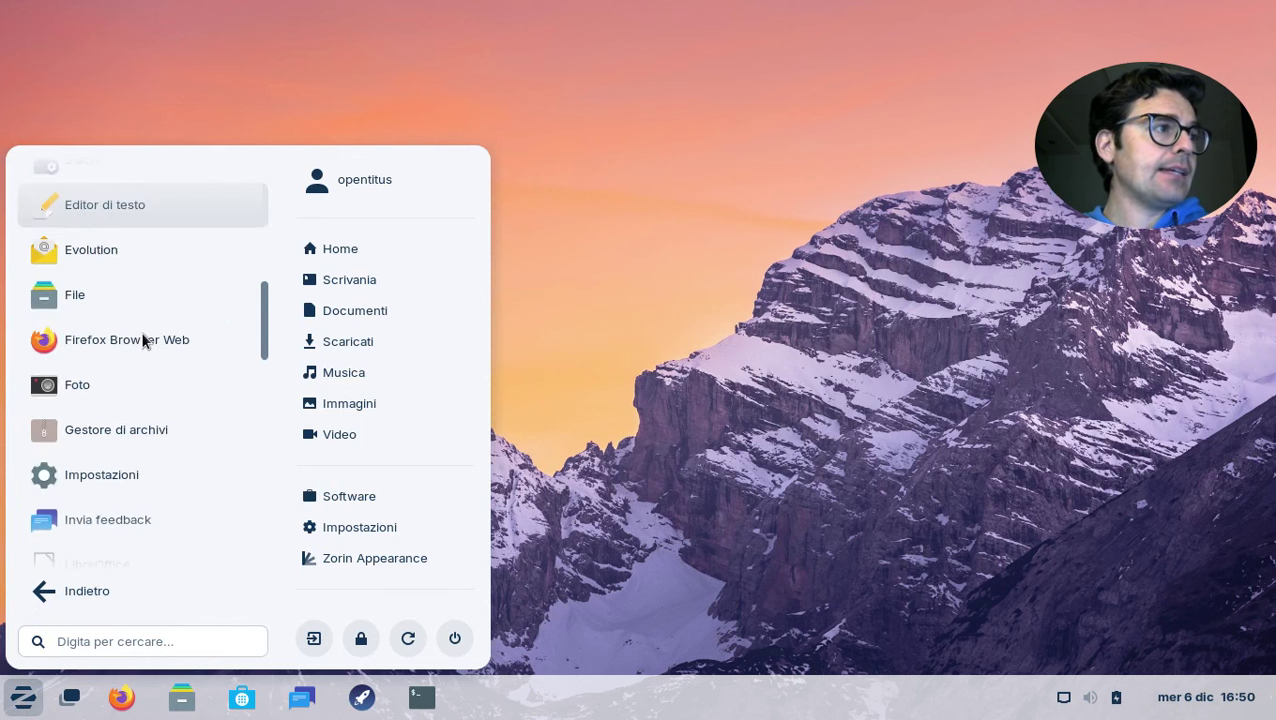
scroll(142, 336, down, 2)
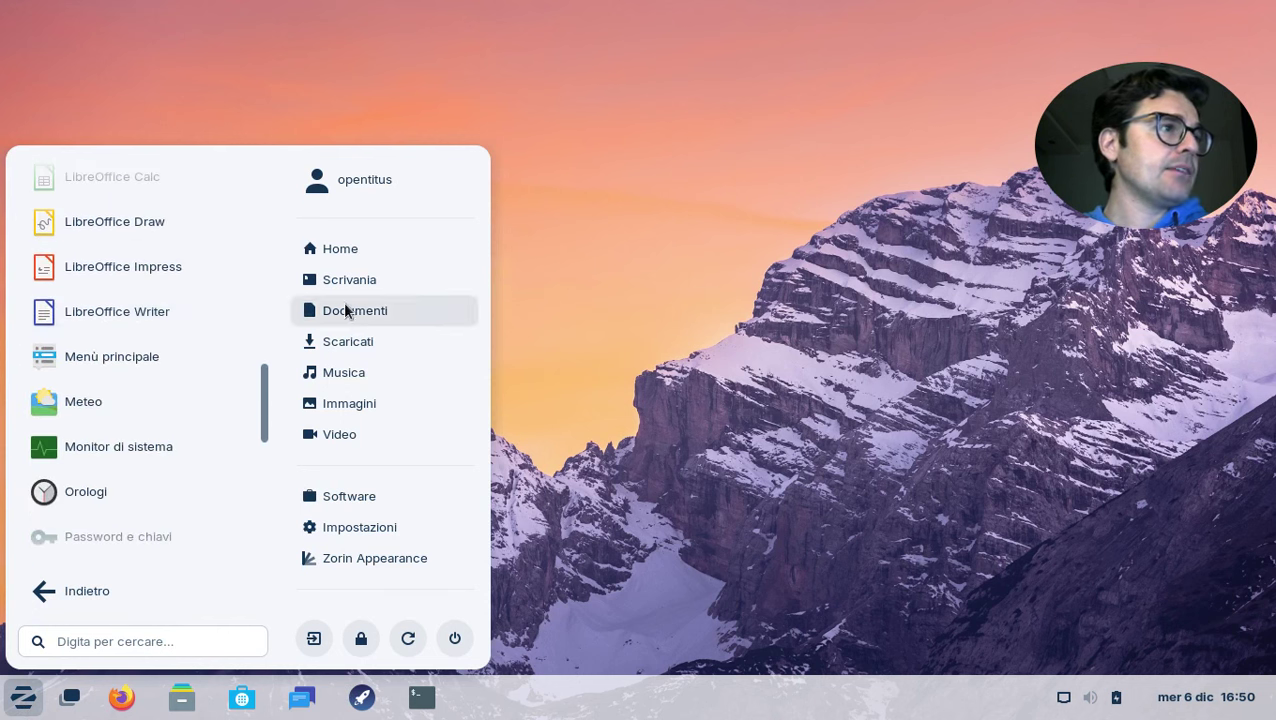
scroll(166, 434, down, 7)
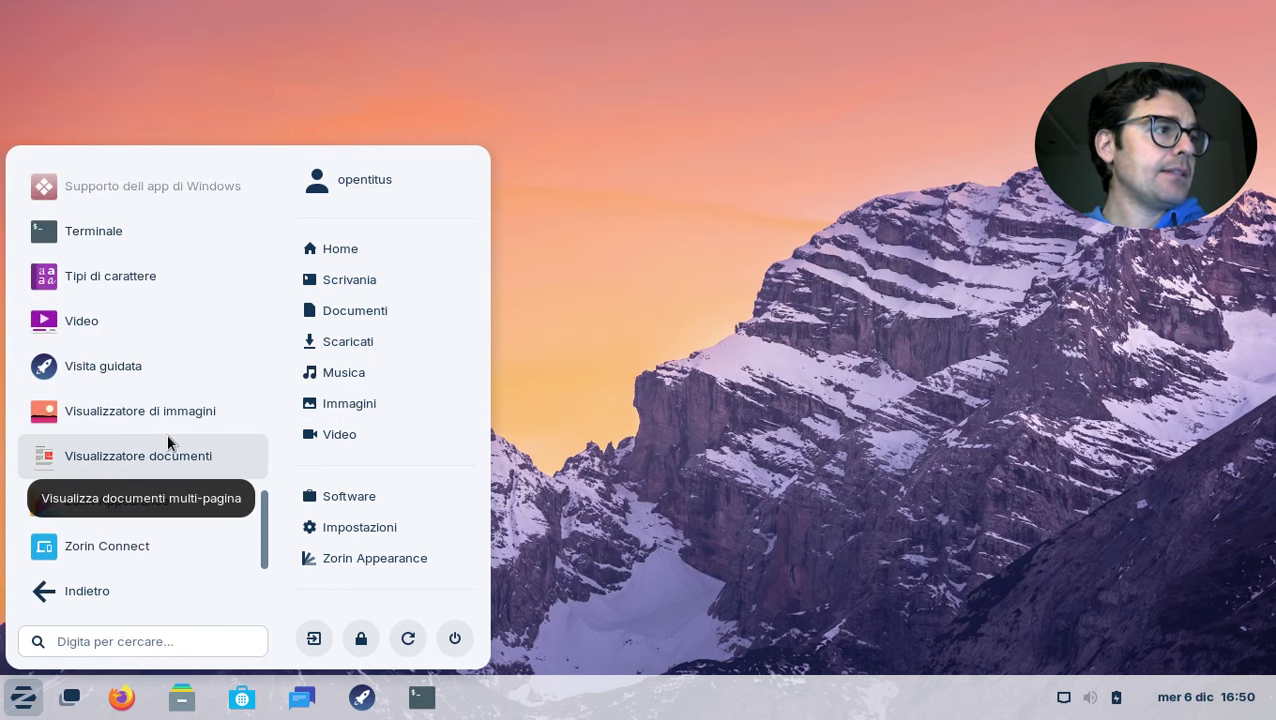
scroll(166, 434, up, 7)
click(114, 591)
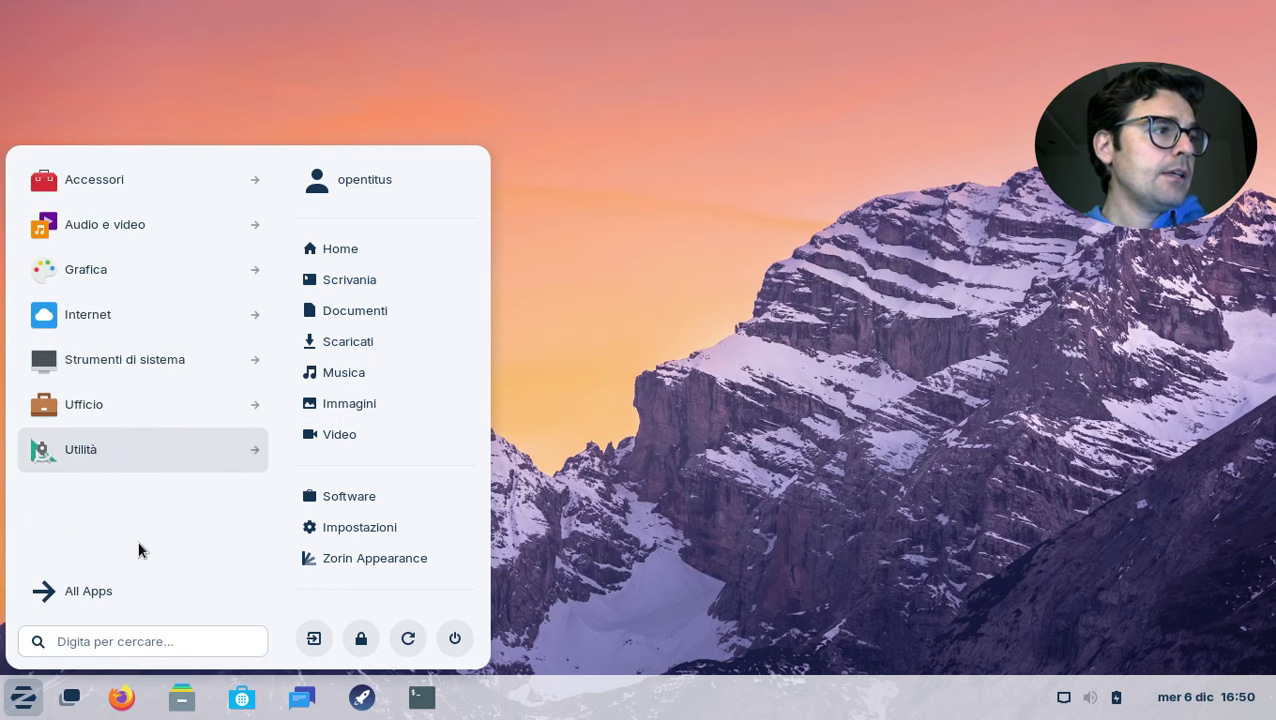
click(112, 595)
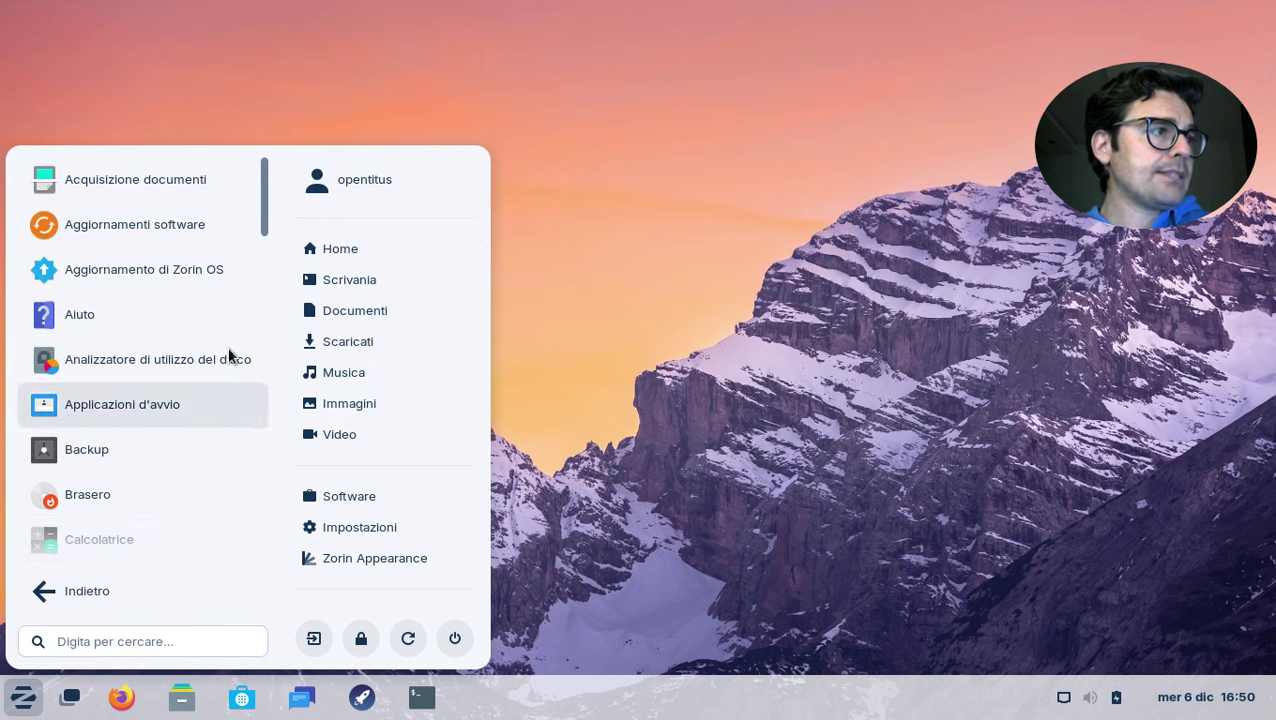
Find Supporto dell app di Windows among the Strumenti di sistema applications and open it
click(108, 595)
click(111, 354)
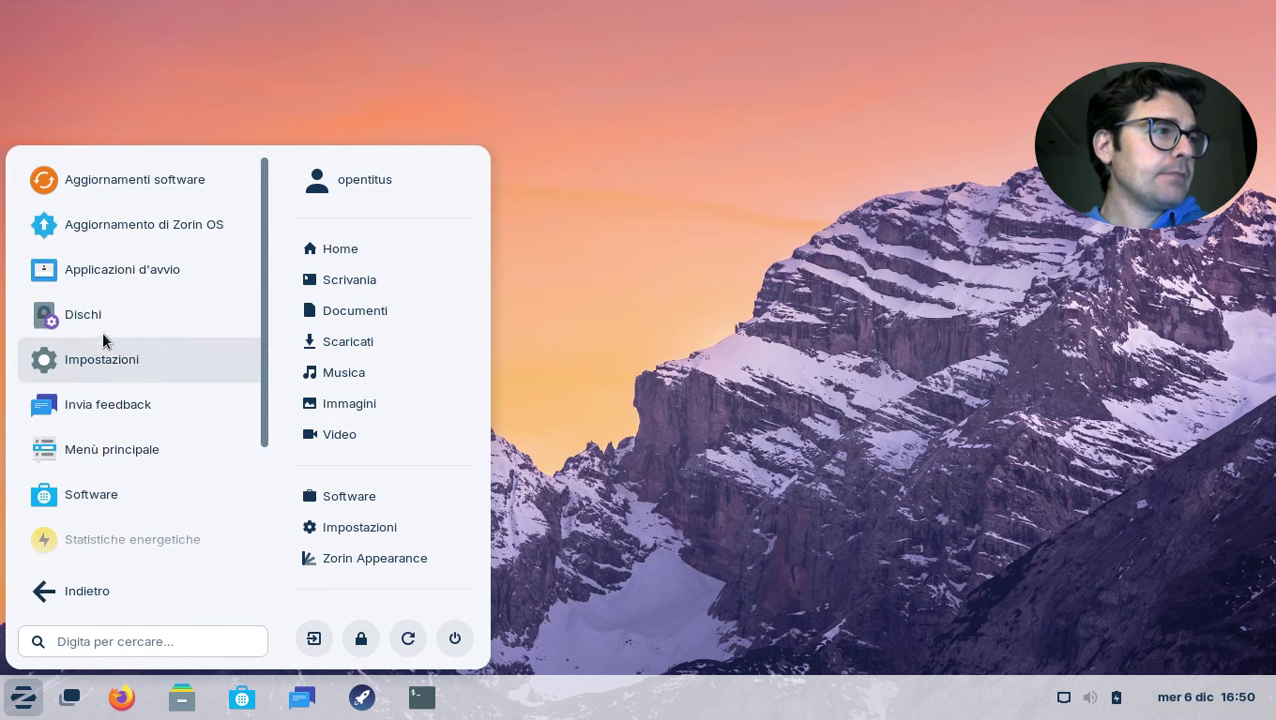
scroll(128, 399, down, 3)
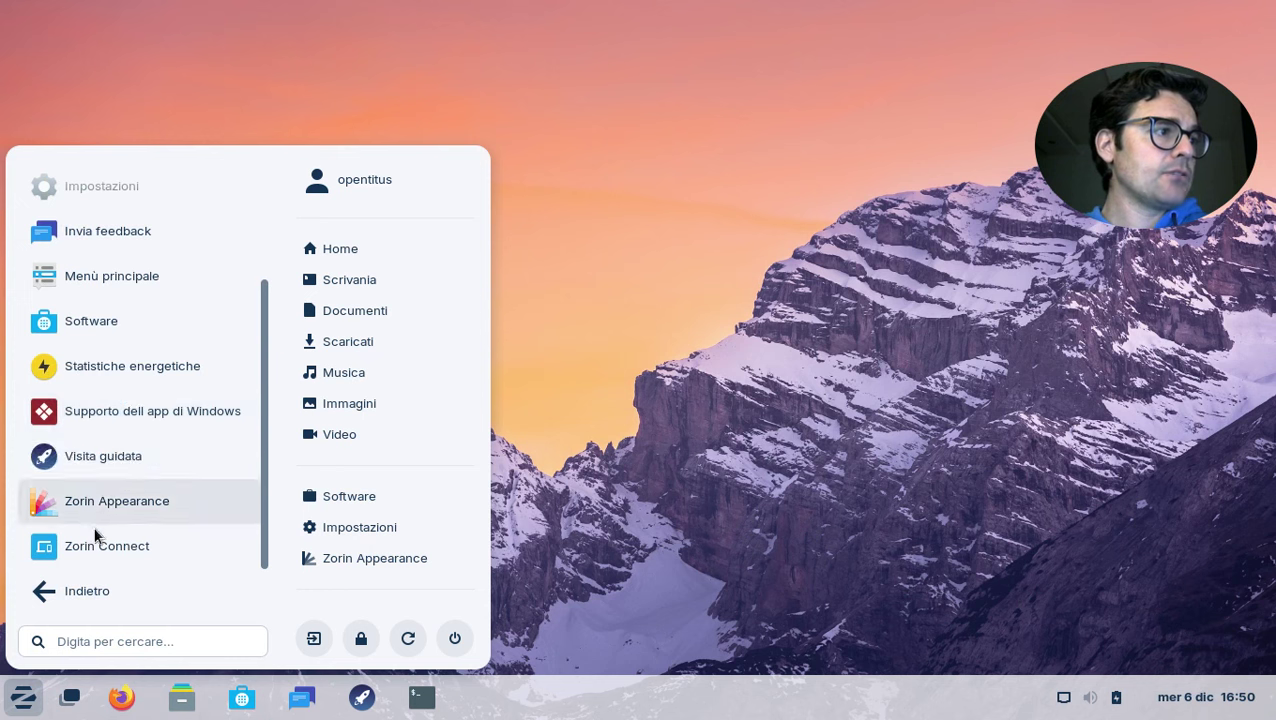
click(92, 422)
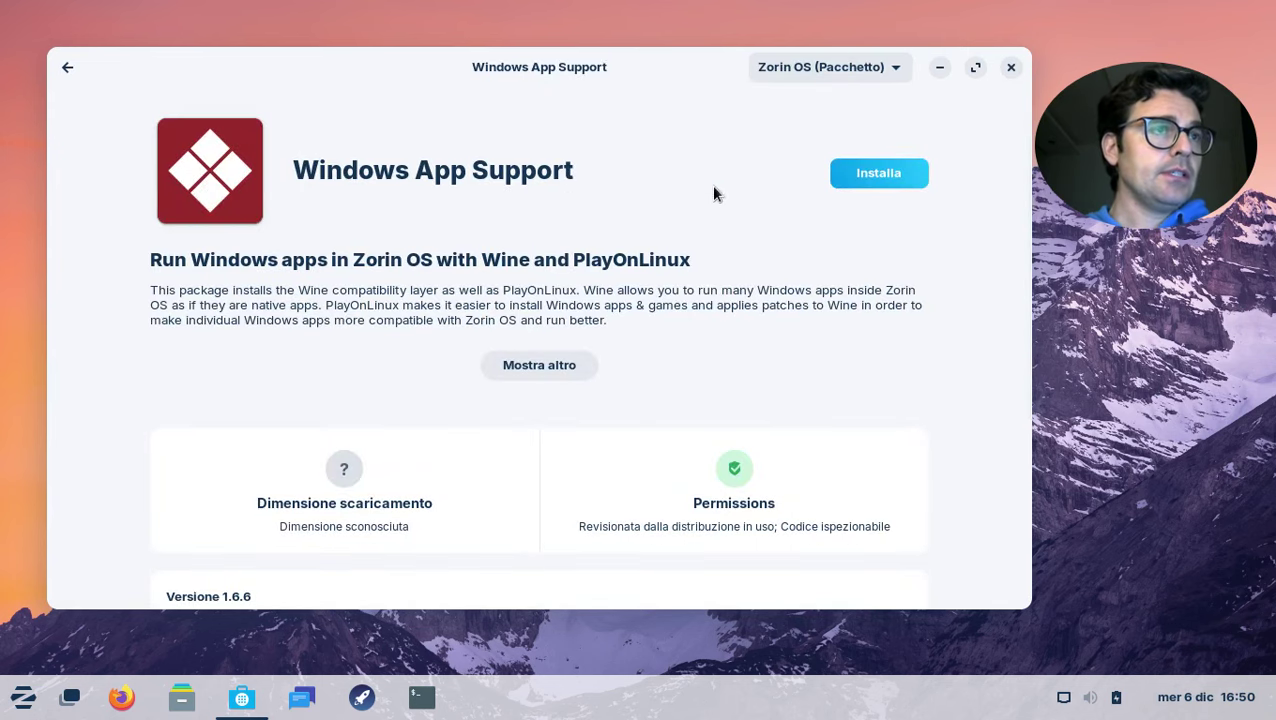
Review the Windows App Support package page and highlight the words "Wine allows" in its description
scroll(535, 237, down, 5)
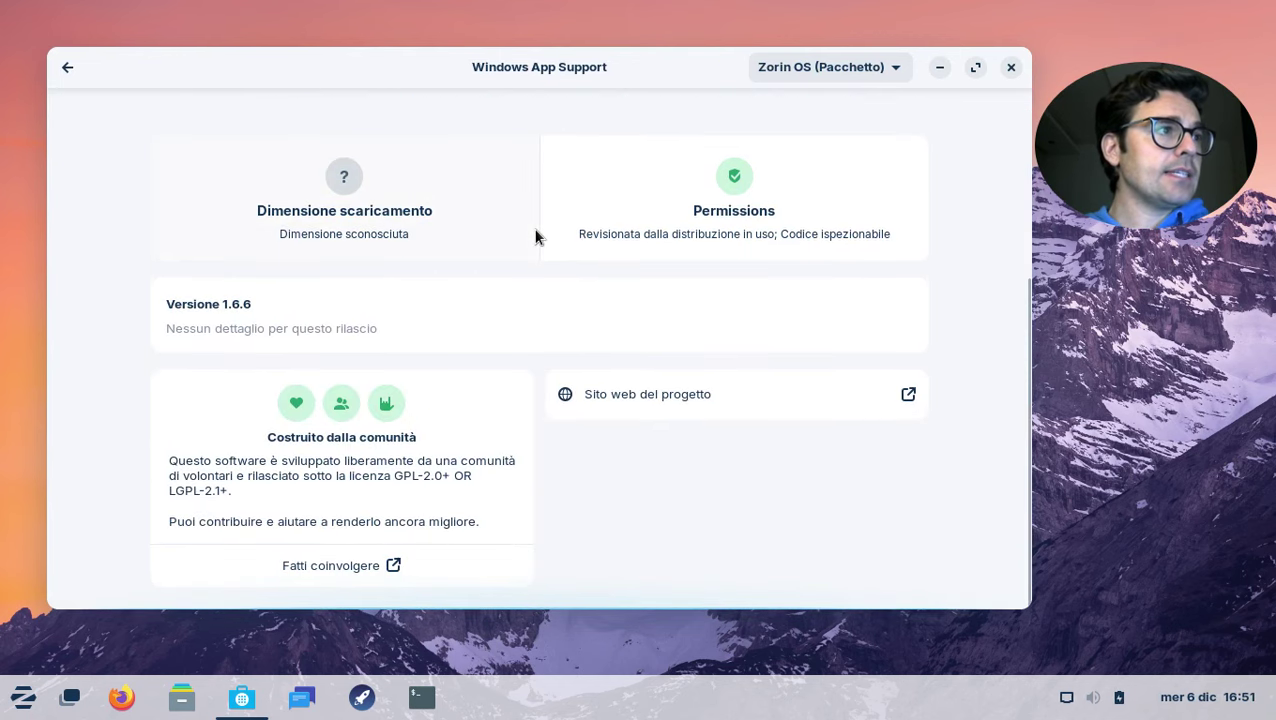
scroll(535, 237, up, 5)
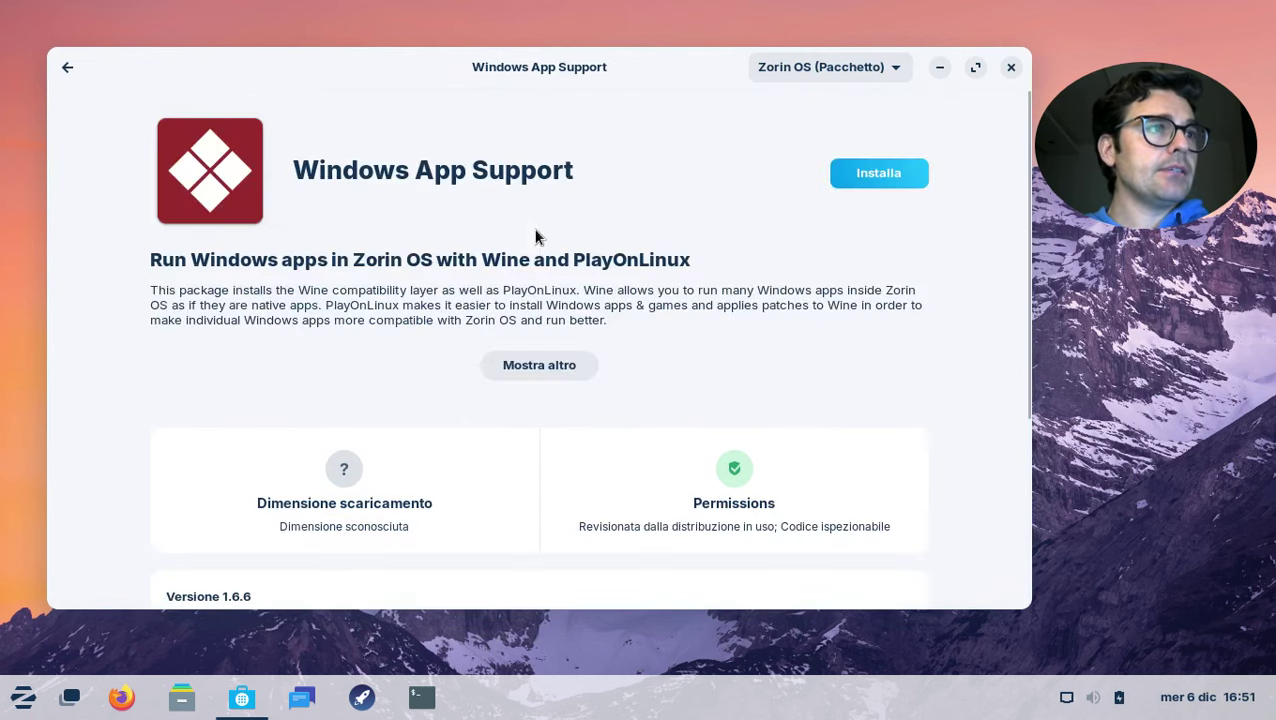
drag(584, 292, 655, 292)
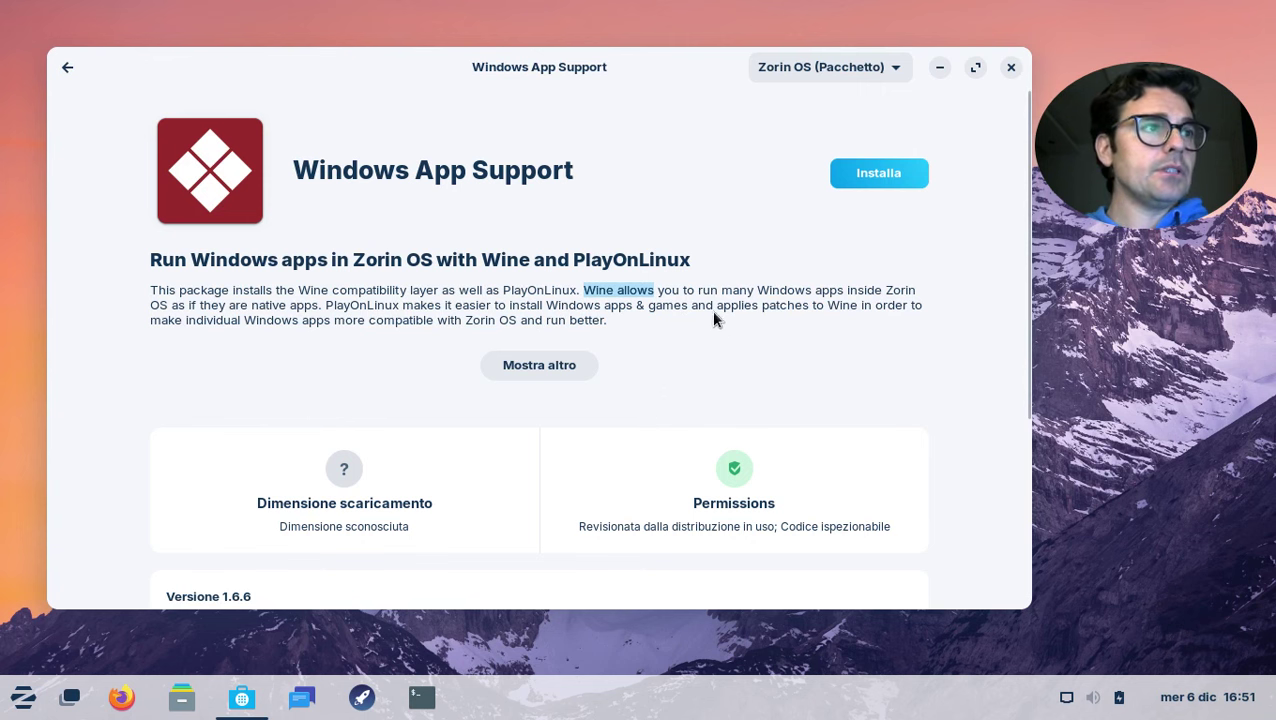
Leave the Windows App Support page, close the Software store and display the complete list of installed applications
click(66, 65)
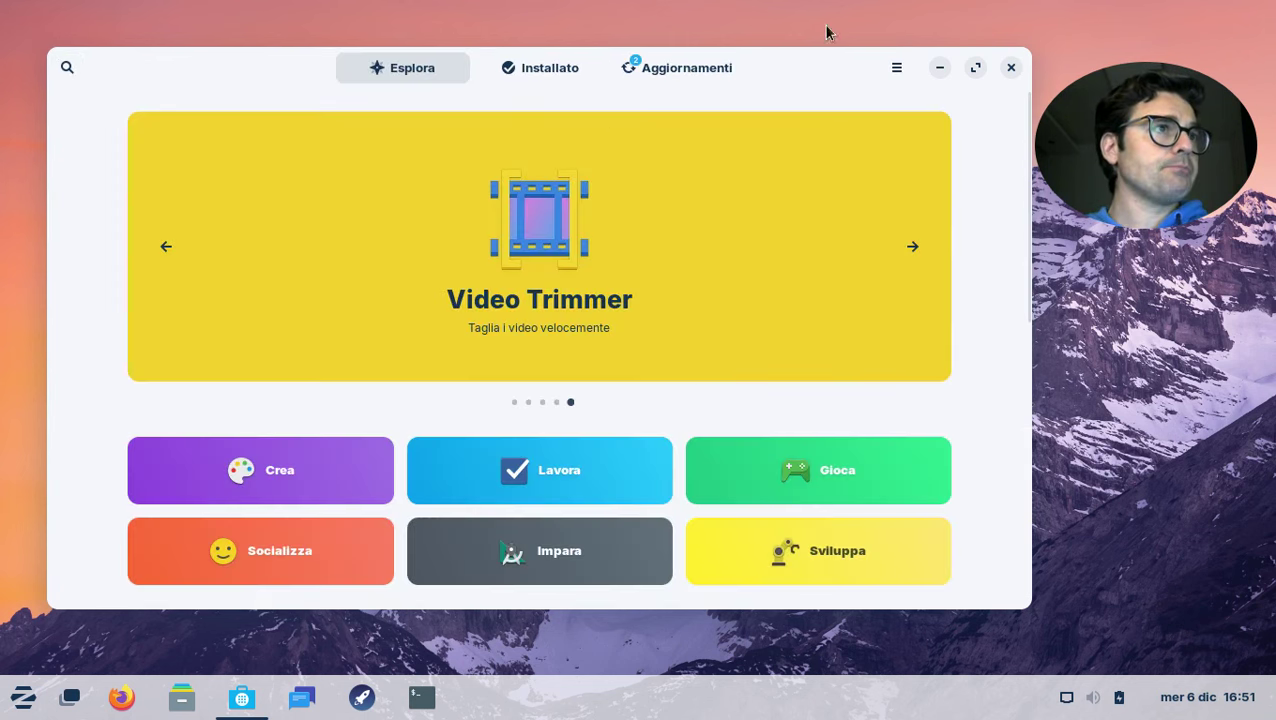
click(1010, 68)
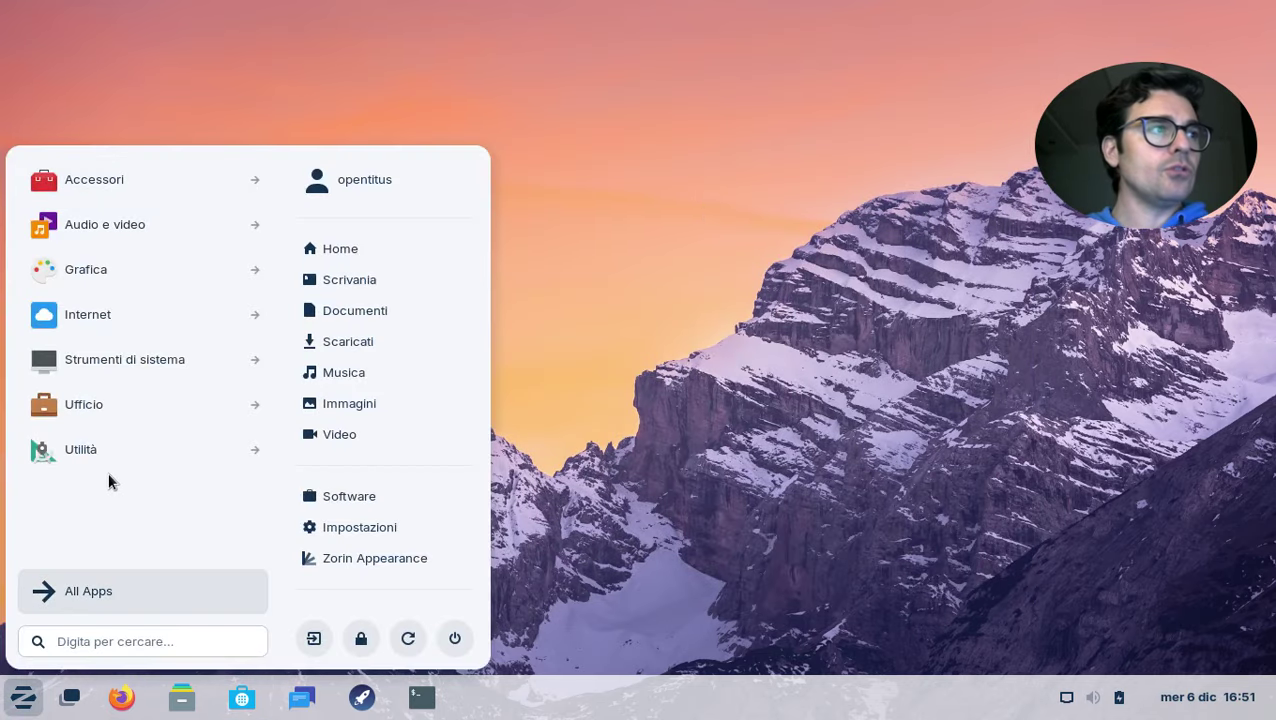
click(107, 597)
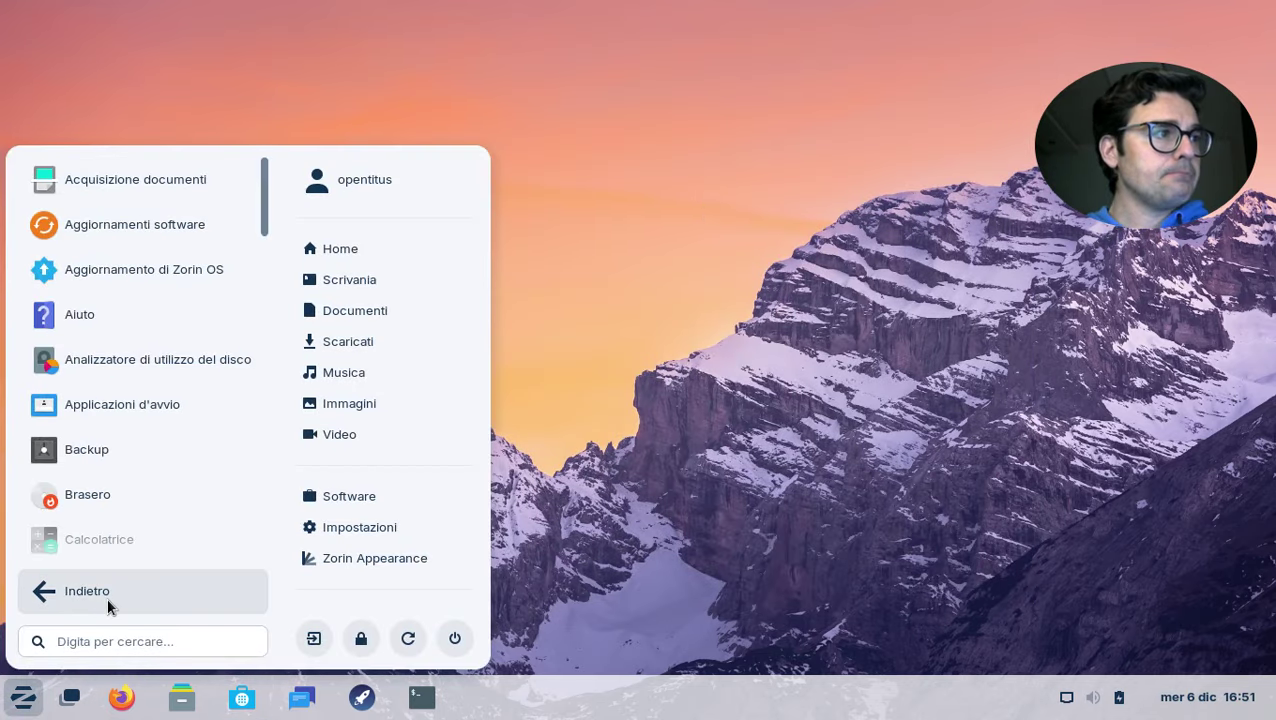
Search the applications for "estensio" and open the Estensioni package page in the Software store
click(95, 641)
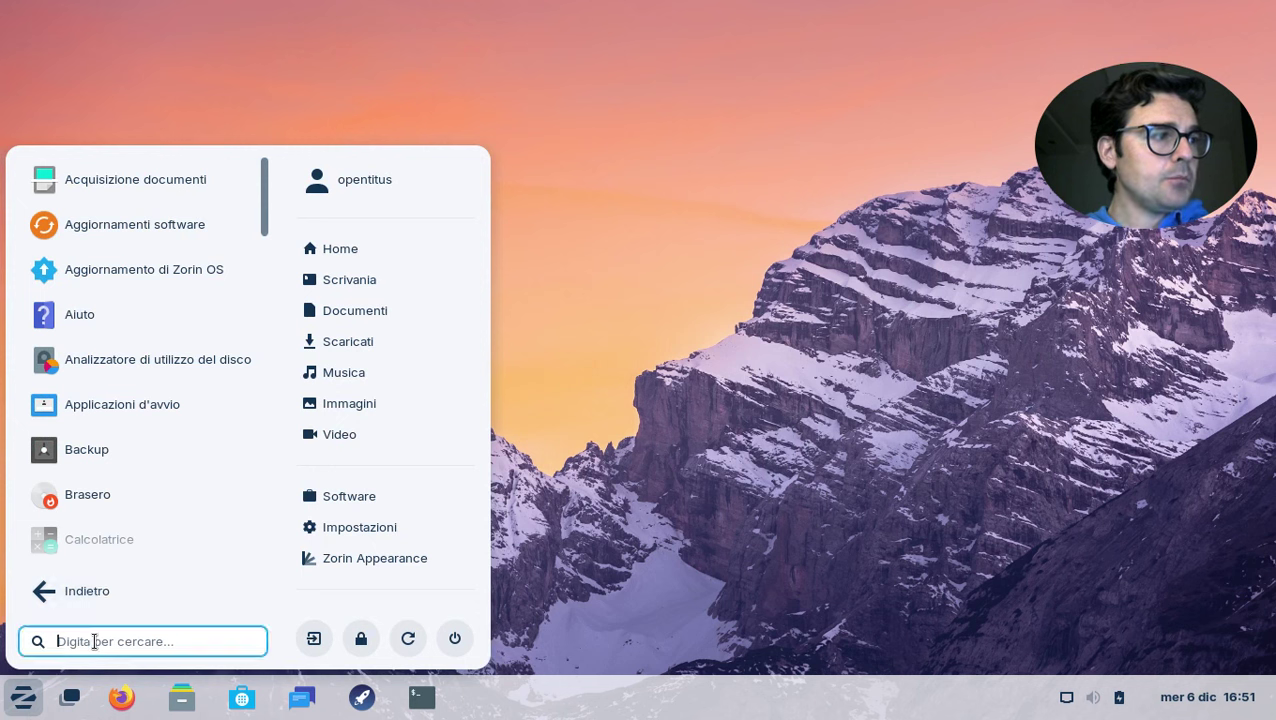
text(este)
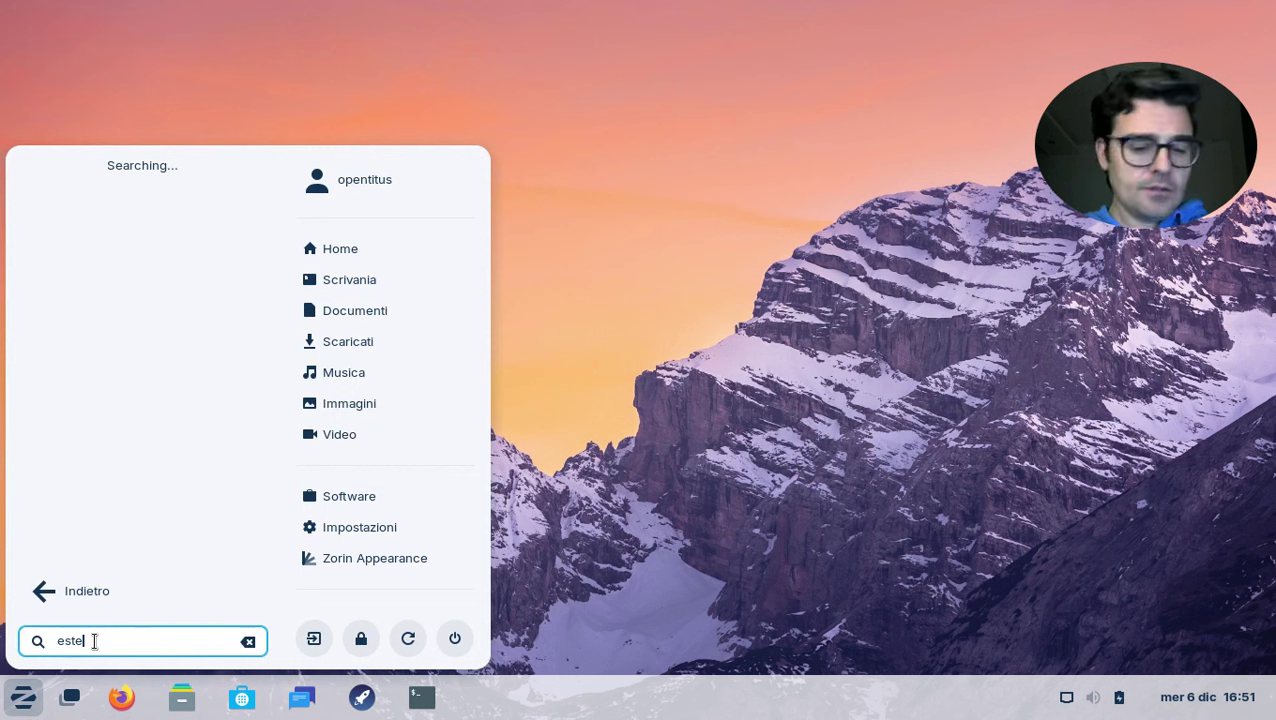
text(nsio)
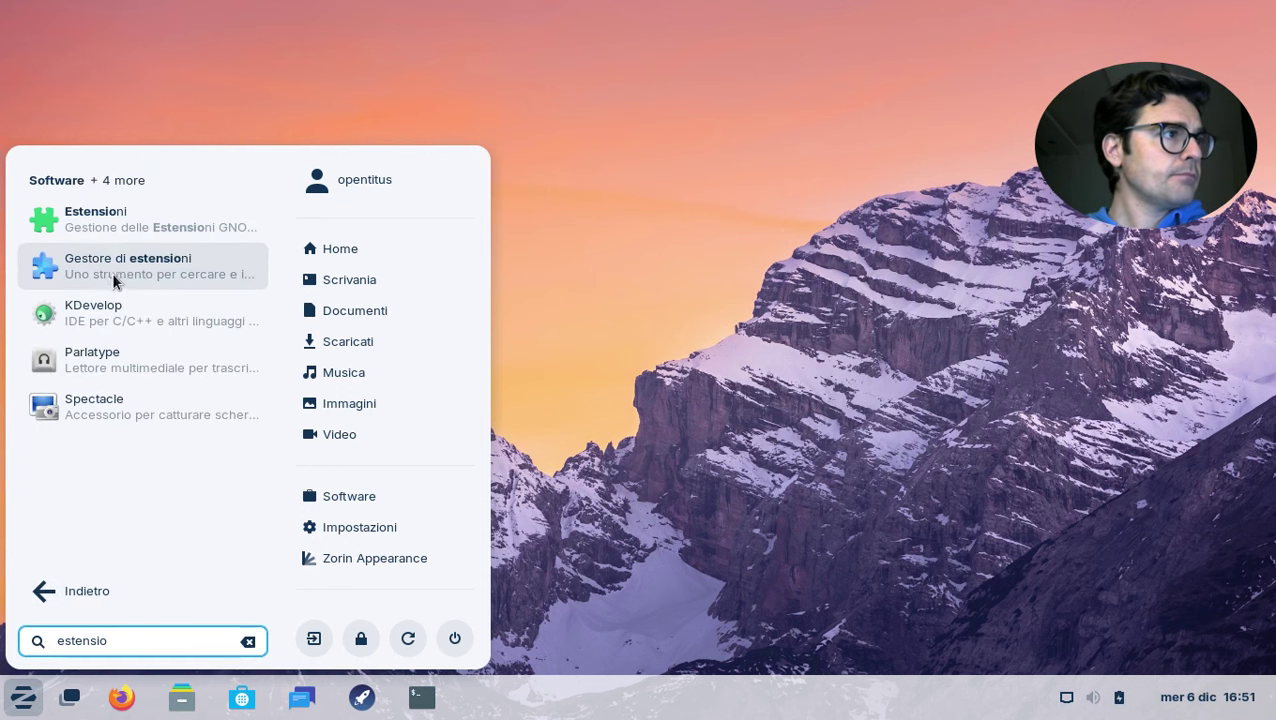
click(139, 233)
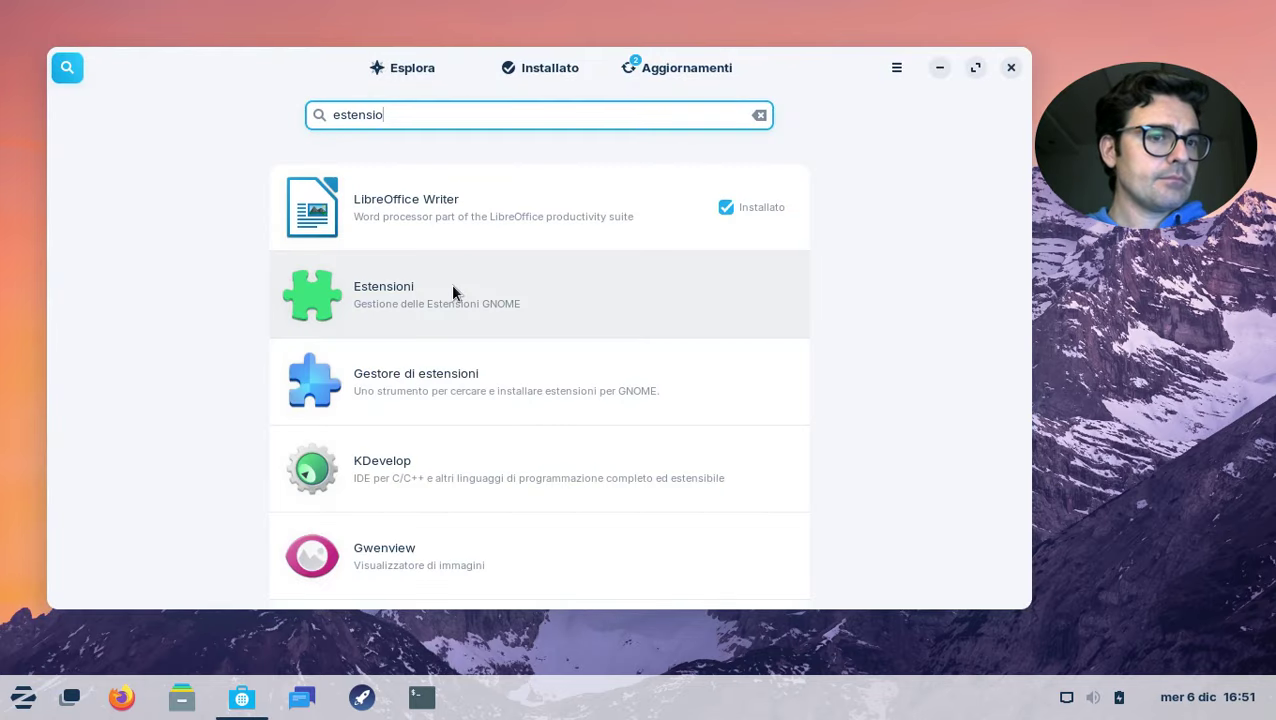
click(451, 290)
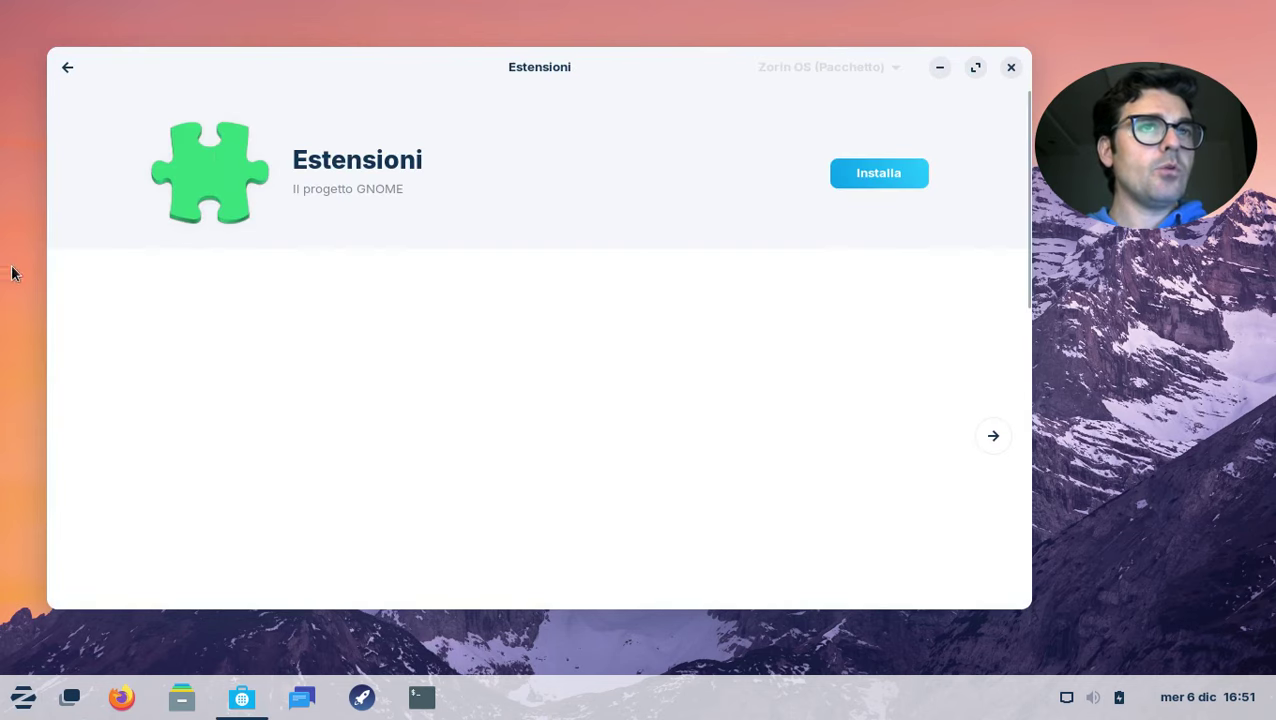
Install the Estensioni package and authenticate the installation with the account password
click(880, 173)
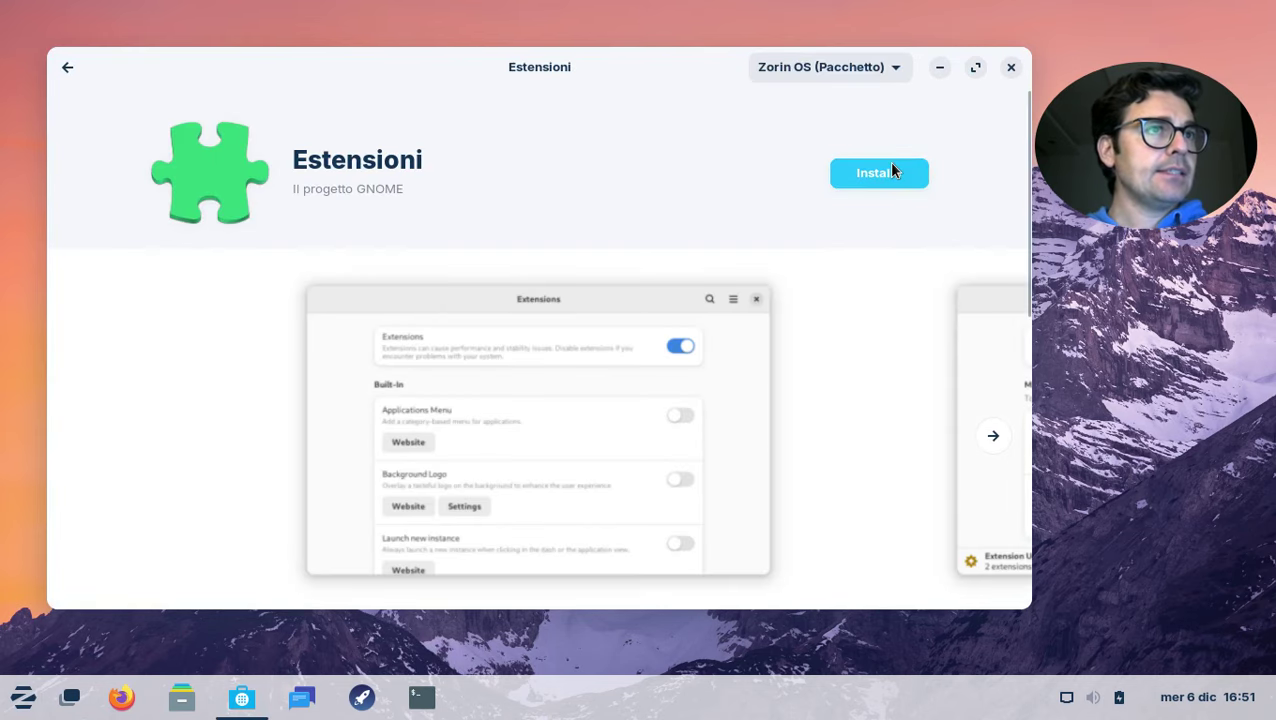
text(****)
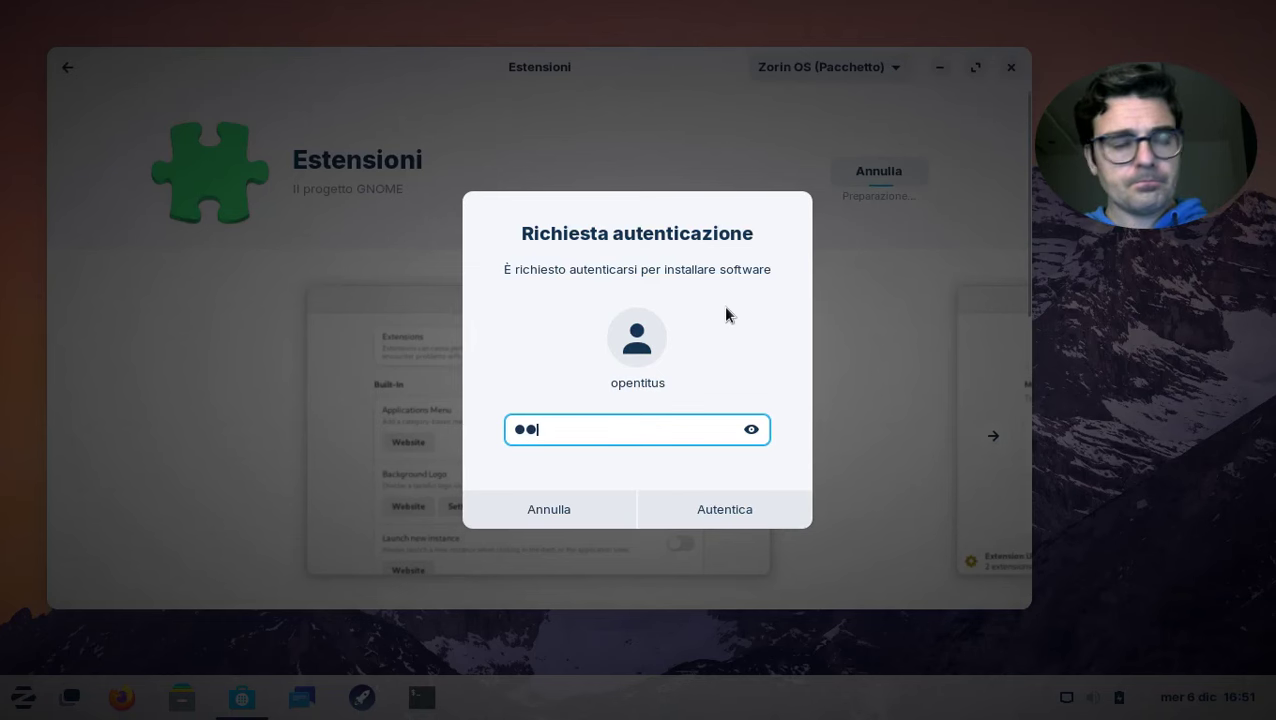
key(Return)
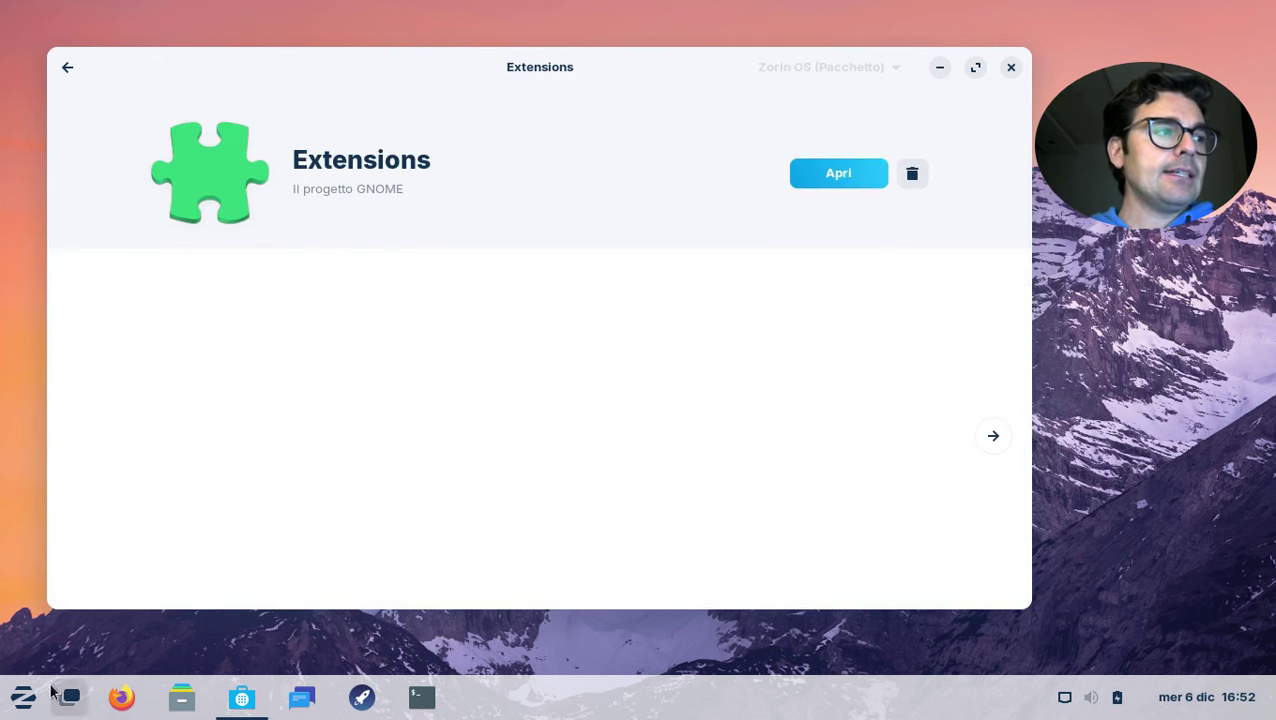
Launch the newly installed Estensioni app and close the Software store
click(23, 697)
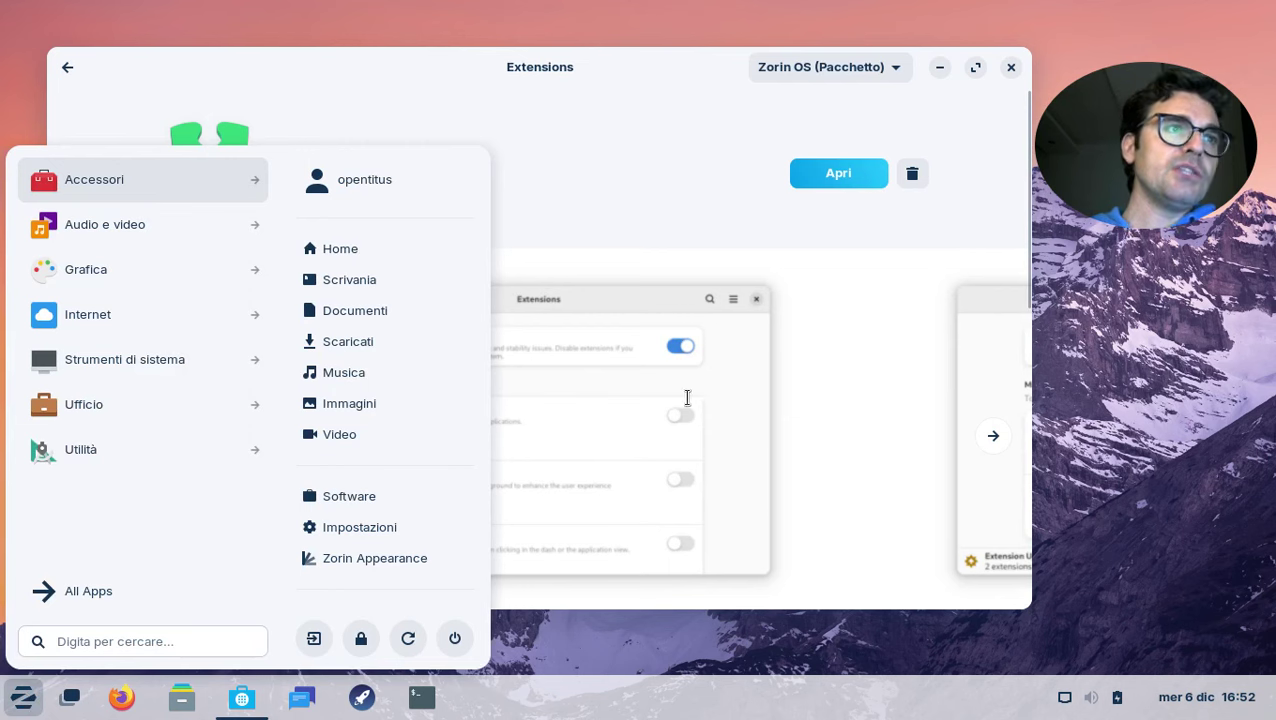
click(910, 387)
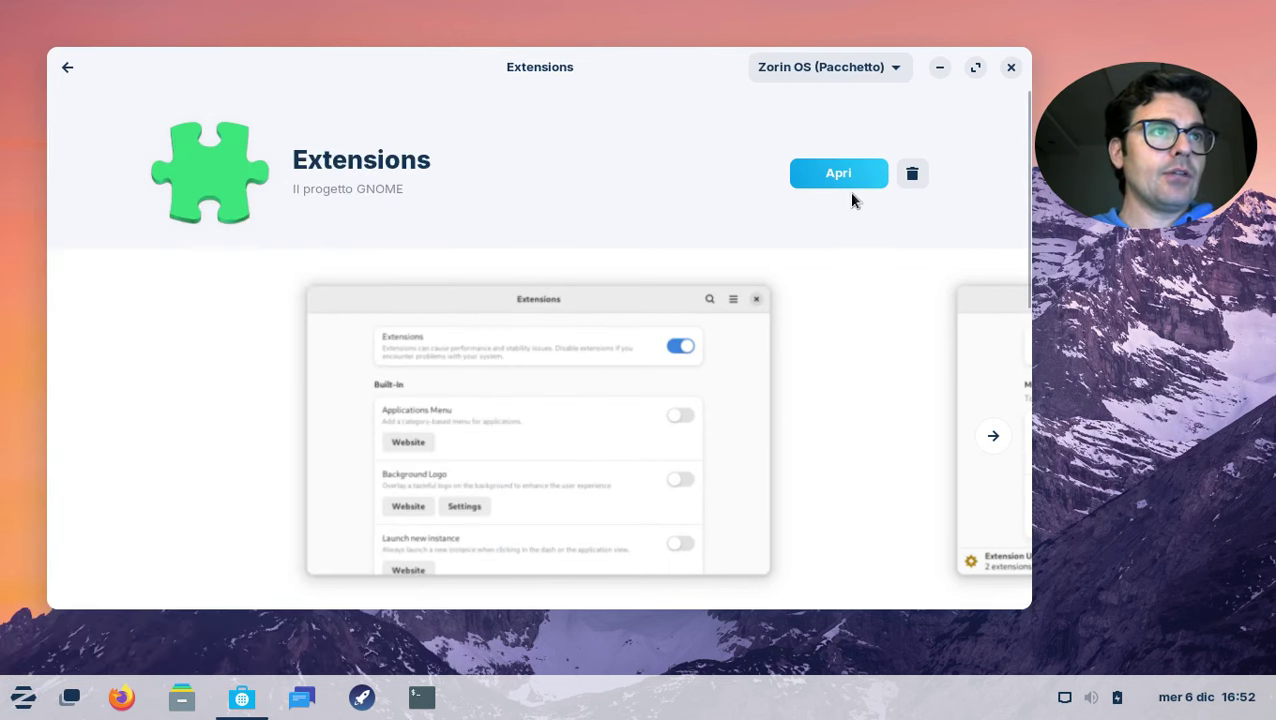
click(1011, 68)
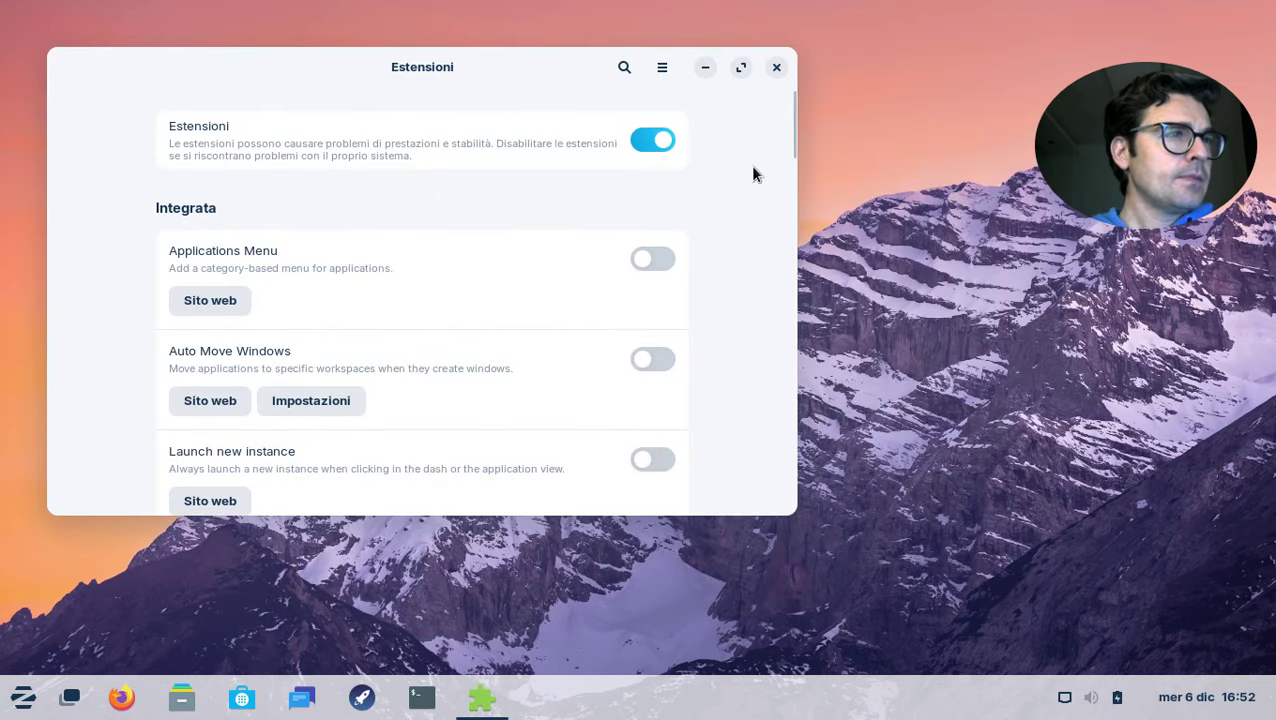
Look through the built-in extensions, from Applications Menu down to Zorin Taskbar
drag(794, 140, 790, 340)
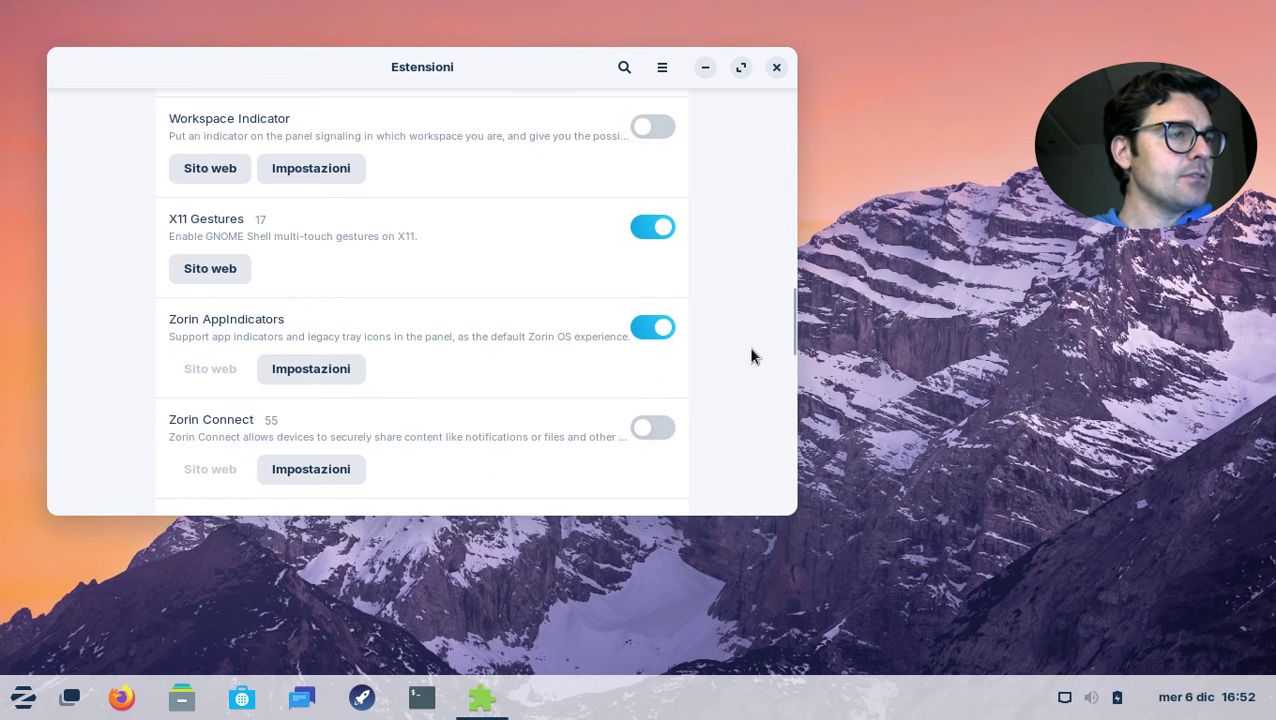
drag(790, 325, 796, 365)
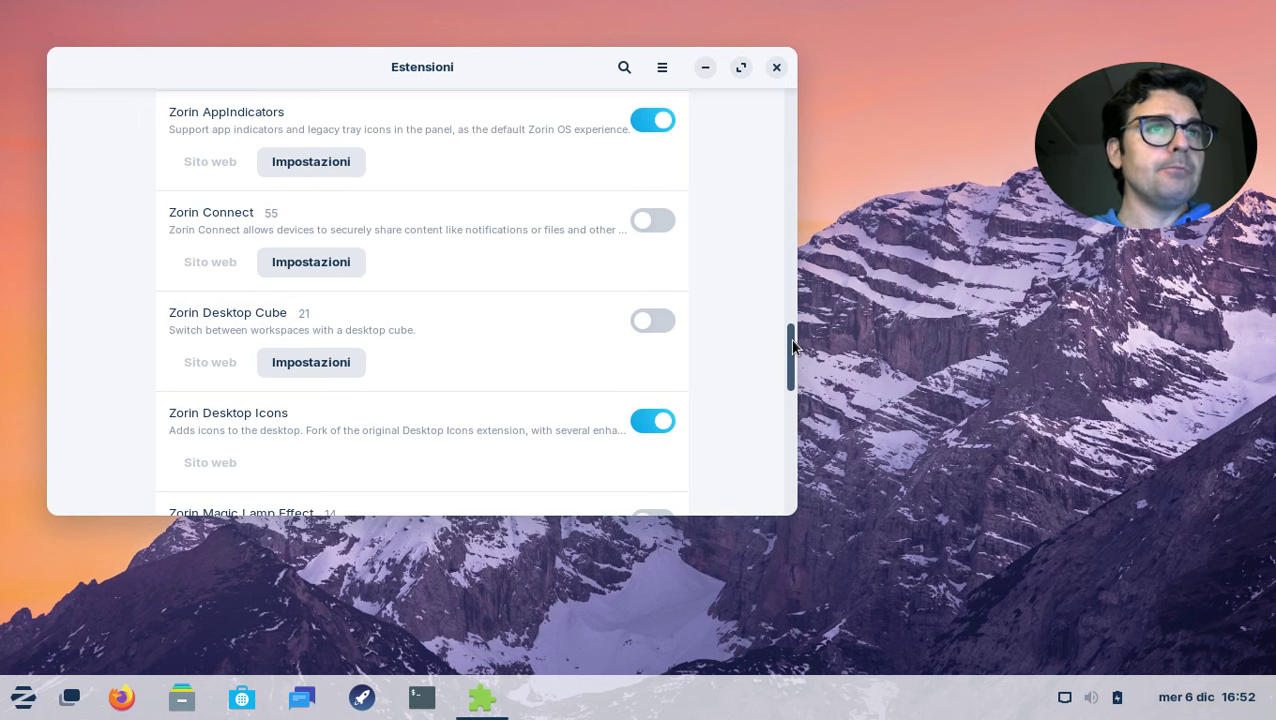
drag(792, 346, 792, 372)
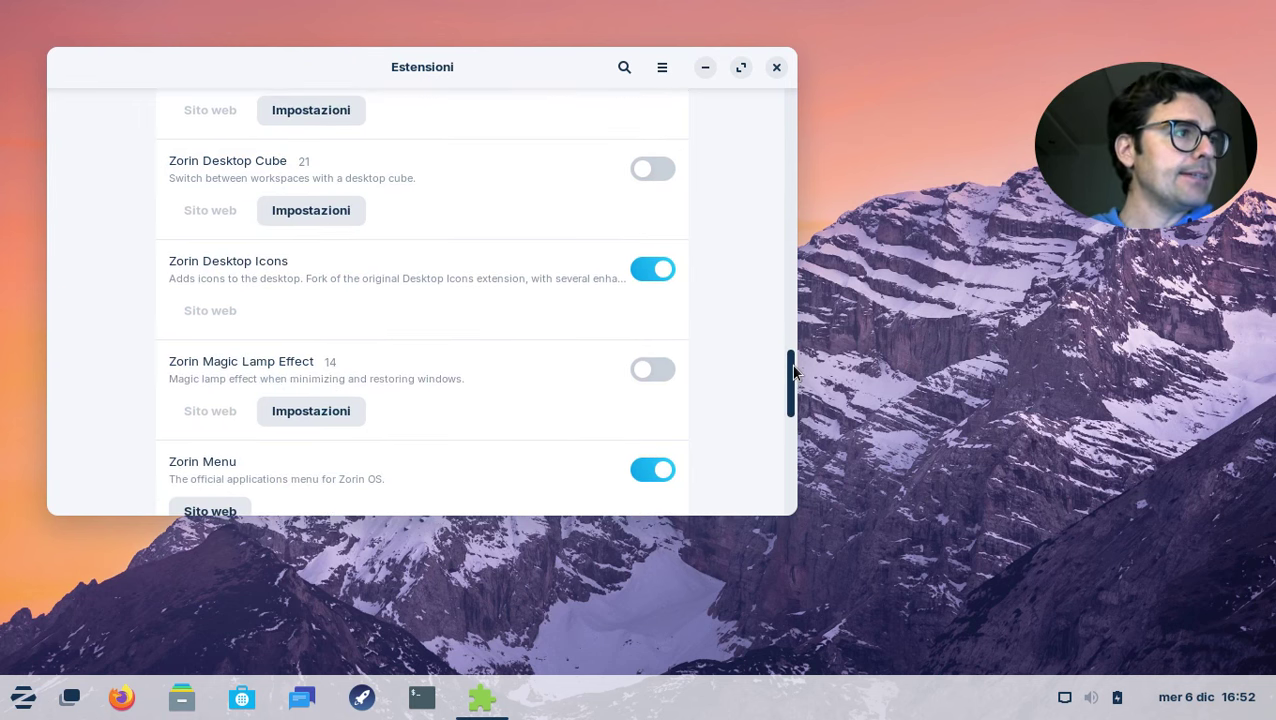
drag(792, 372, 792, 385)
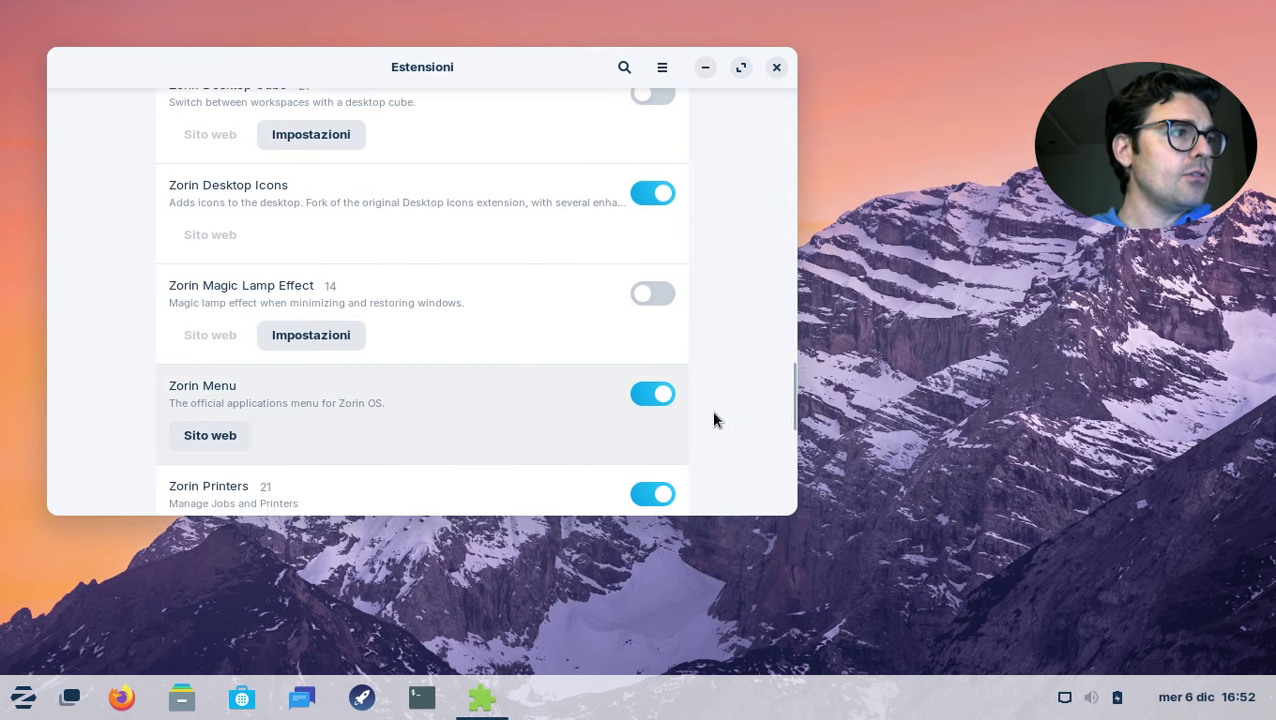
drag(792, 402, 797, 440)
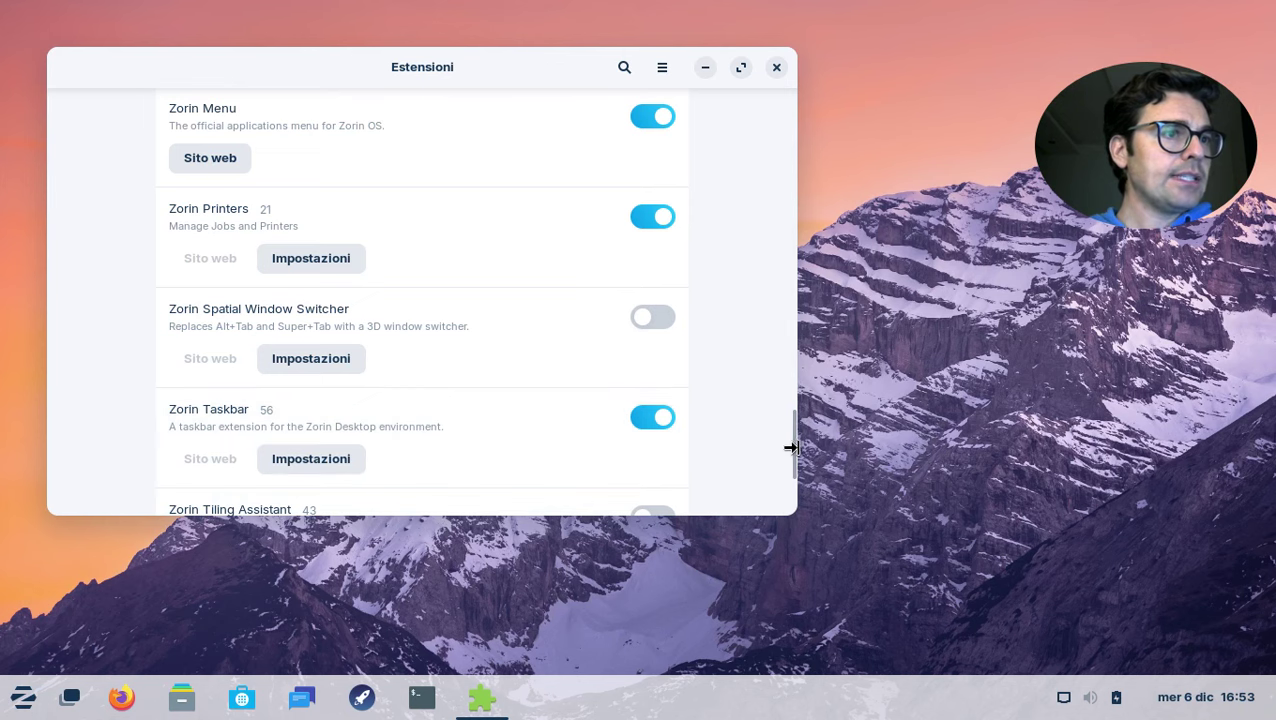
Disable the Zorin Menu extension and enable it again
drag(793, 445, 792, 395)
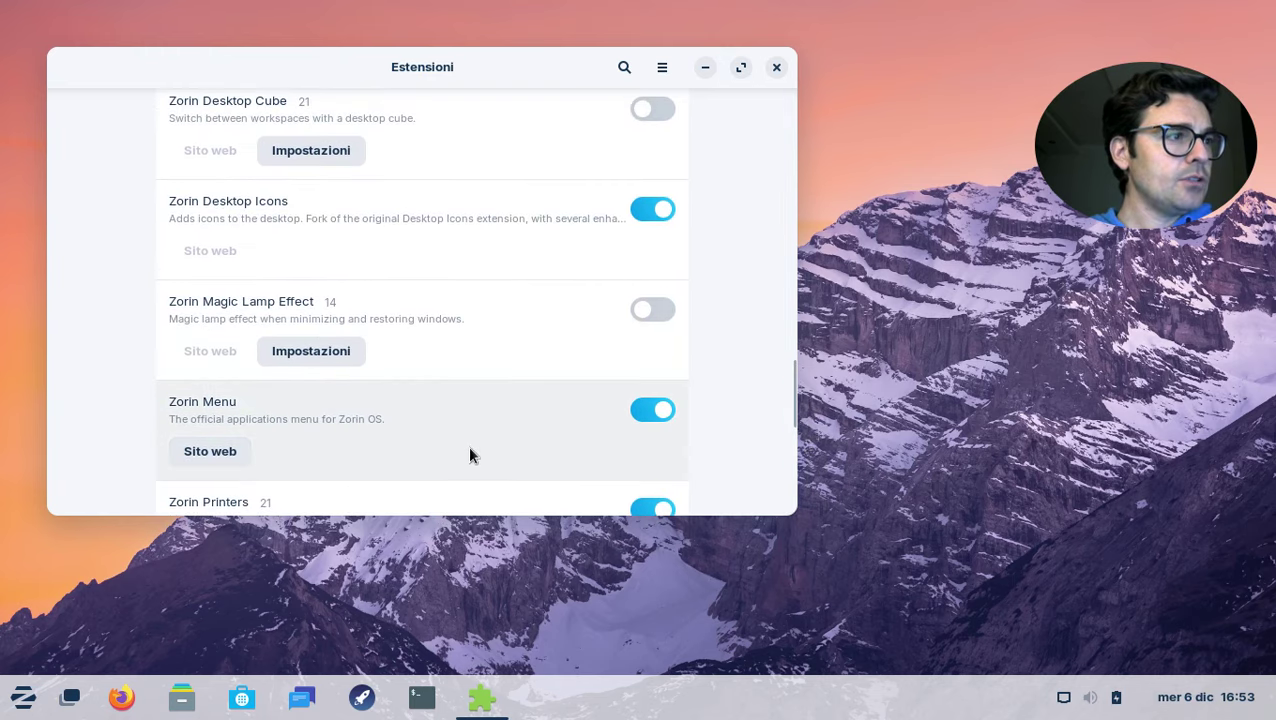
click(496, 422)
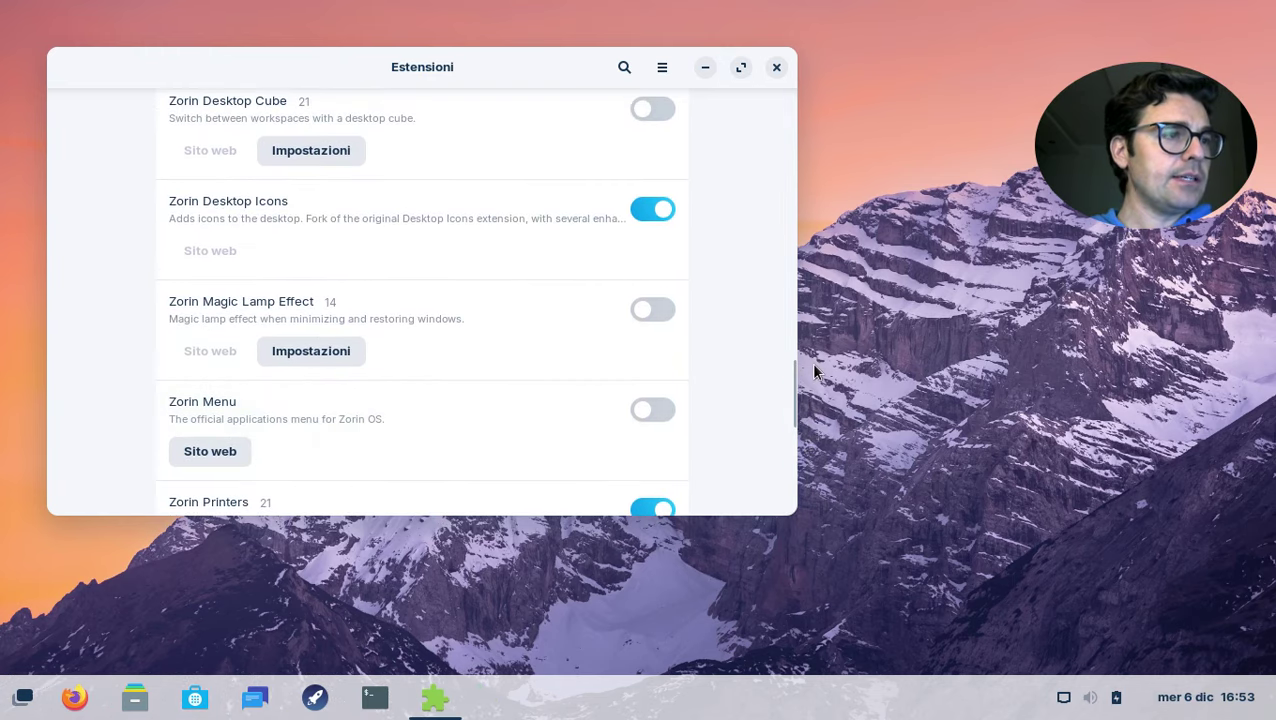
click(663, 414)
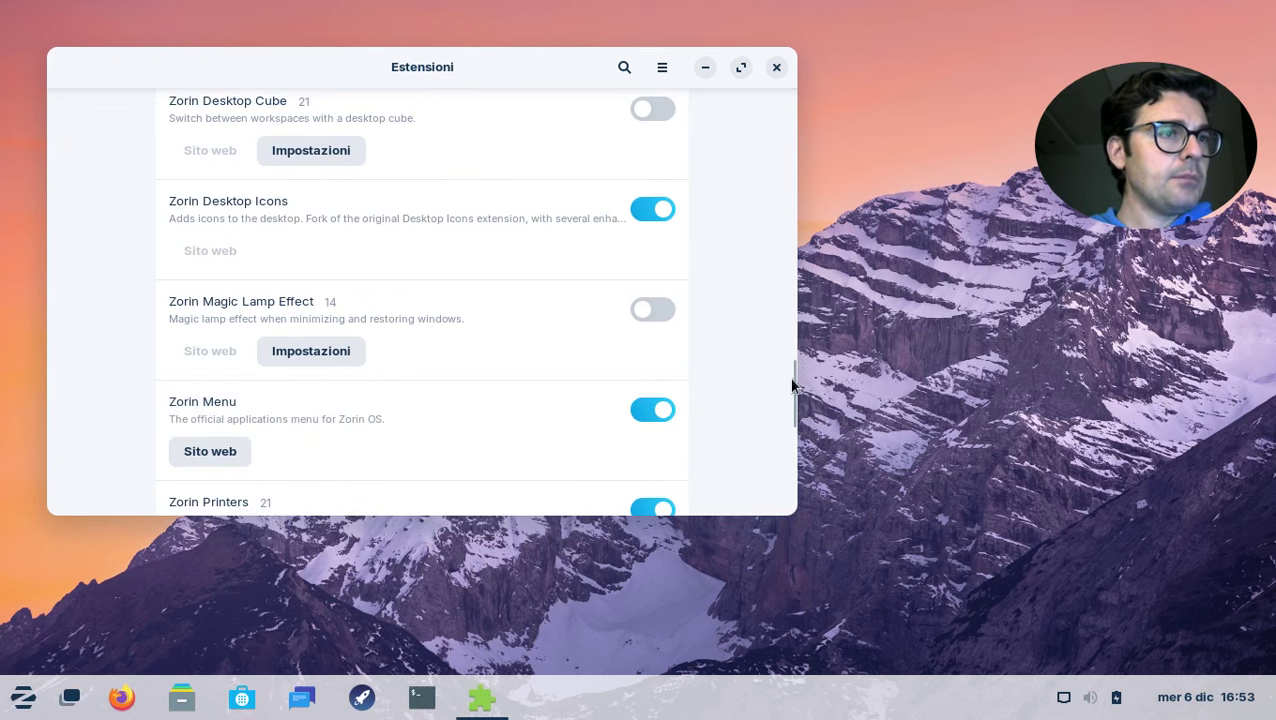
Review the remaining extensions down to Zorin Window Move Effect and close the Estensioni app
drag(797, 388, 792, 490)
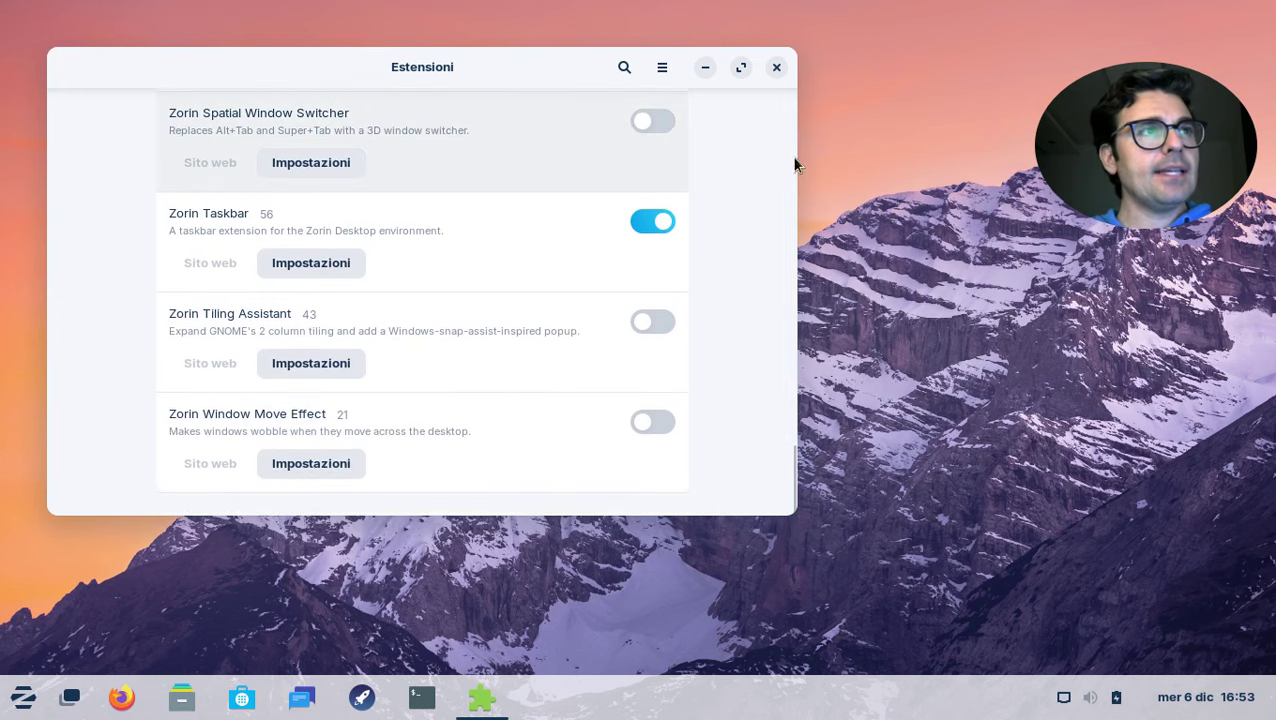
click(776, 74)
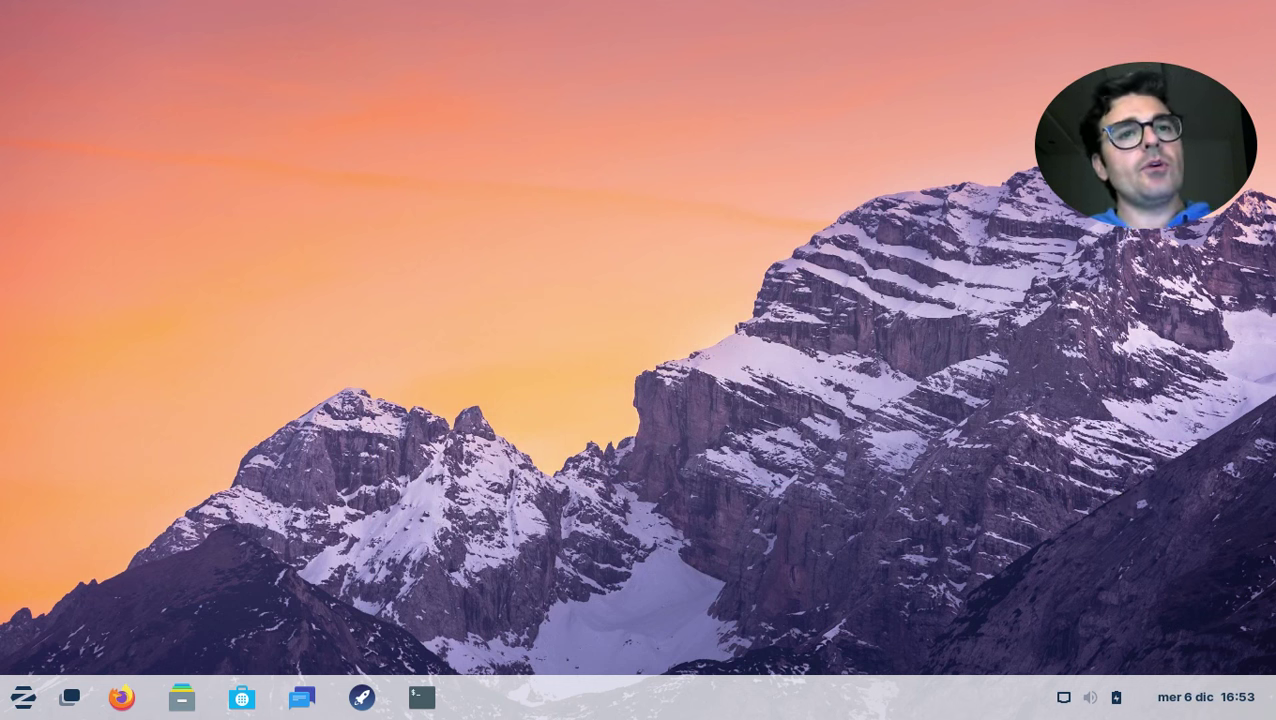
View the calendar and notification panel and close it
click(1192, 695)
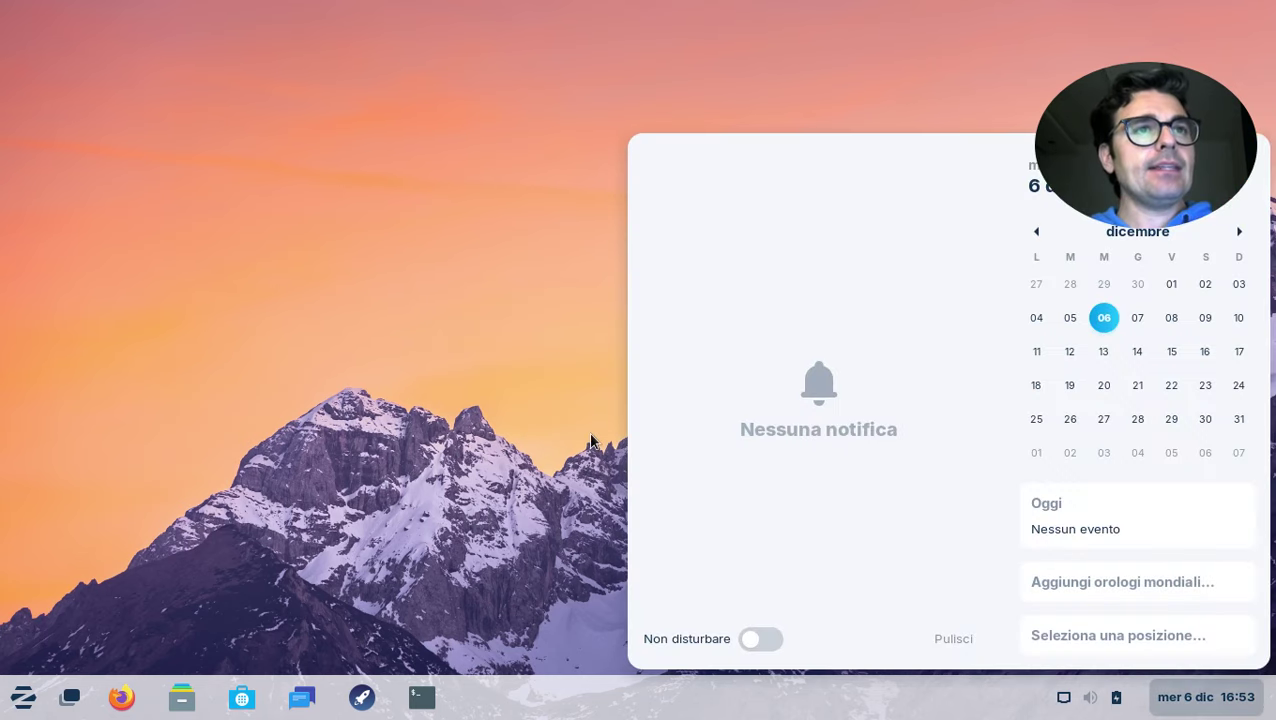
click(239, 401)
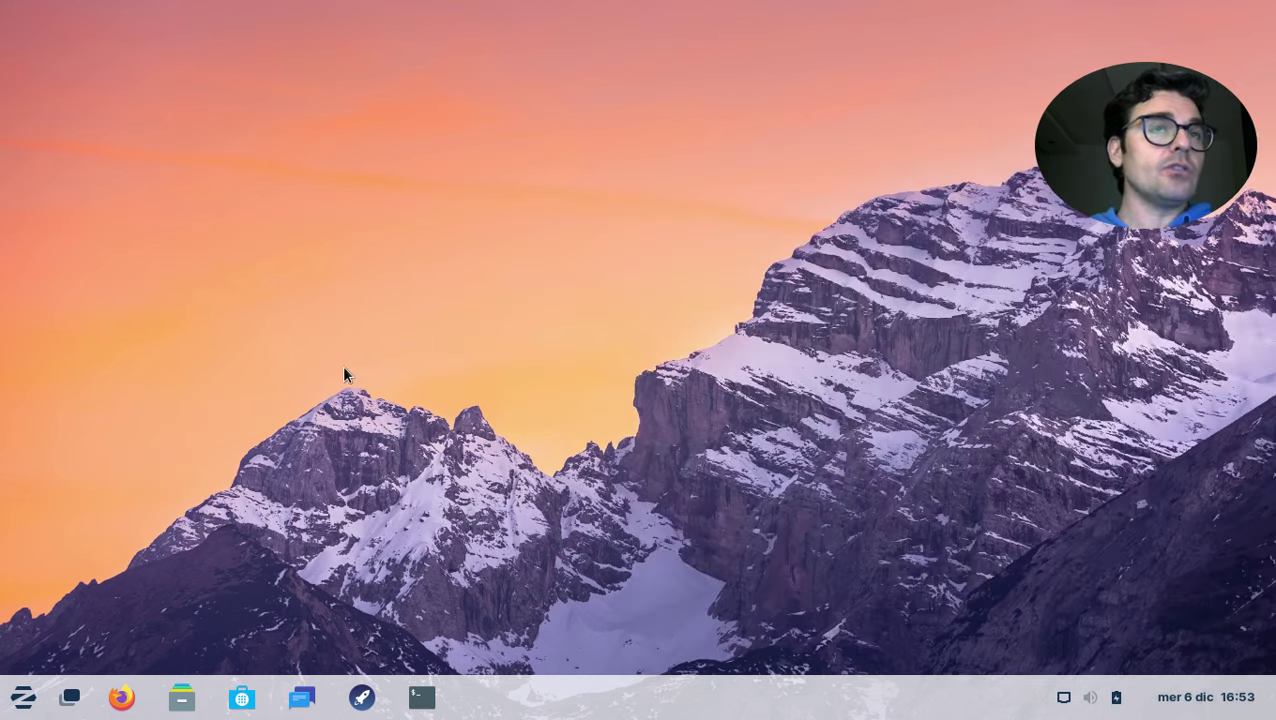